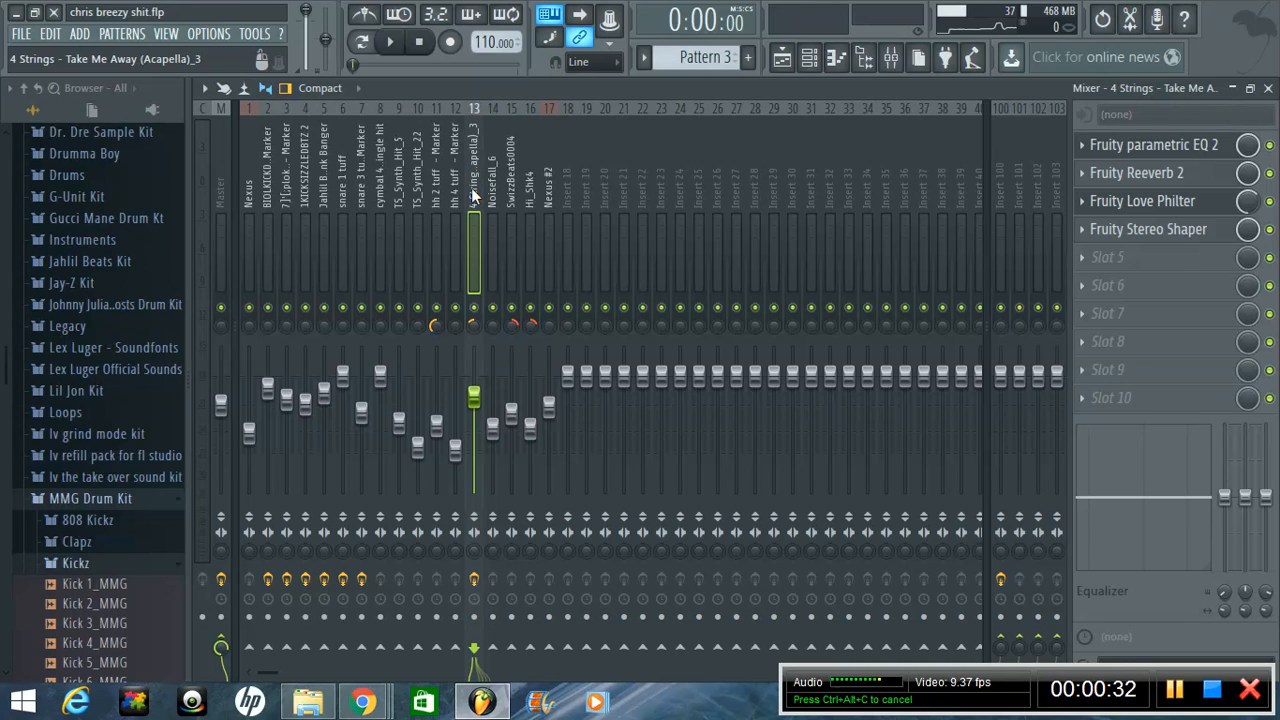
- Solo the 4 Strings acapella mixer track and load Take Me Away (Acapella) into a new Edison audio editor on the Master
right_click(480, 314)
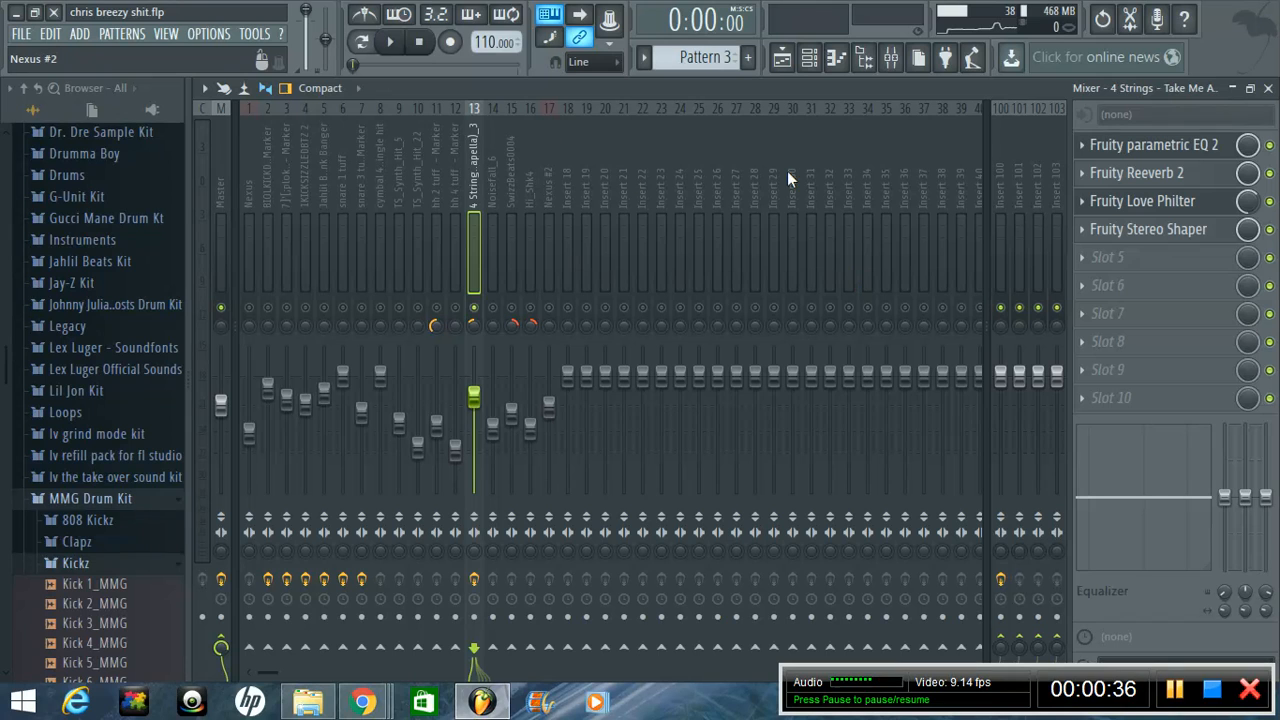
click(1130, 19)
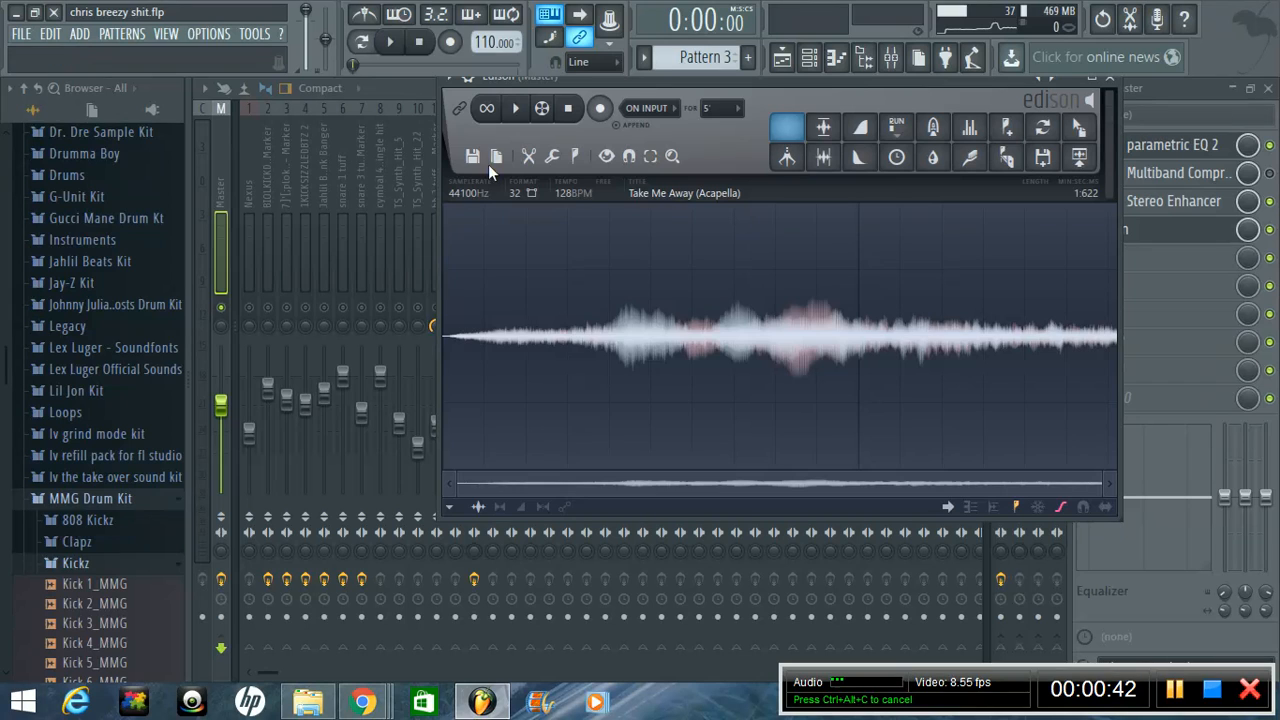
click(474, 157)
click(531, 356)
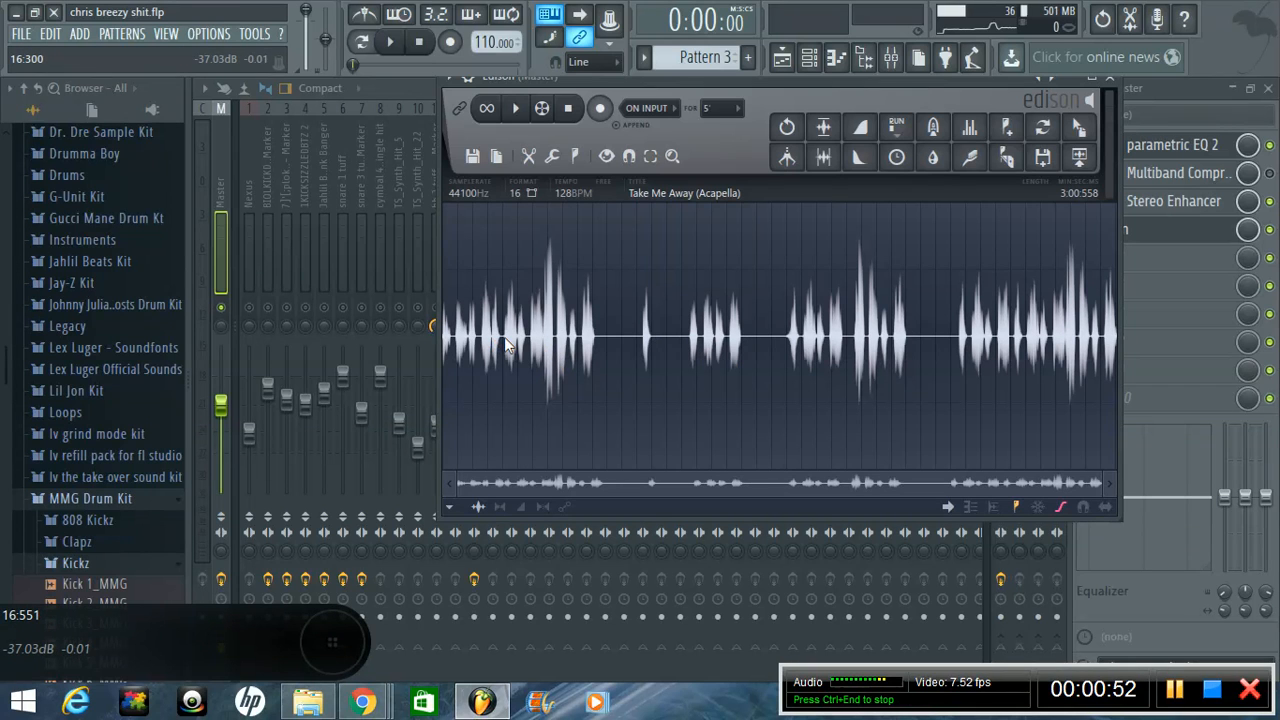
- Select the acapella from about 10.658 to 1:05.452 in Edison and audition it from the selection start
drag(506, 345, 687, 338)
scroll(560, 352, up, 4)
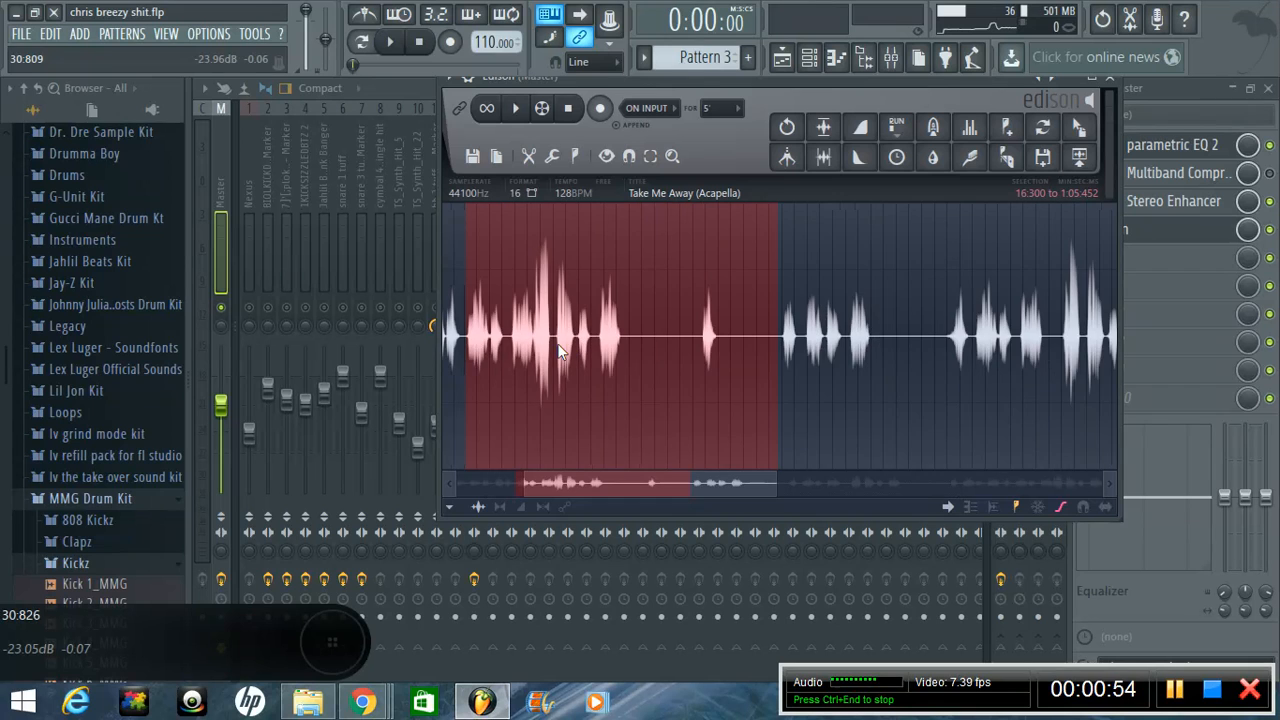
scroll(560, 352, down, 1)
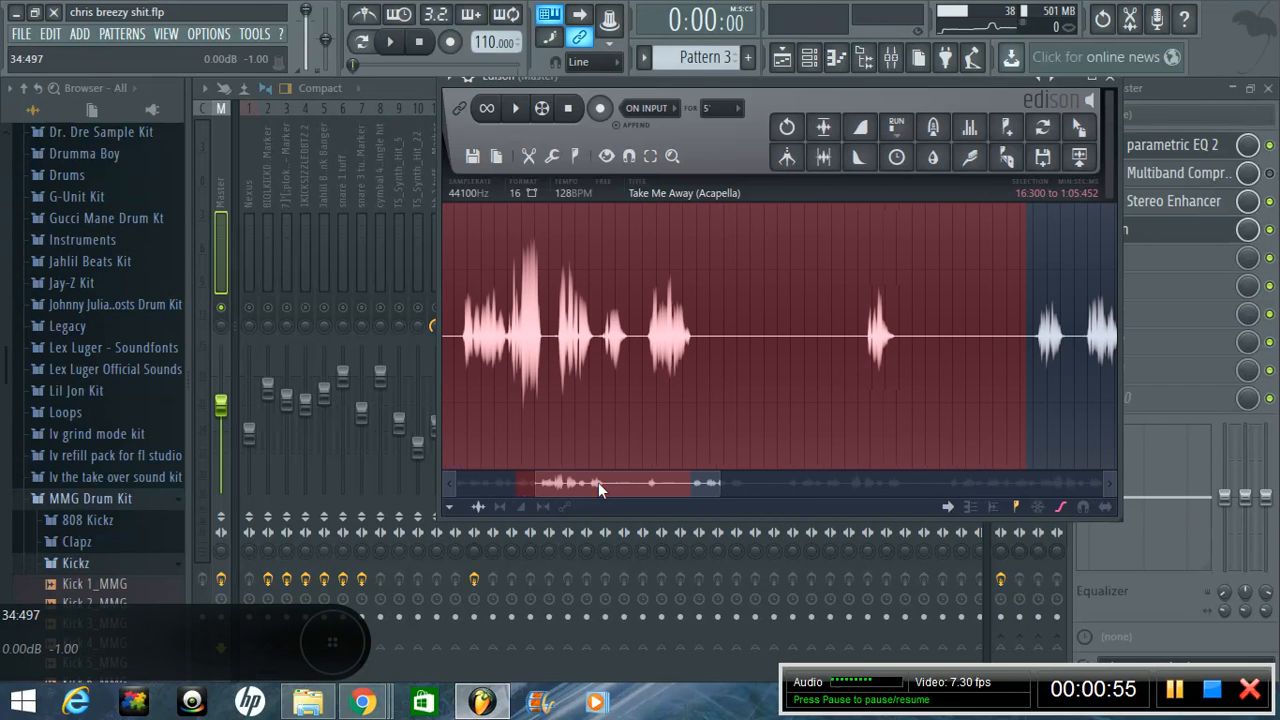
drag(598, 482, 548, 483)
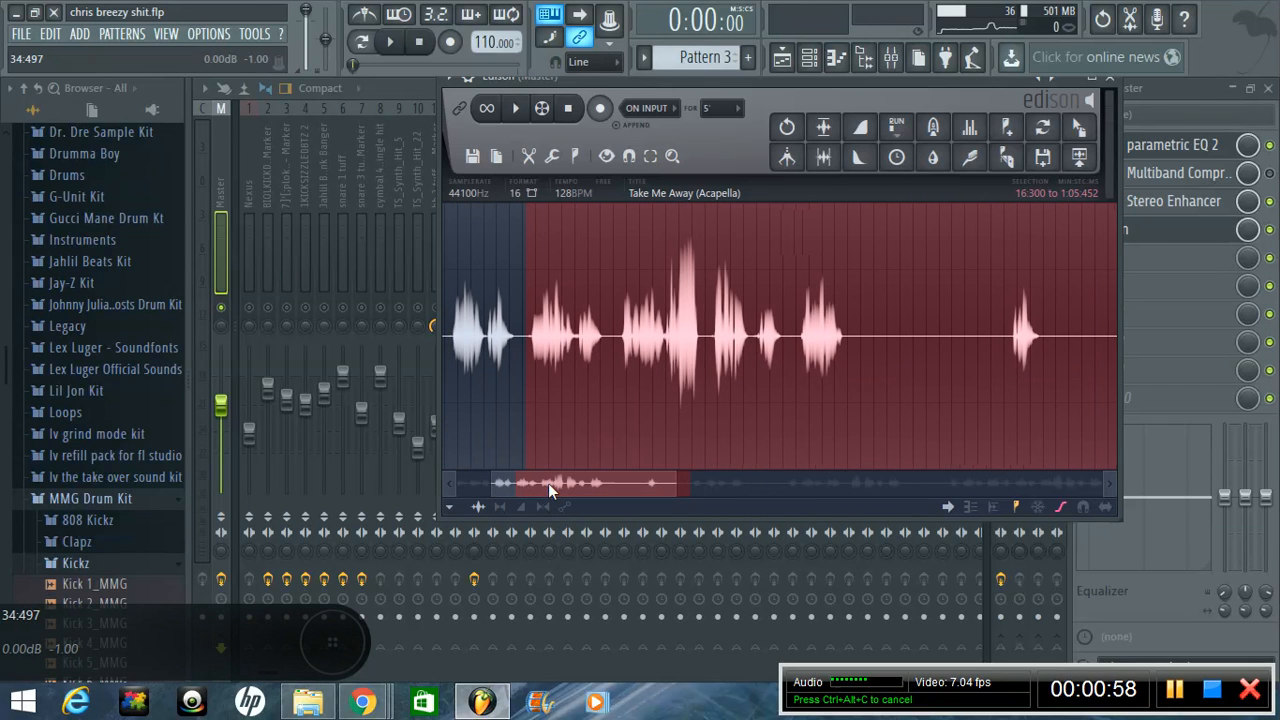
right_click(458, 333)
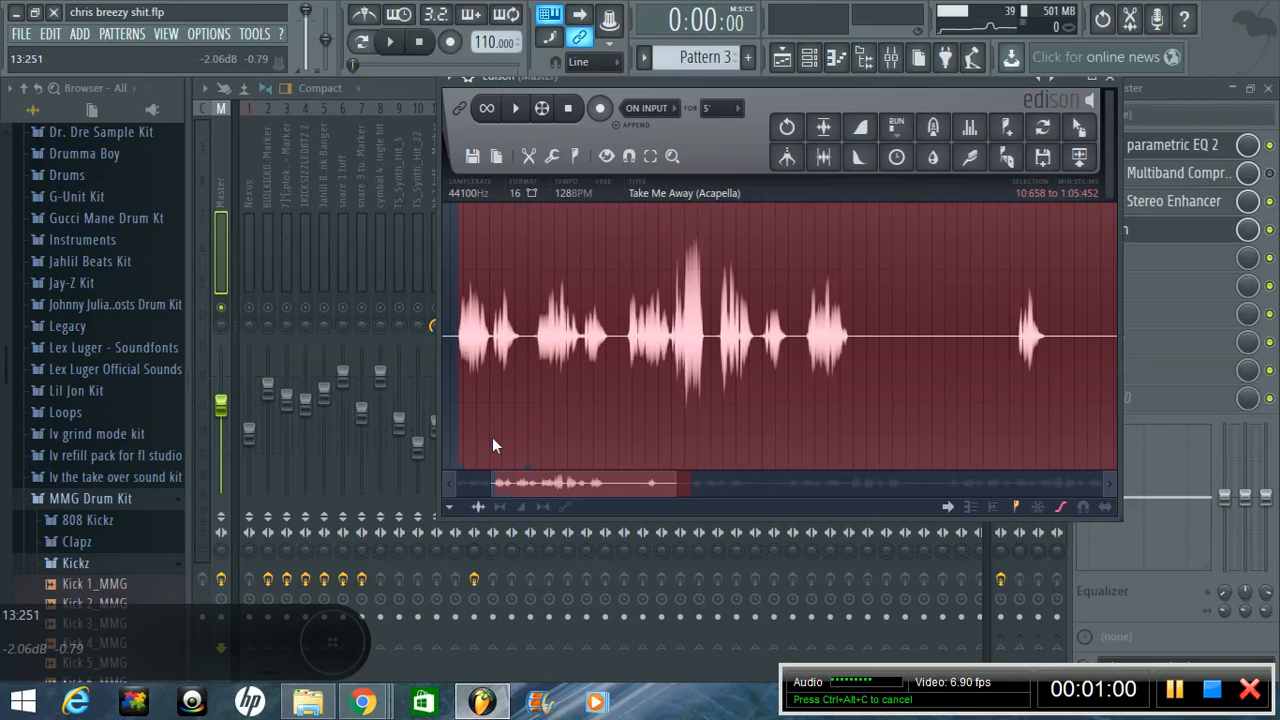
scroll(492, 436, up, 3)
key(space)
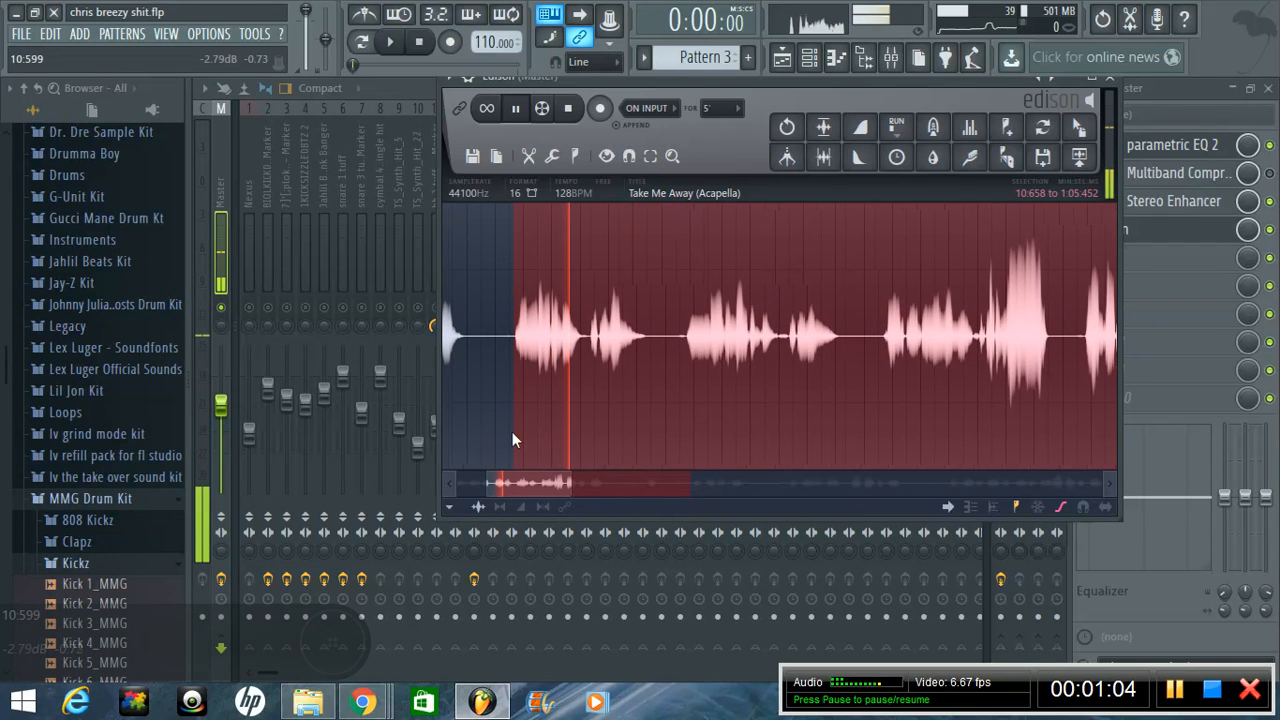
- Audition the vocal to find where the wanted phrase begins and add a marker there, at about 13.408
right_click(588, 338)
key(space)
scroll(611, 367, up, 2)
scroll(609, 364, up, 3)
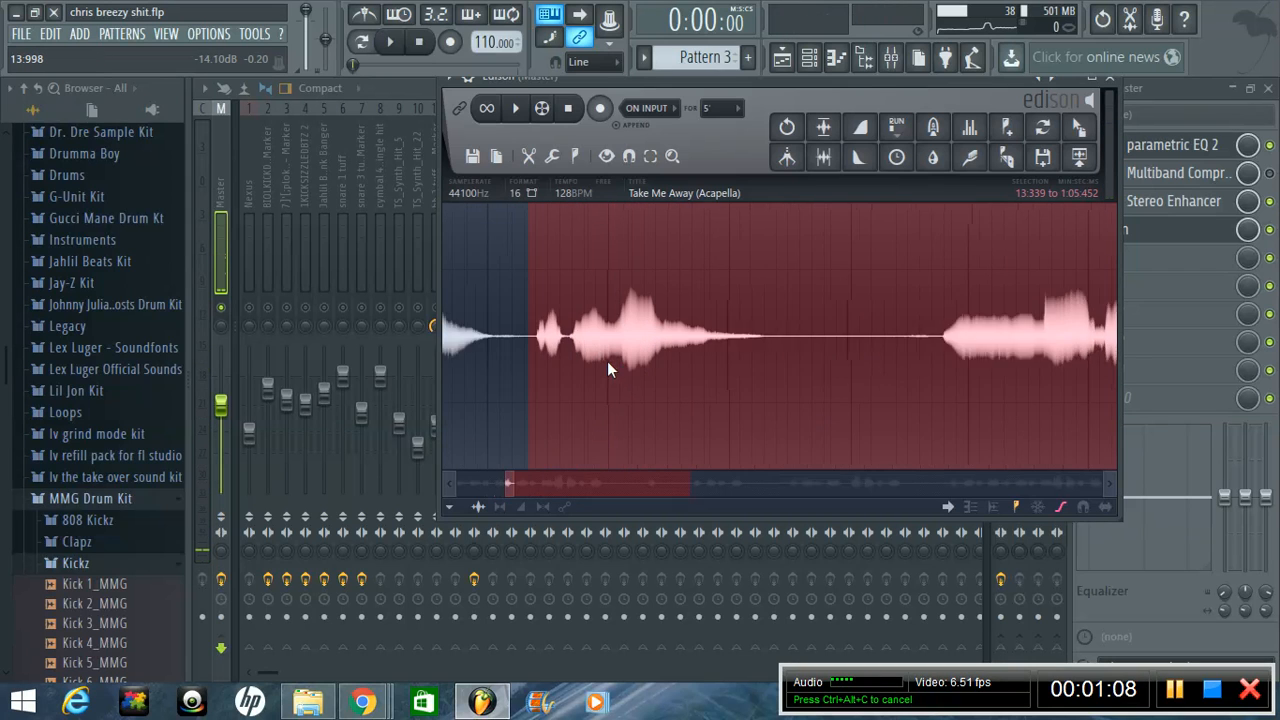
scroll(486, 343, down, 1)
key(space)
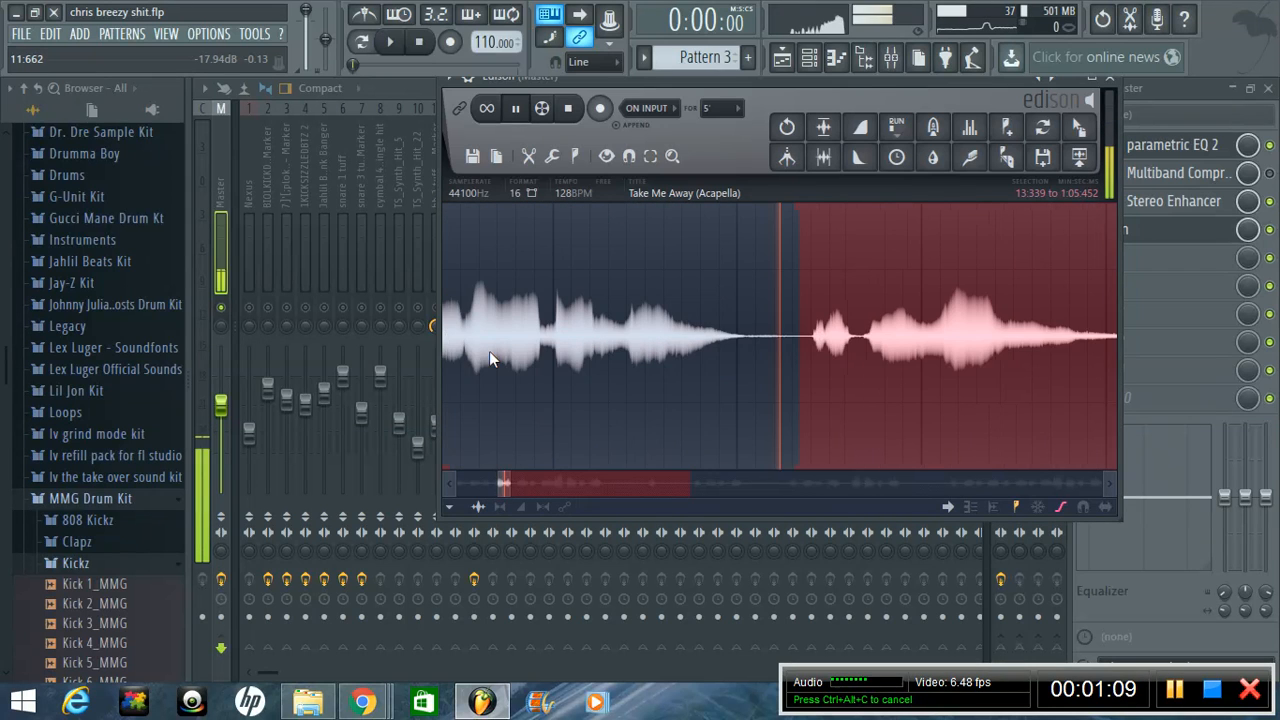
key(space)
scroll(795, 342, up, 2)
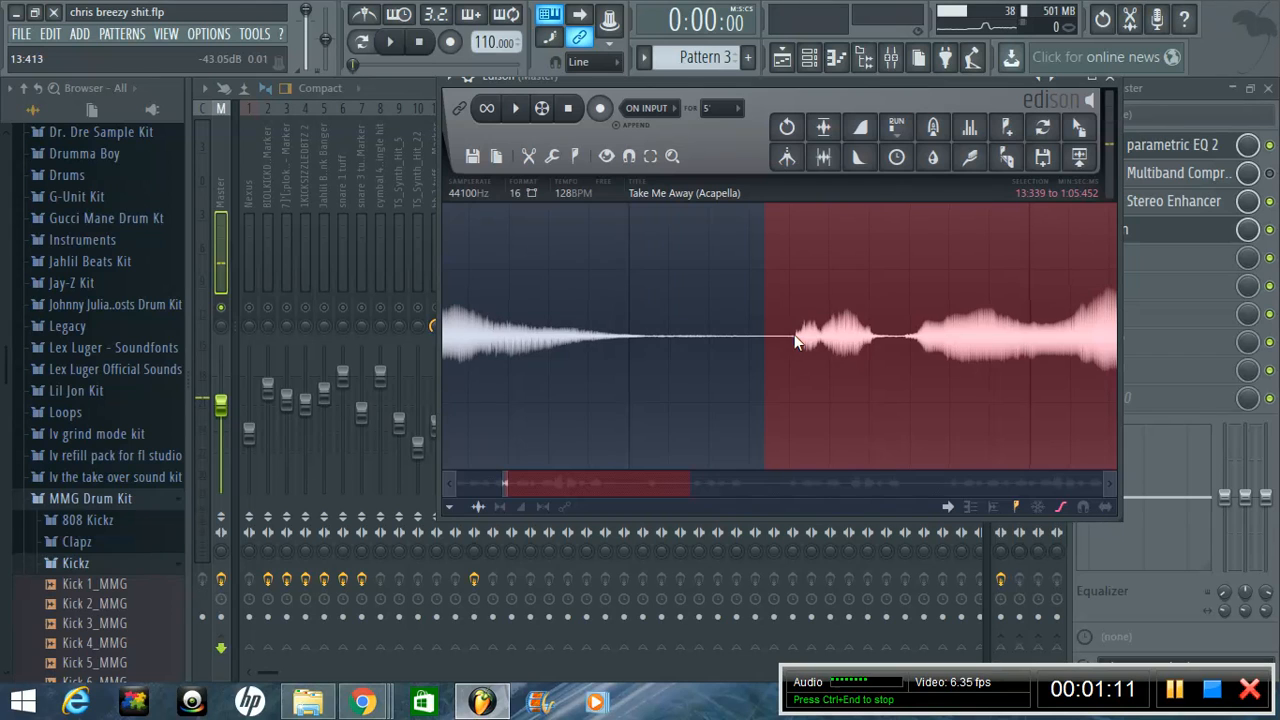
right_click(794, 340)
click(1005, 127)
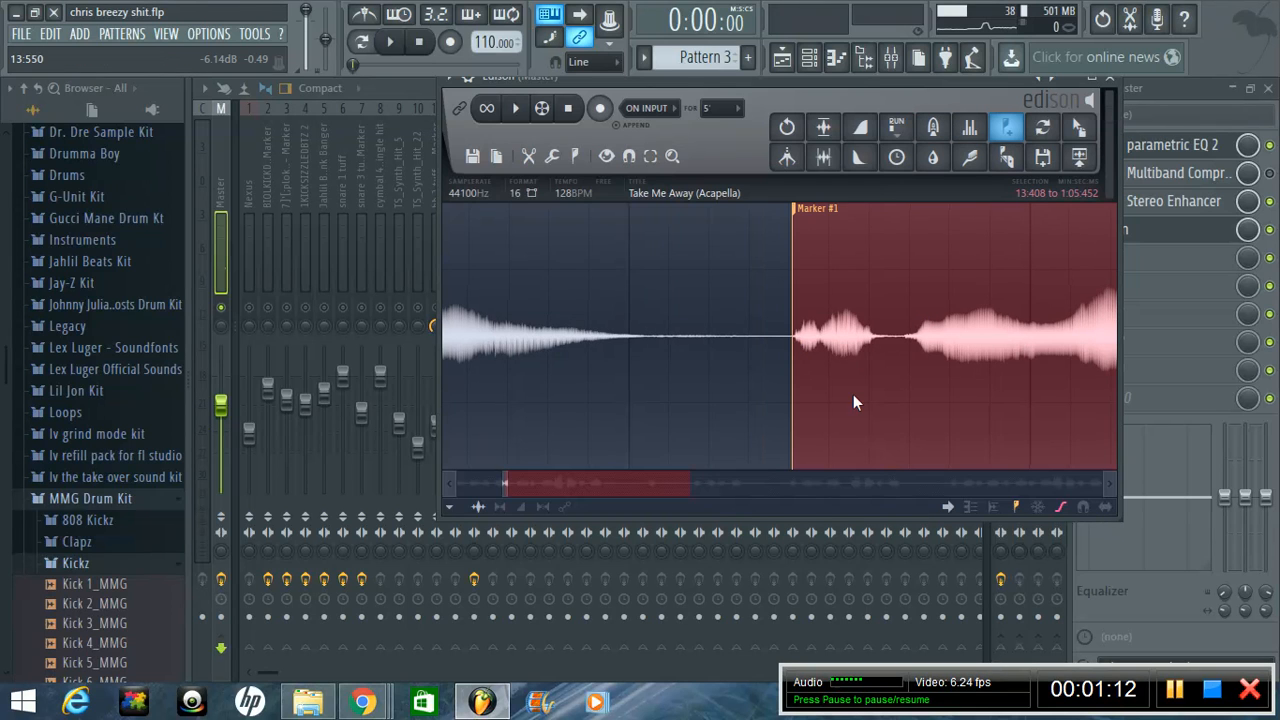
- Mark the gap after the phrase at about 16.474 and delete the audio from there to 1:05.452
scroll(853, 394, down, 2)
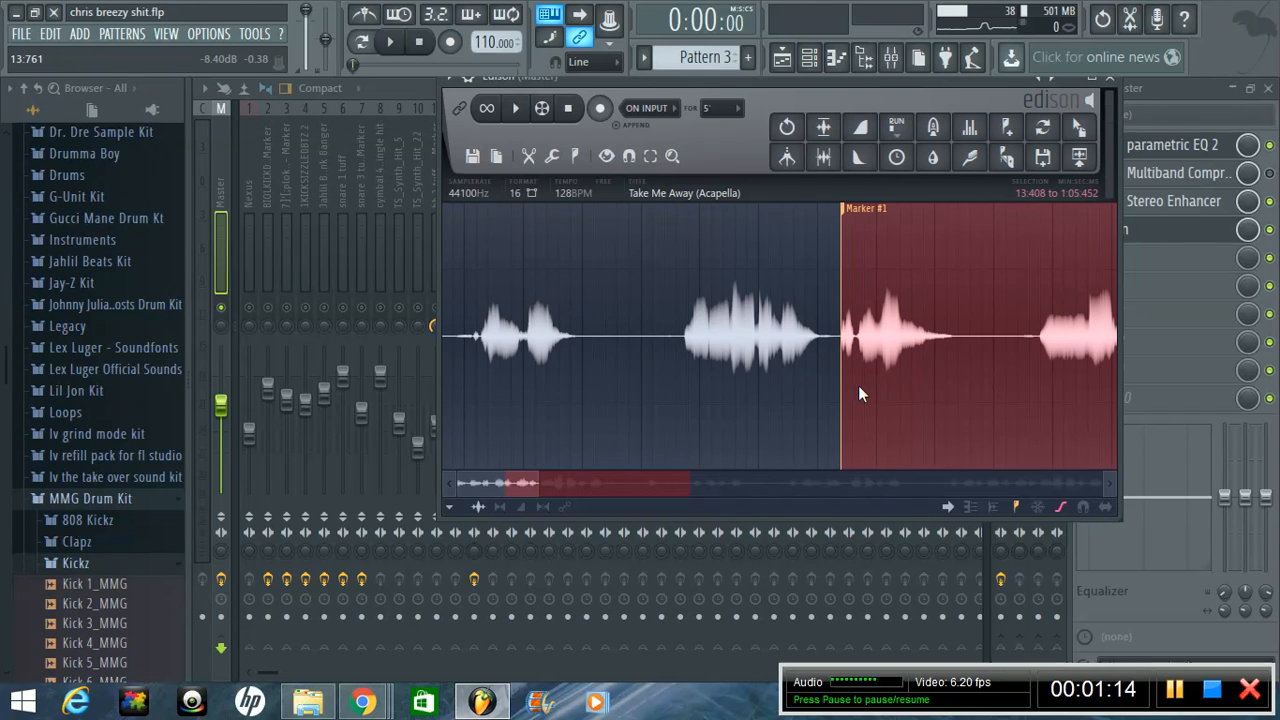
right_click(930, 345)
click(1005, 127)
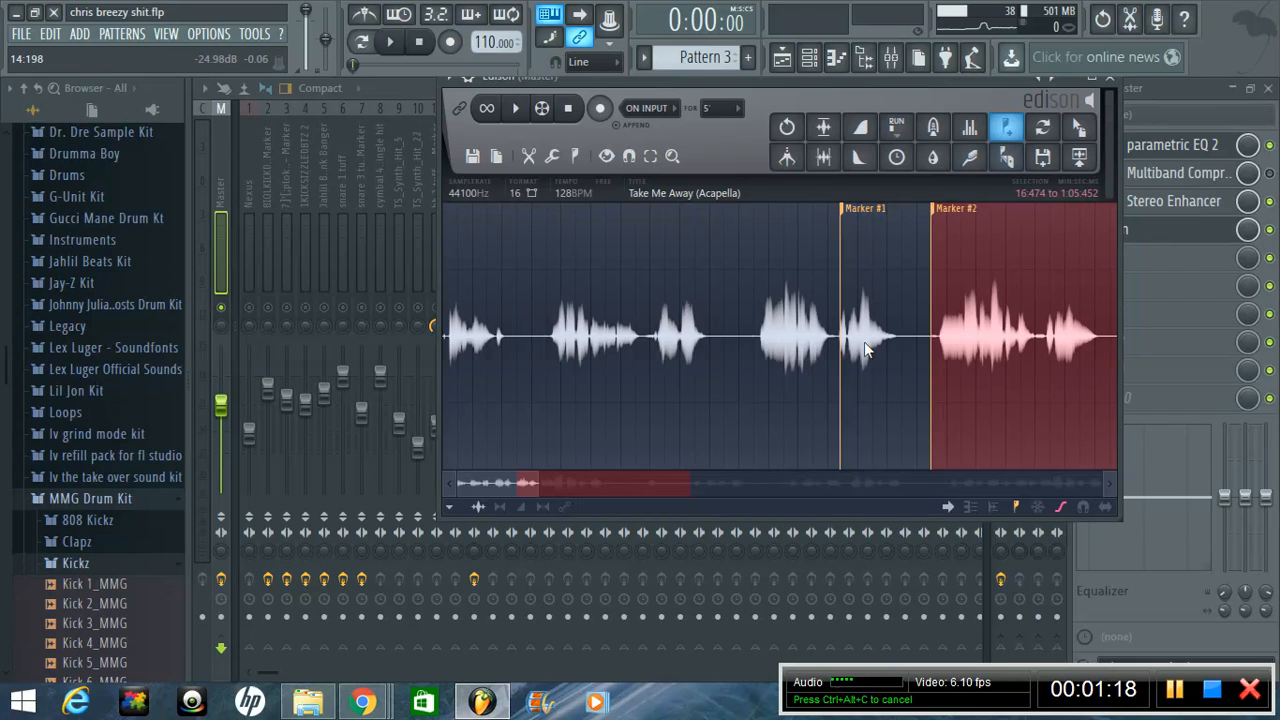
key(Delete)
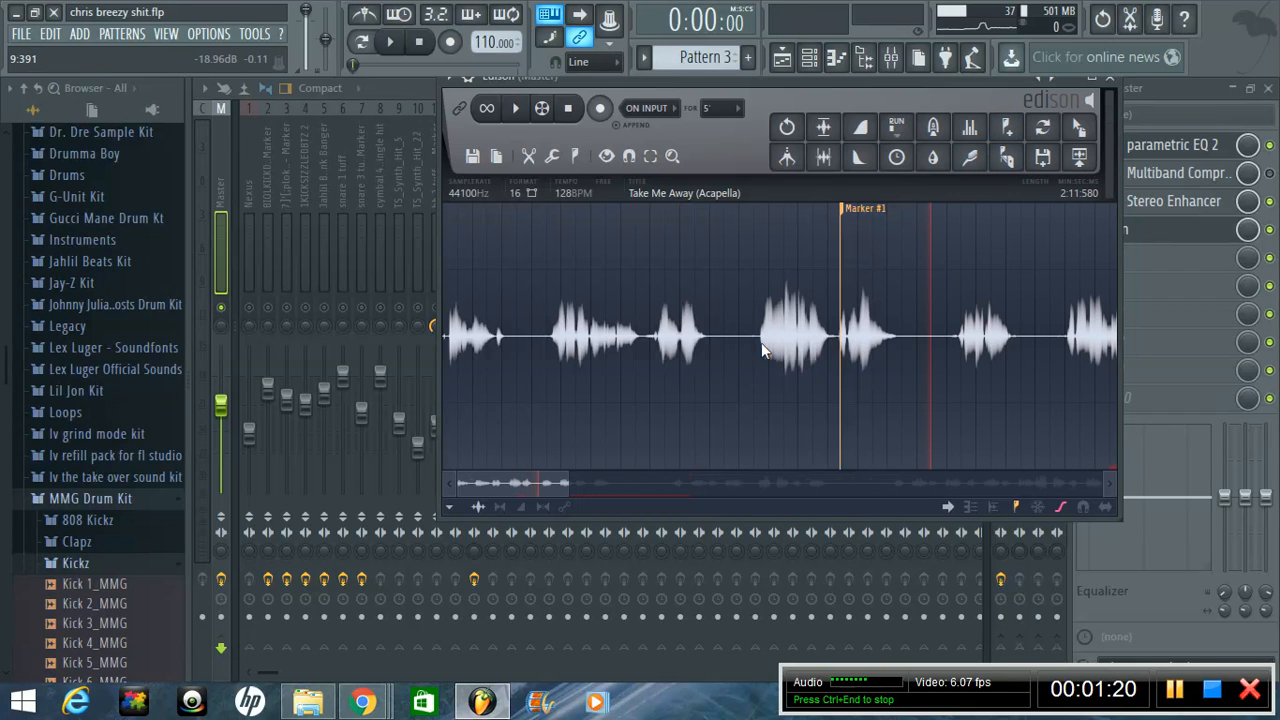
- Add a marker at the very start of the sample and delete the section between it and the phrase marker
drag(468, 284, 403, 281)
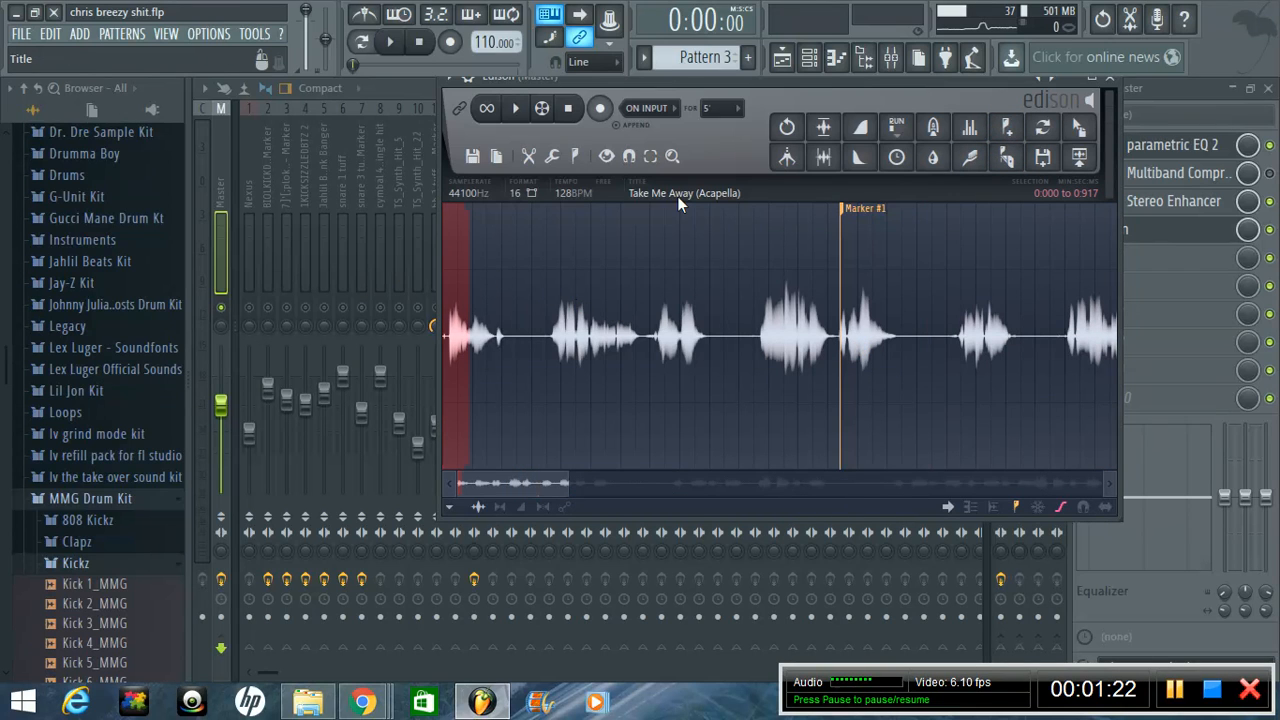
click(996, 120)
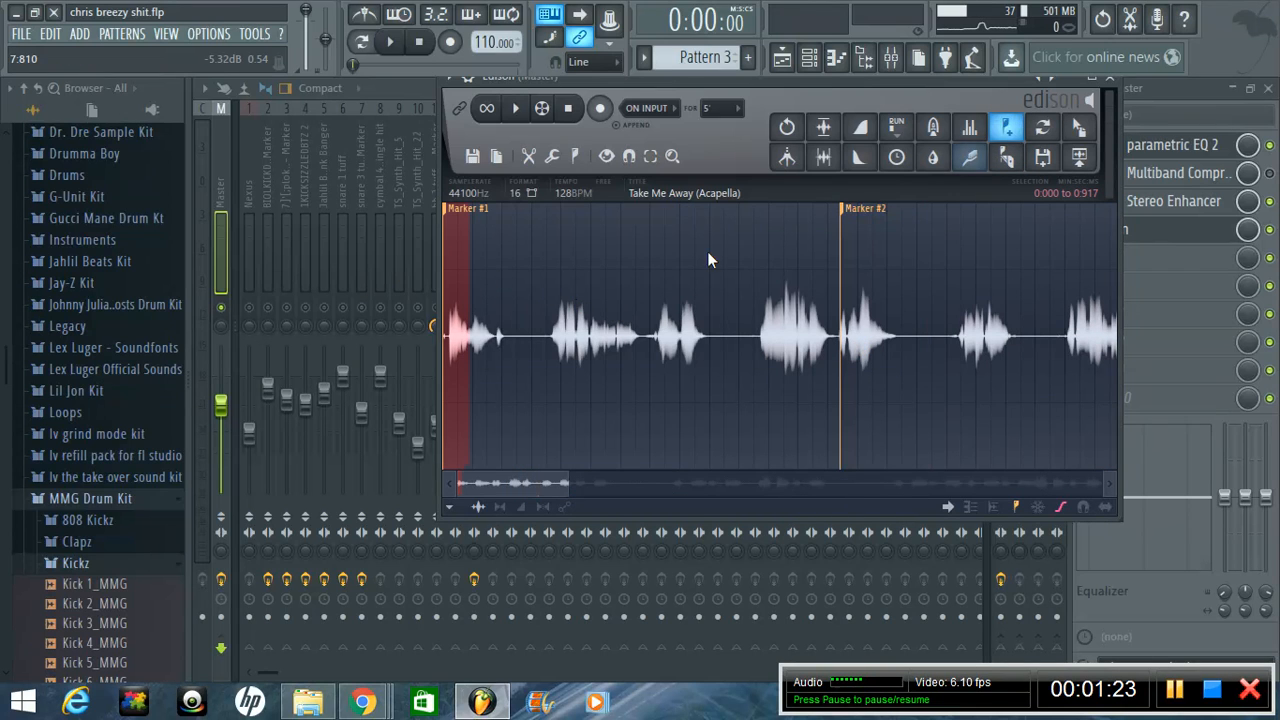
double_click(645, 287)
key(Delete)
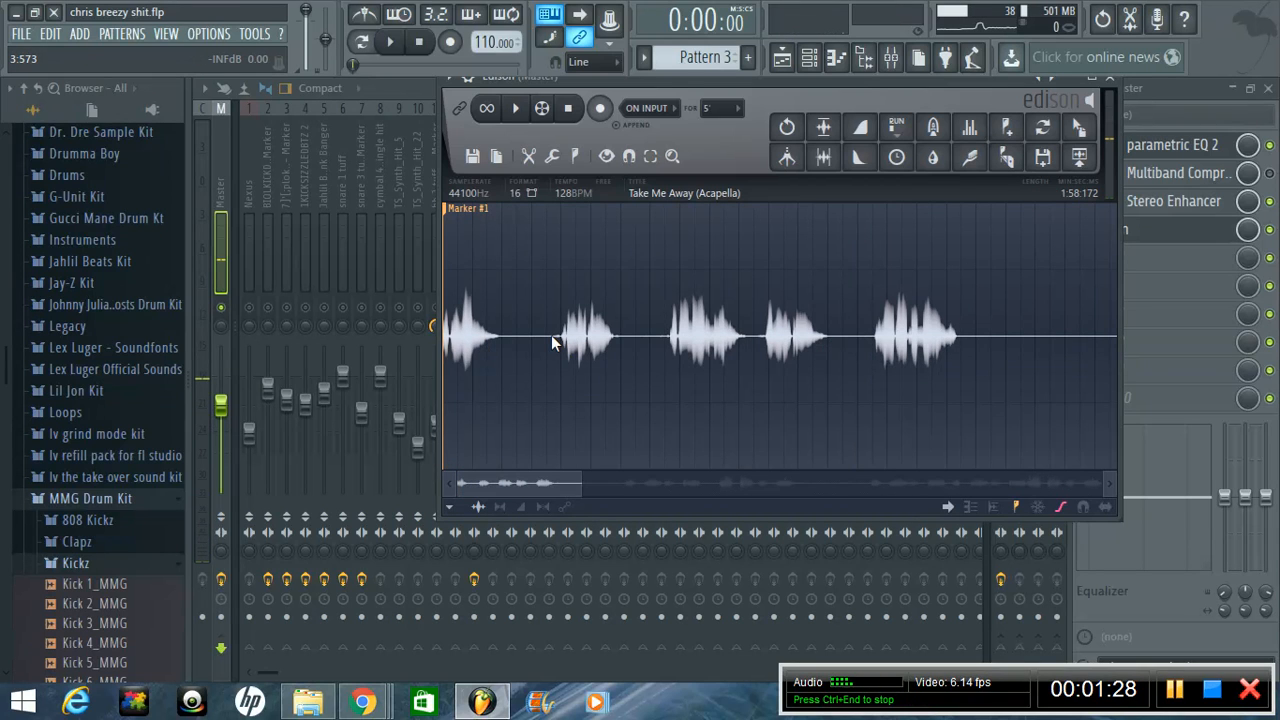
- Add a marker after the first phrase at about 3.604, delete all audio beyond it, and play back the trimmed clip
drag(547, 335, 1117, 430)
scroll(842, 406, down, 5)
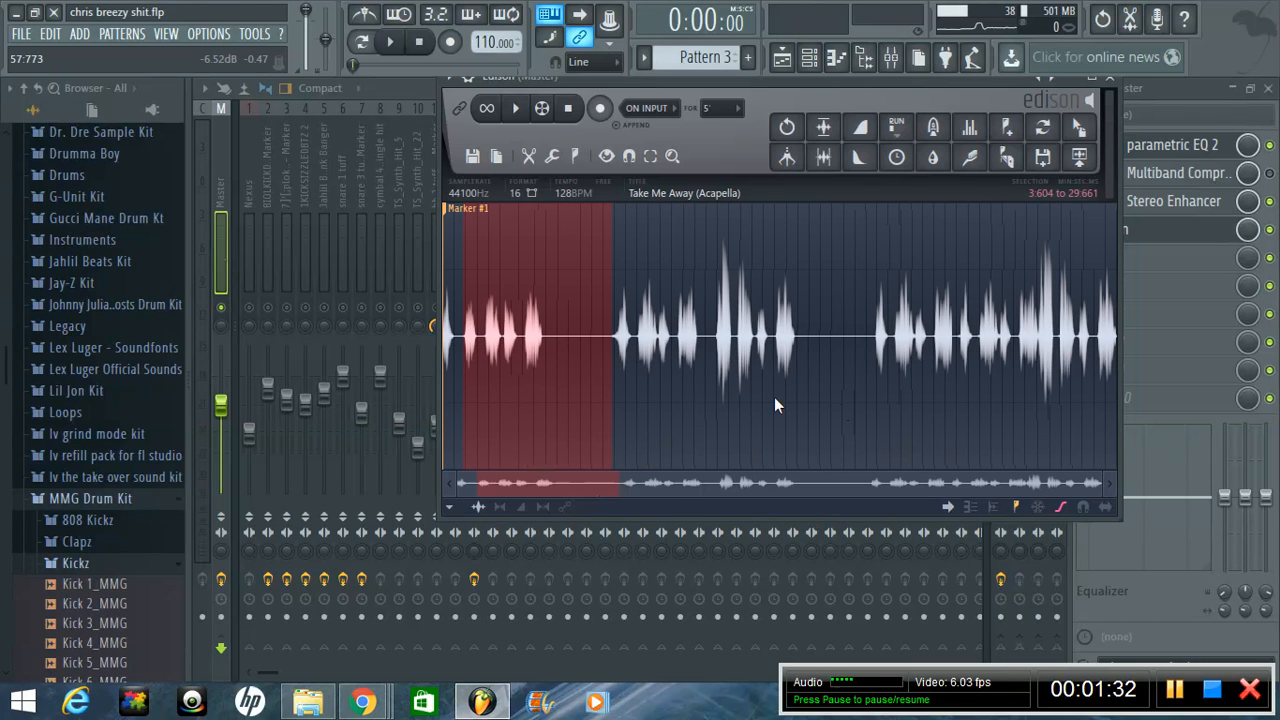
click(1003, 128)
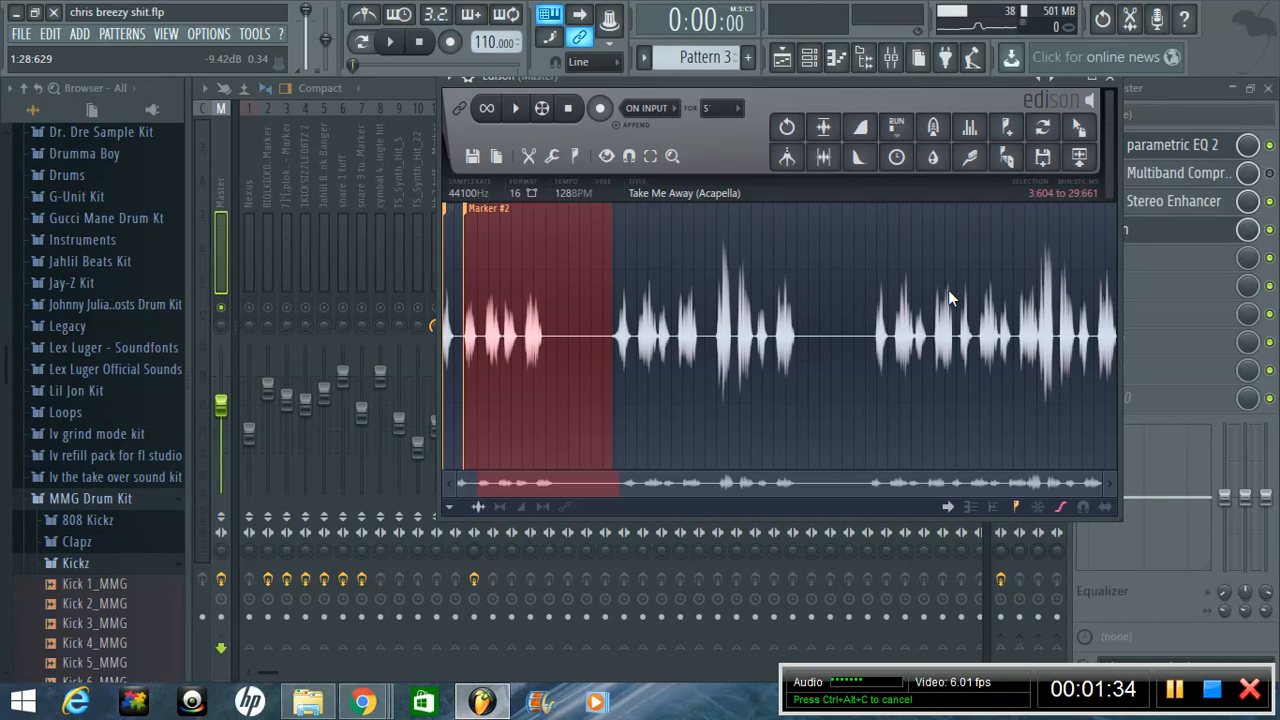
key(Left)
key(Right)
key(Delete)
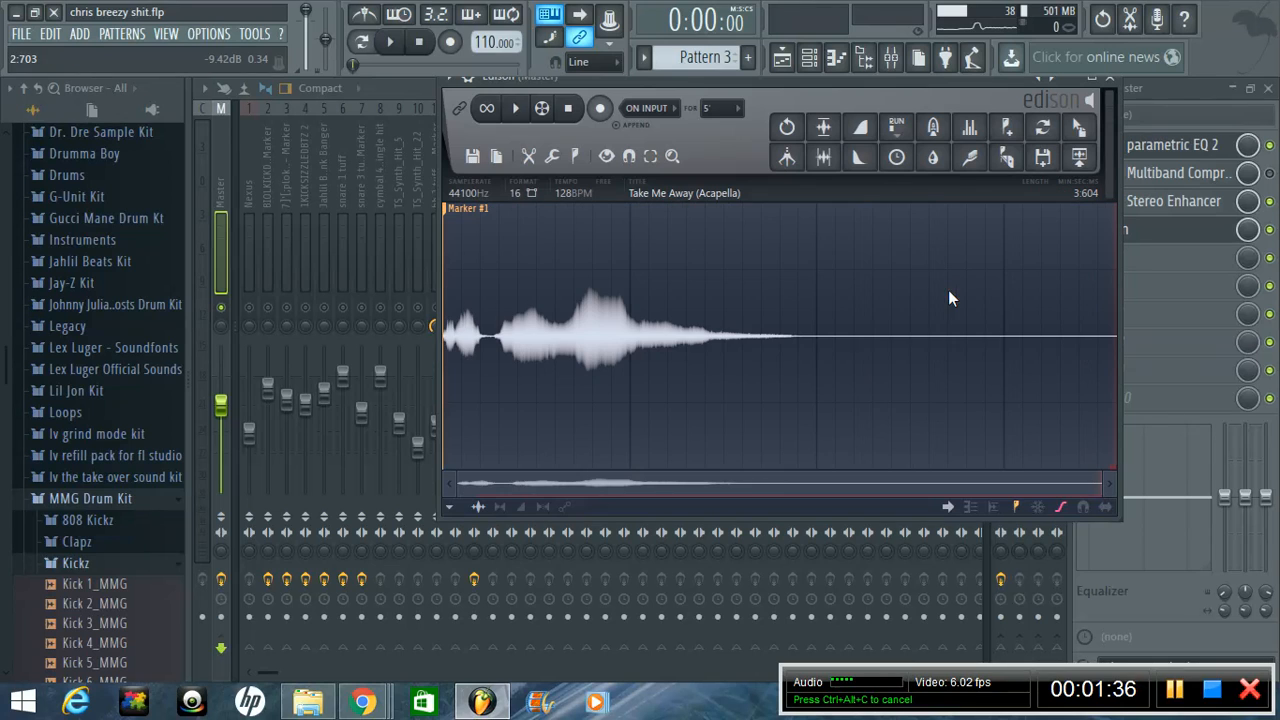
click(515, 108)
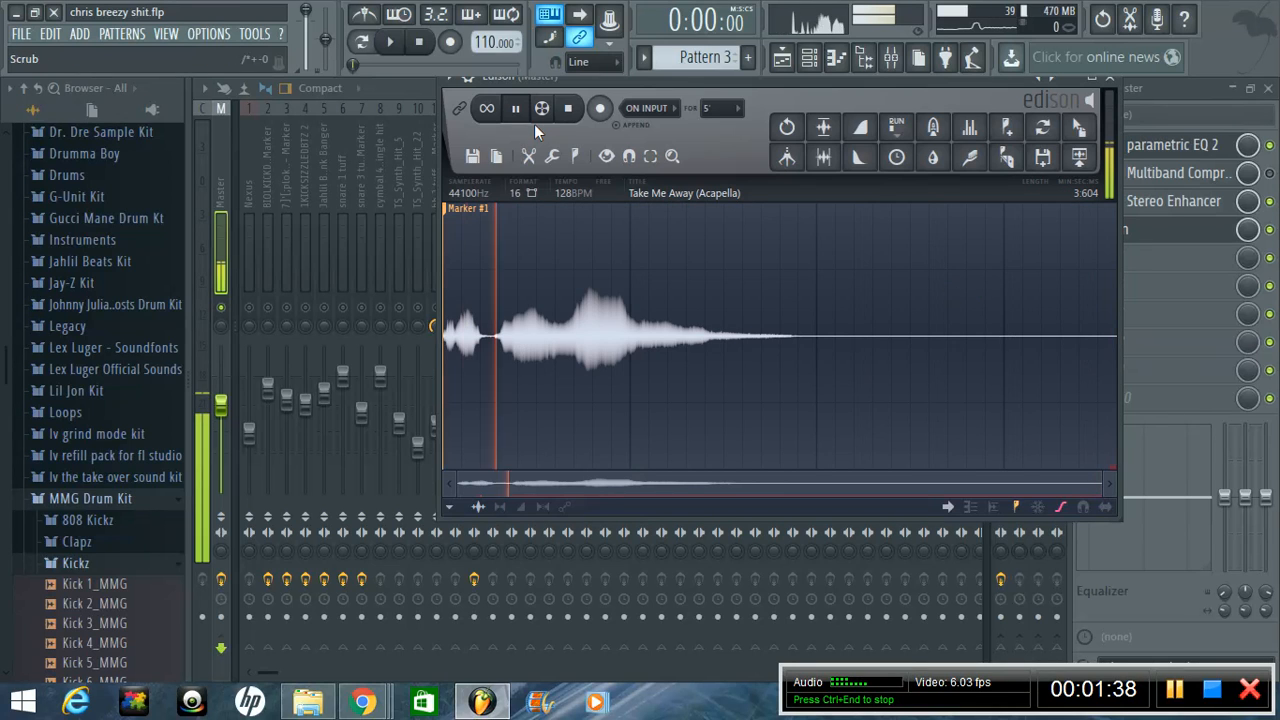
key(space)
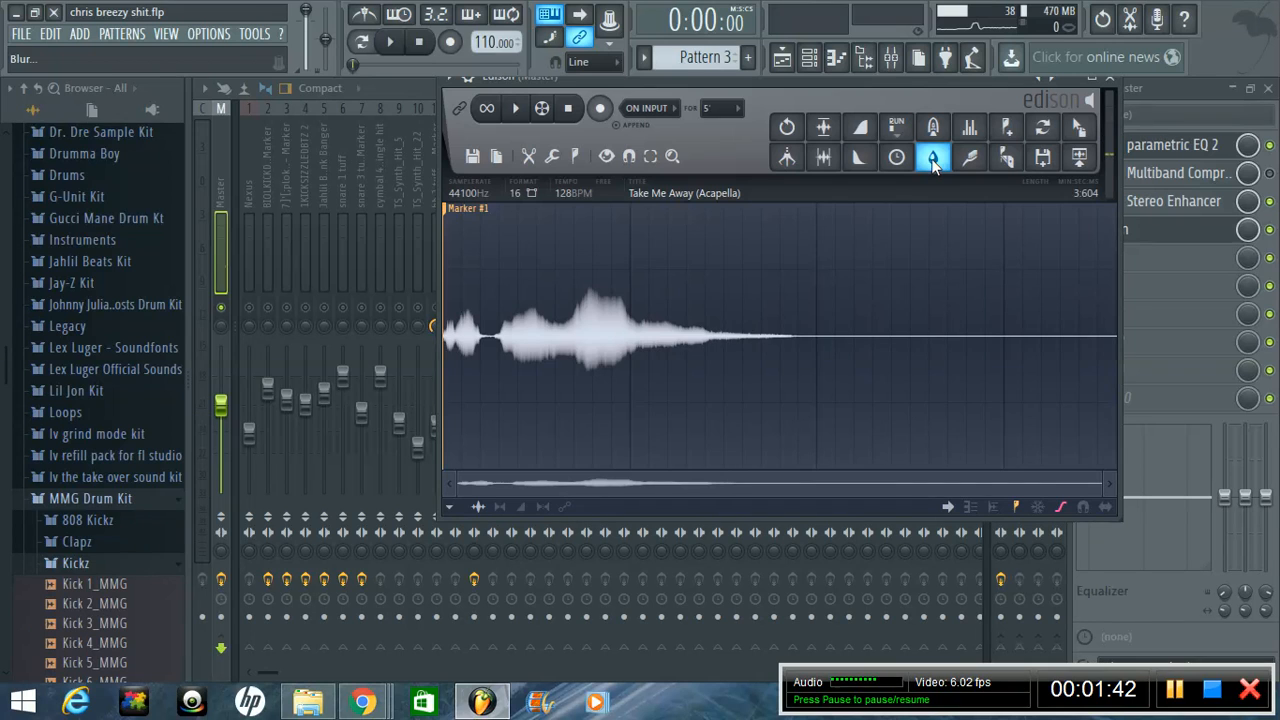
- Open the Blur tool on the trimmed vocal and flip its impulse curve vertically
click(865, 63)
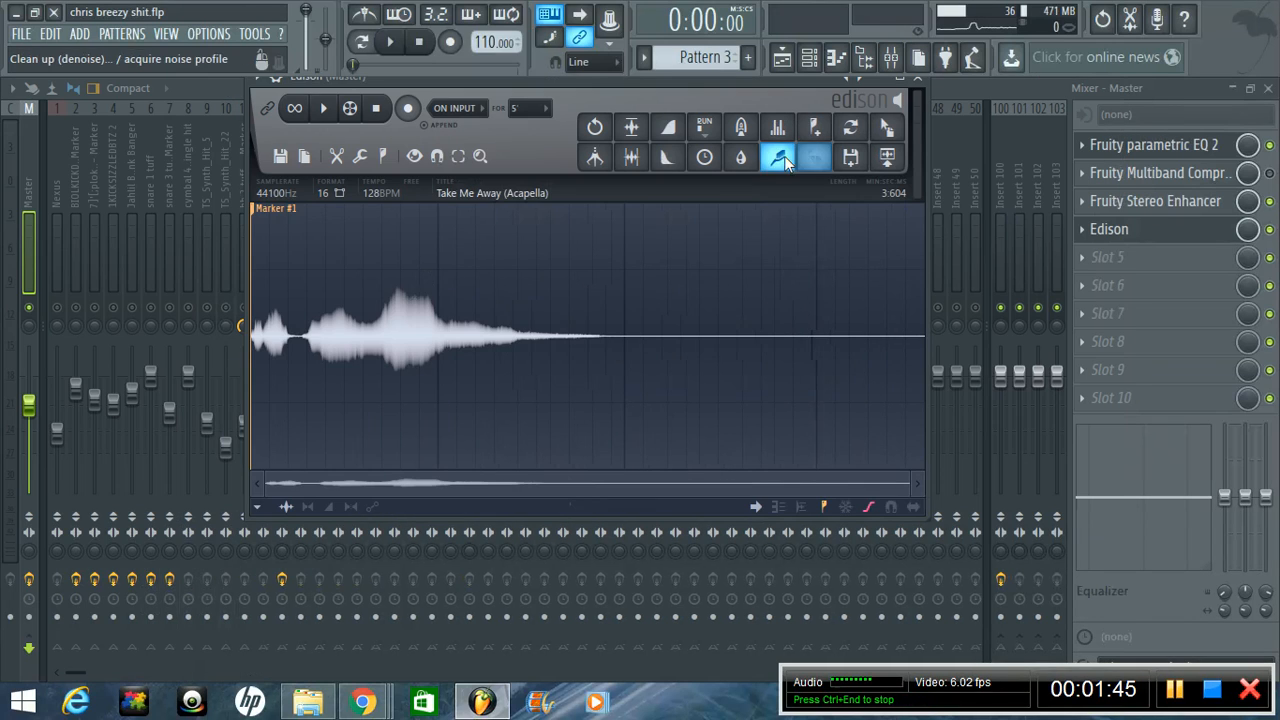
click(745, 160)
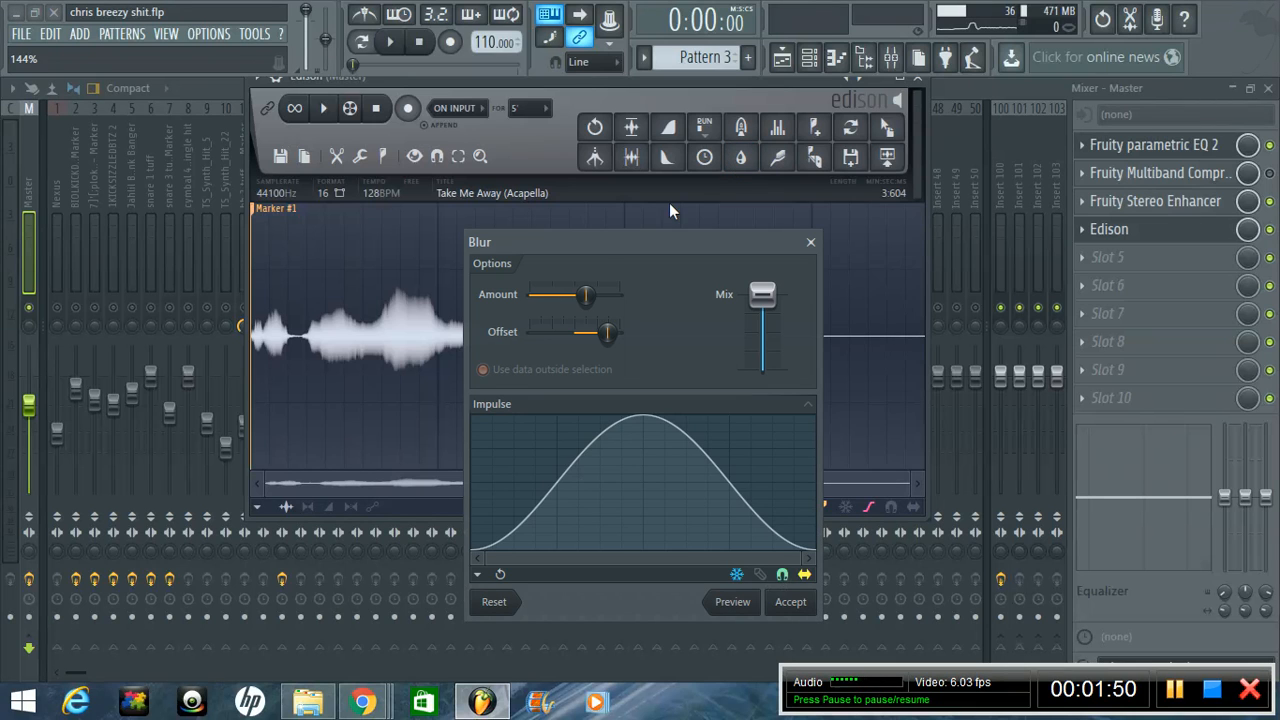
drag(622, 239, 617, 128)
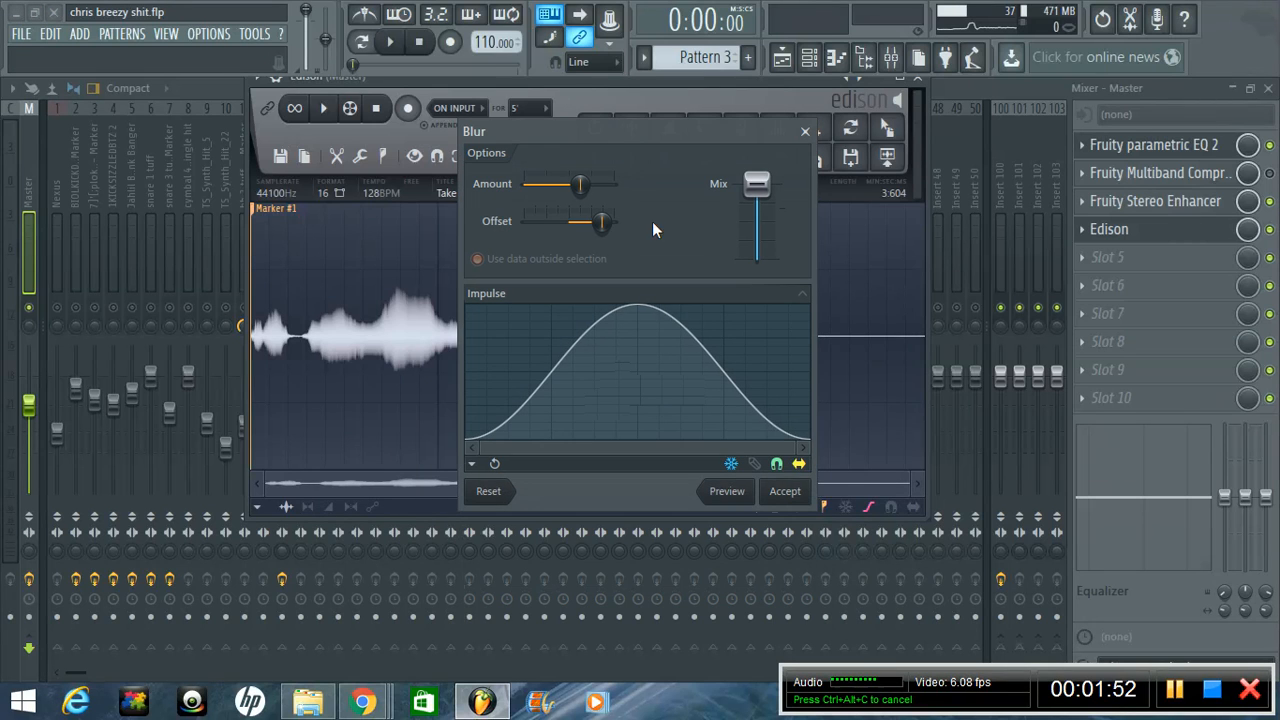
click(470, 462)
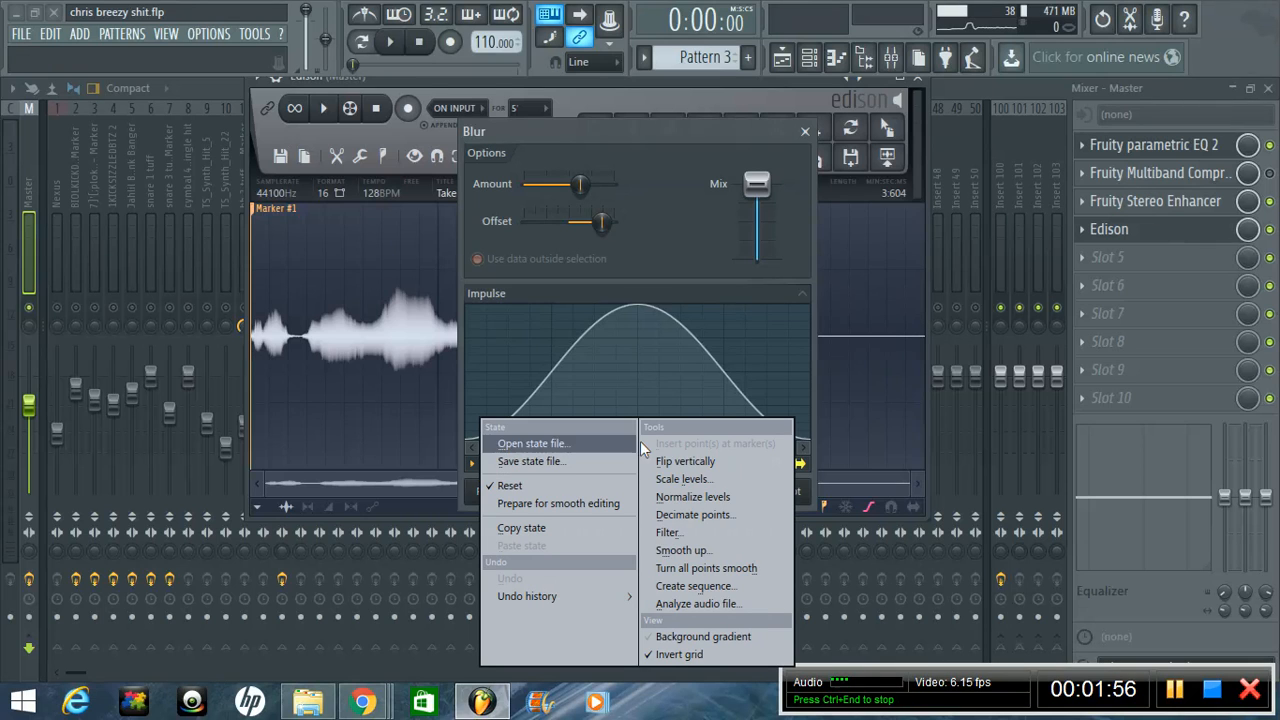
click(688, 462)
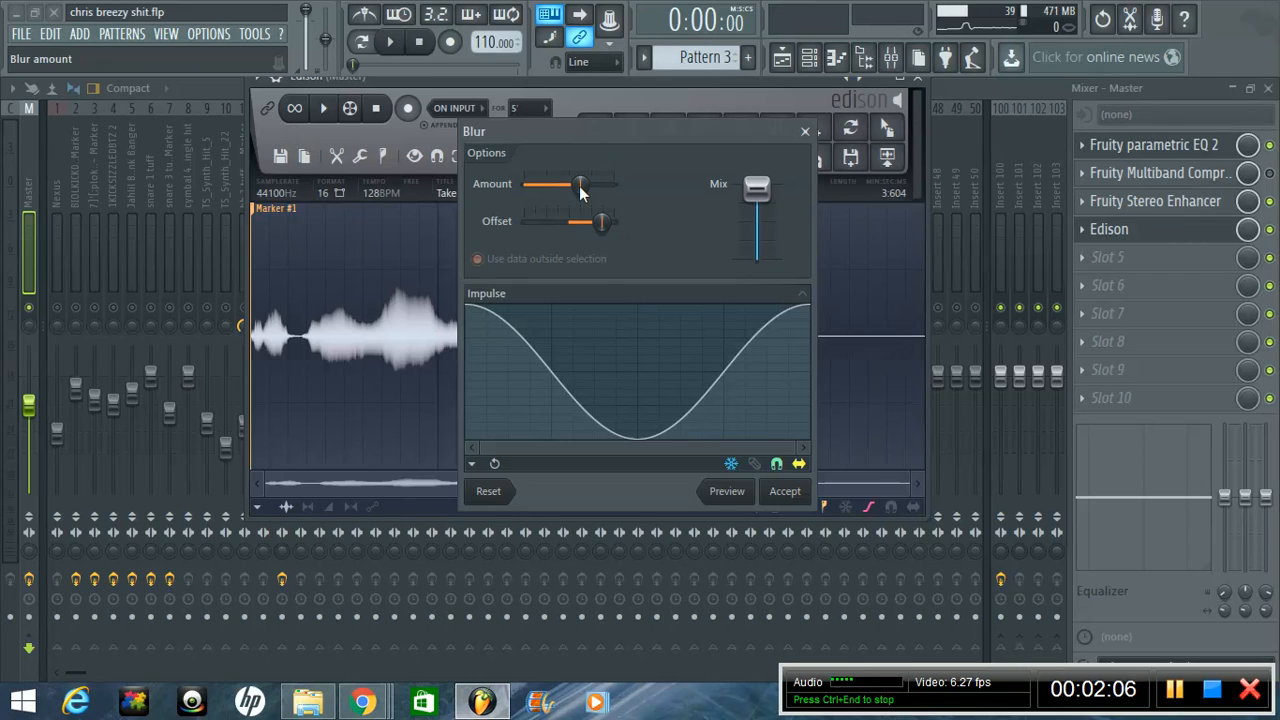
- Set the Blur offset to about 149%, raise the mix to maximum, and set the amount to about 2586 ms
drag(597, 224, 742, 254)
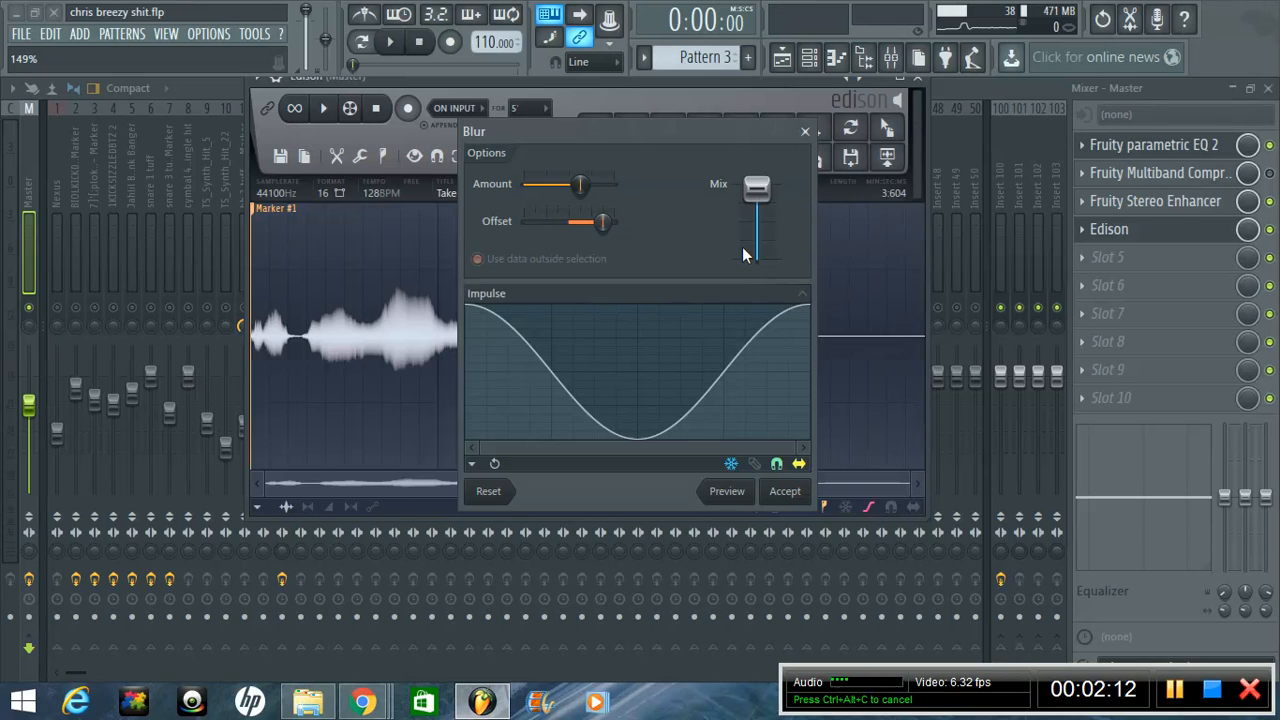
click(726, 492)
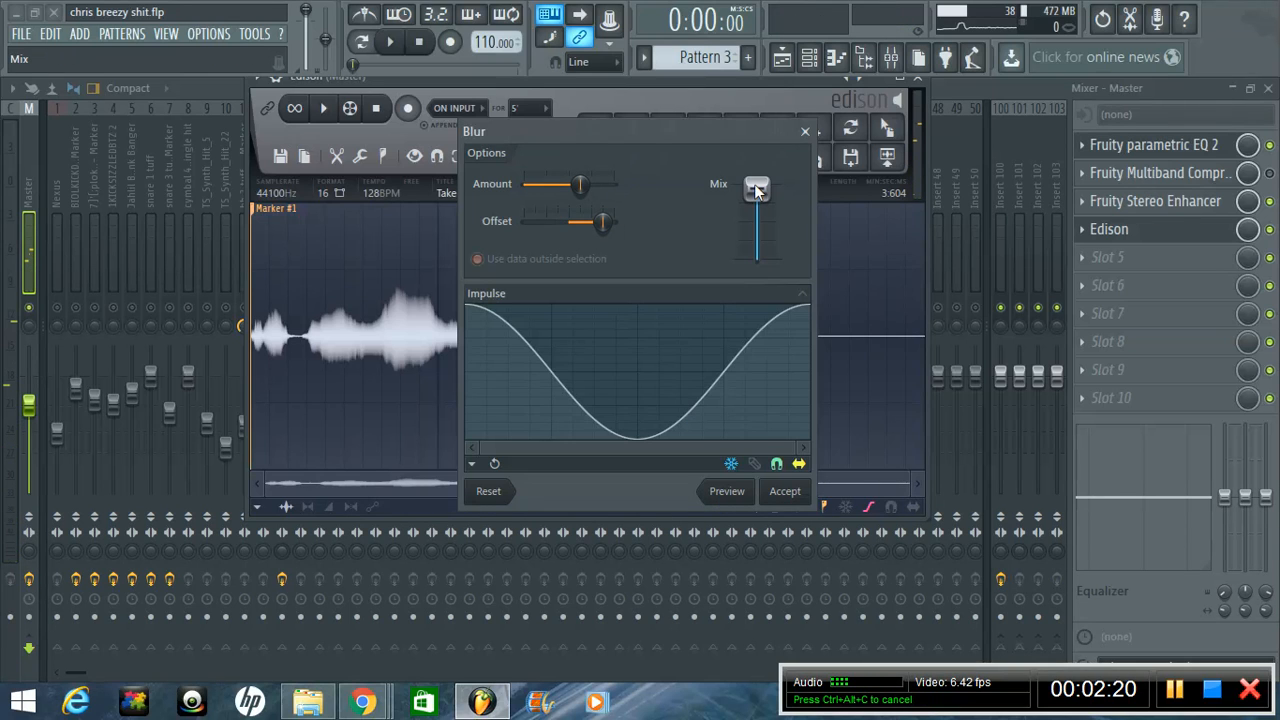
drag(755, 186, 755, 178)
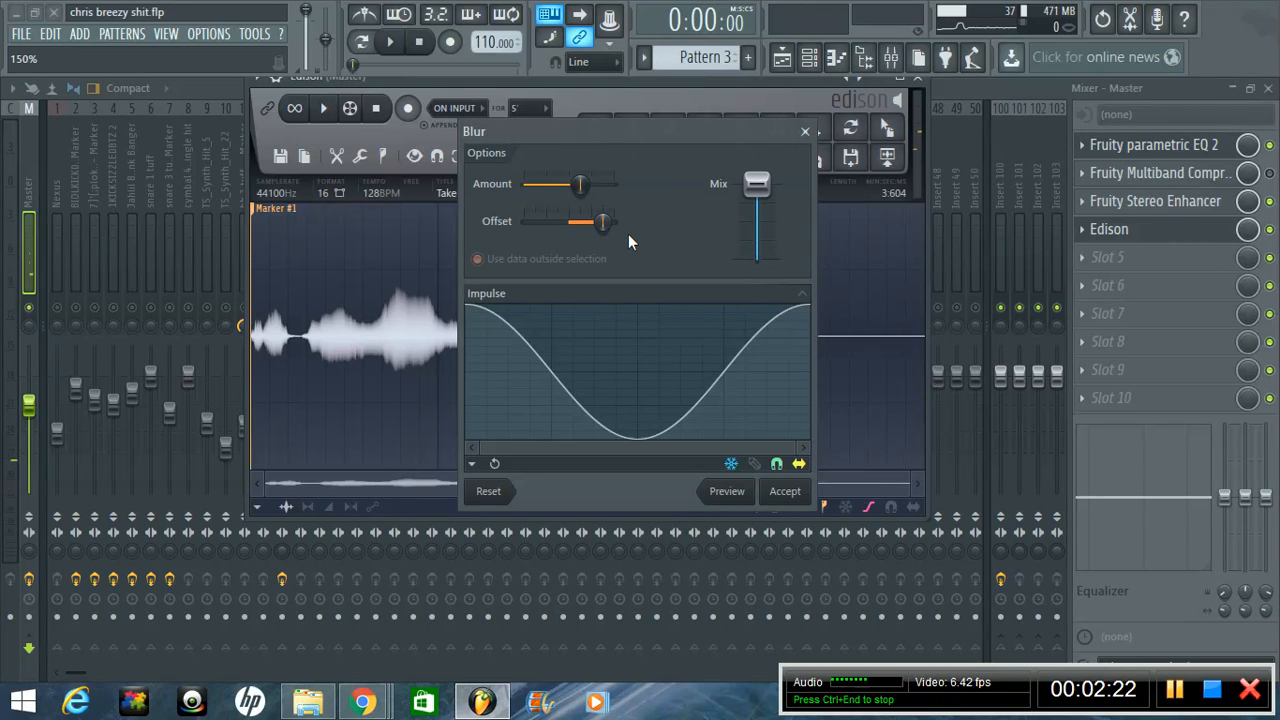
drag(581, 182, 610, 192)
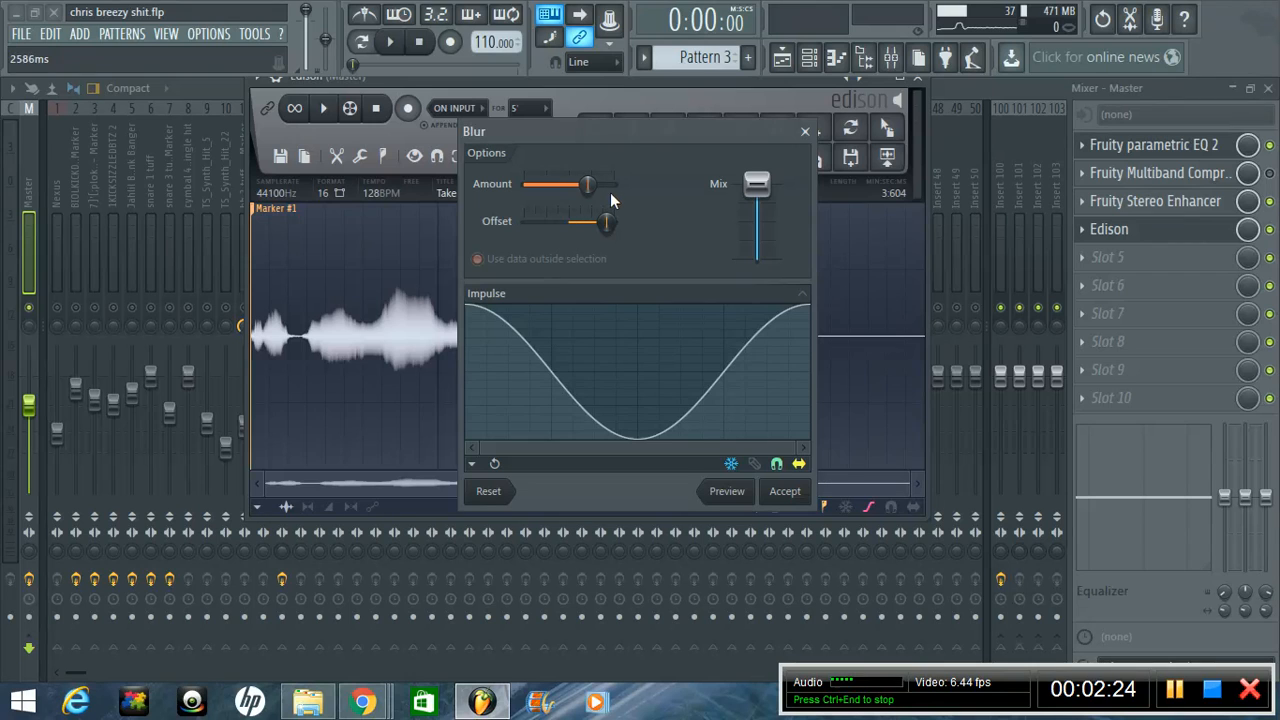
- Preview the Blur effect and apply it to the vocal clip
click(746, 491)
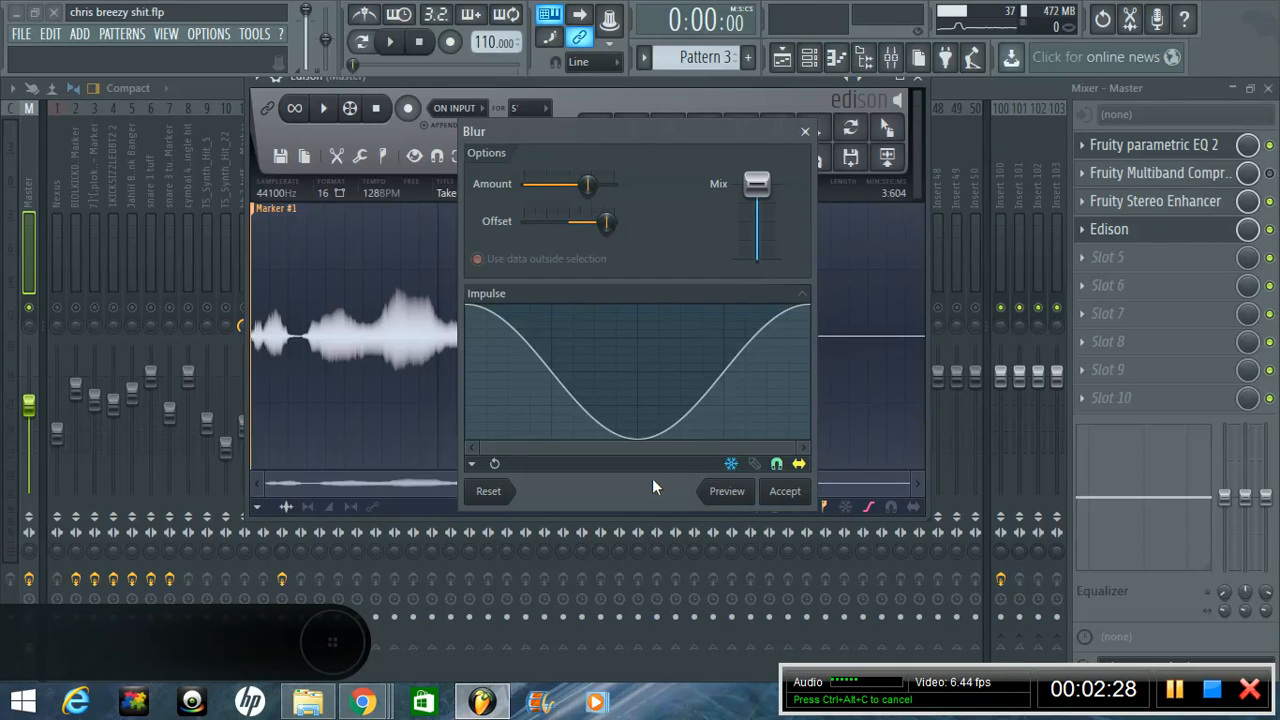
click(716, 491)
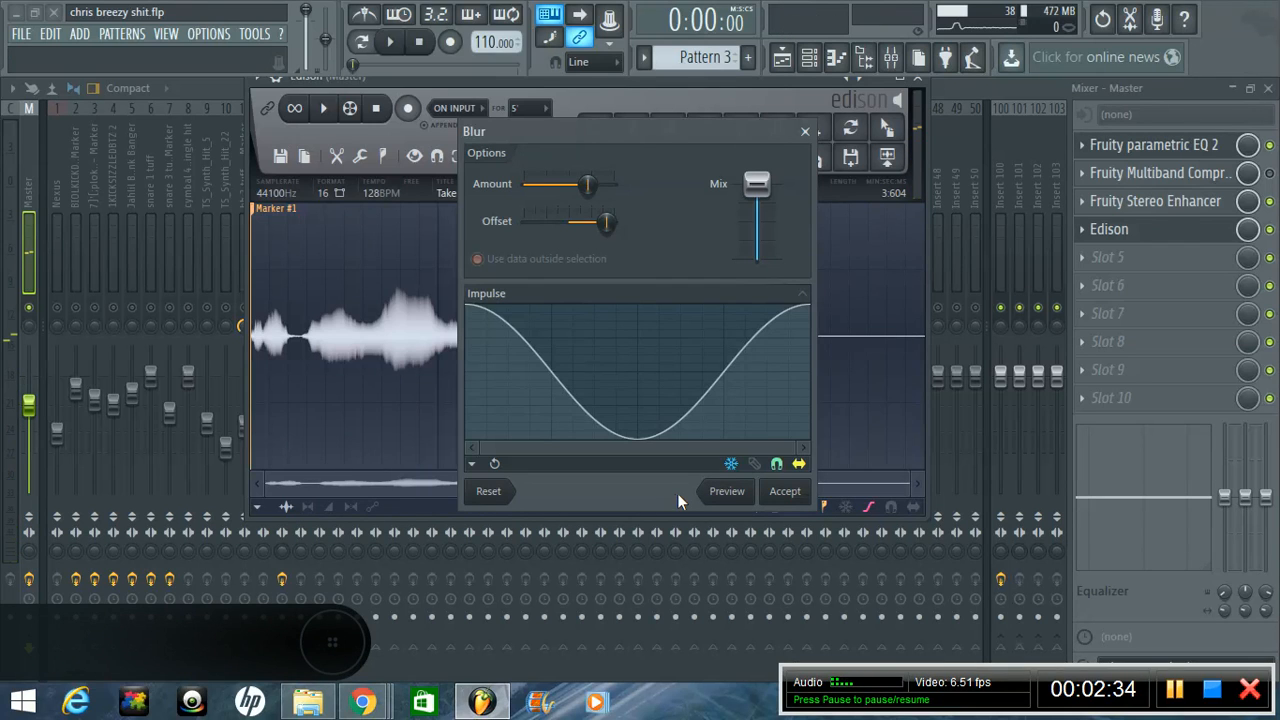
click(784, 491)
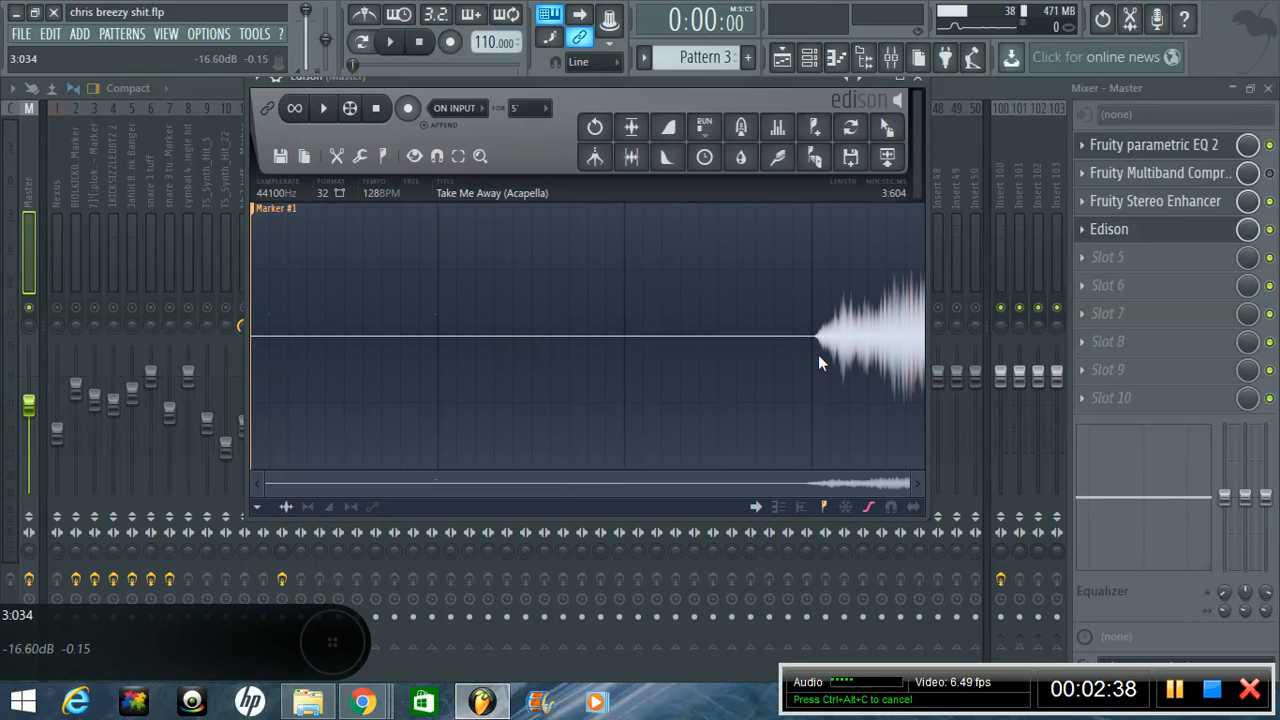
- Undo the applied blur and reopen the Blur tool on the trimmed vocal clip
scroll(818, 354, up, 3)
scroll(812, 337, down, 3)
key(ctrl+z)
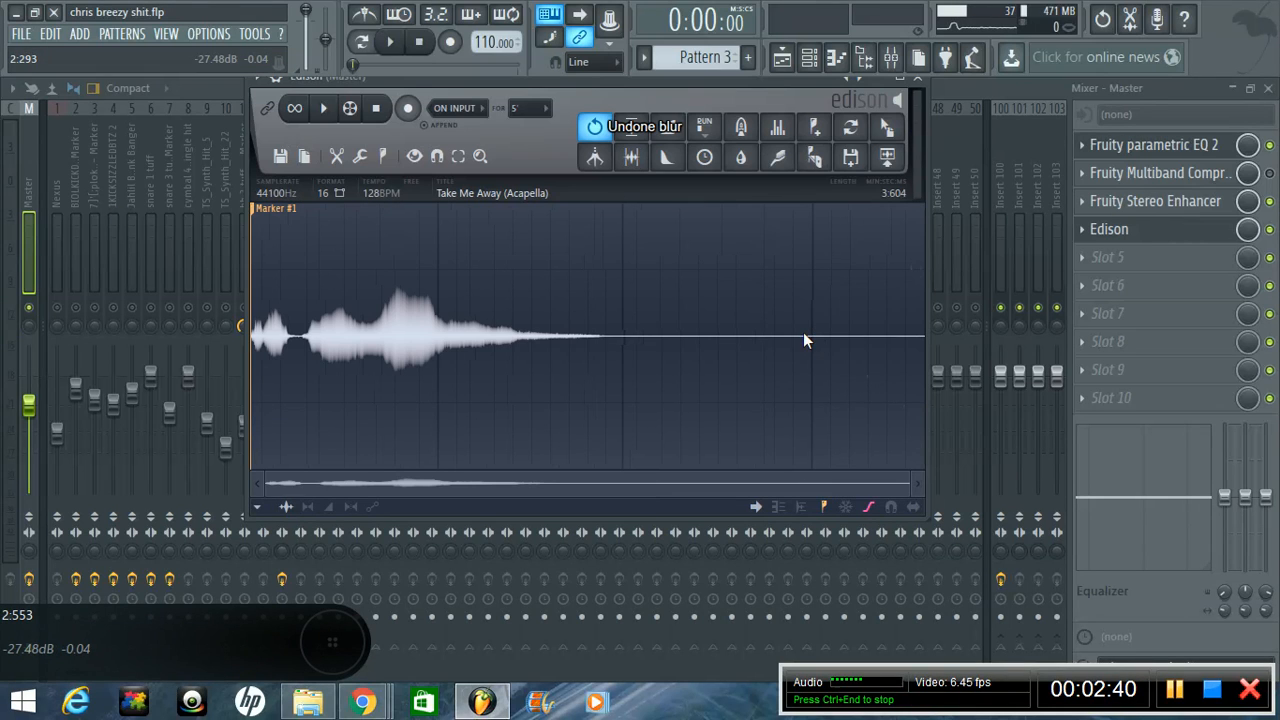
click(667, 157)
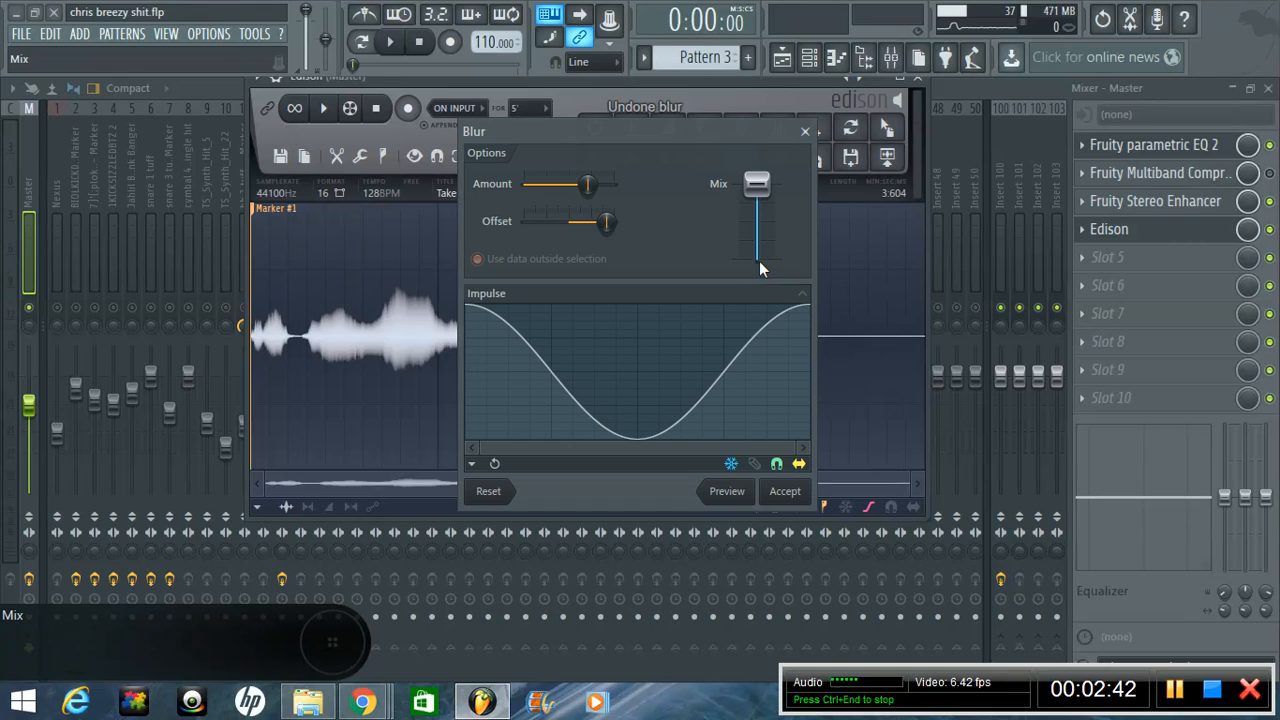
- Preview the Blur at an amount of about 1067 ms, and again with a reduced offset and an amount above 4242 ms
drag(588, 186, 512, 191)
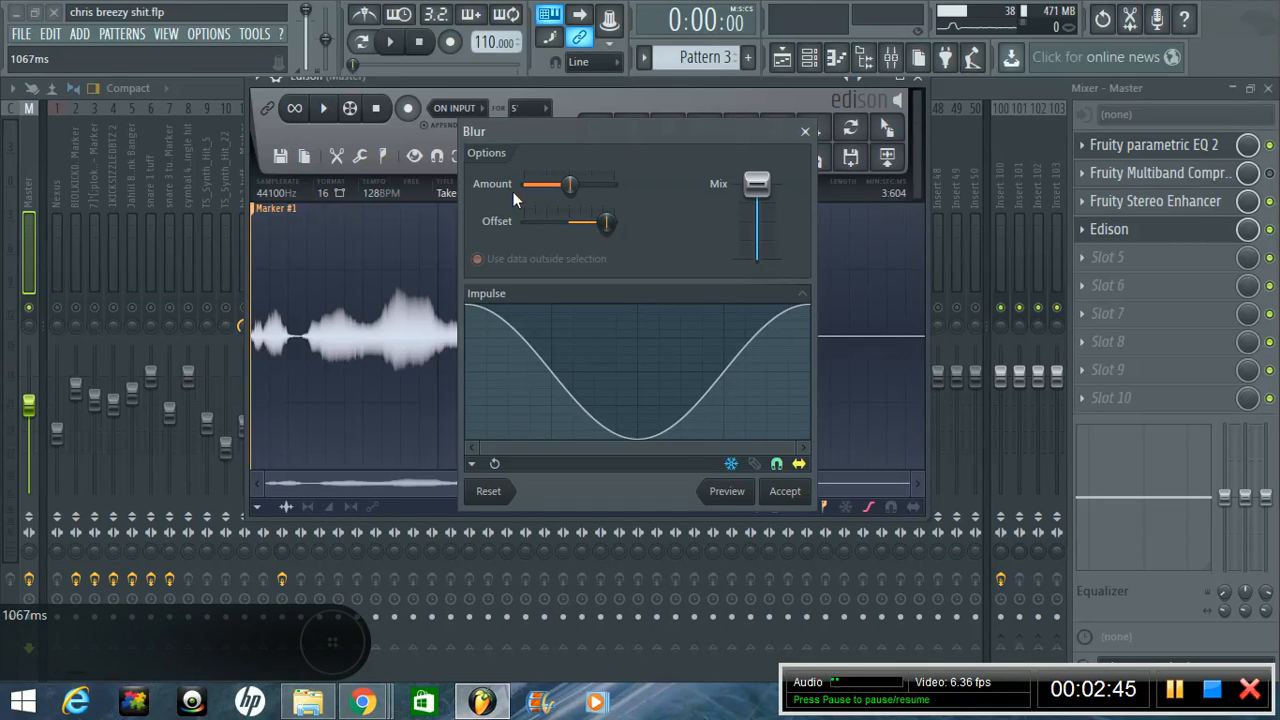
click(722, 497)
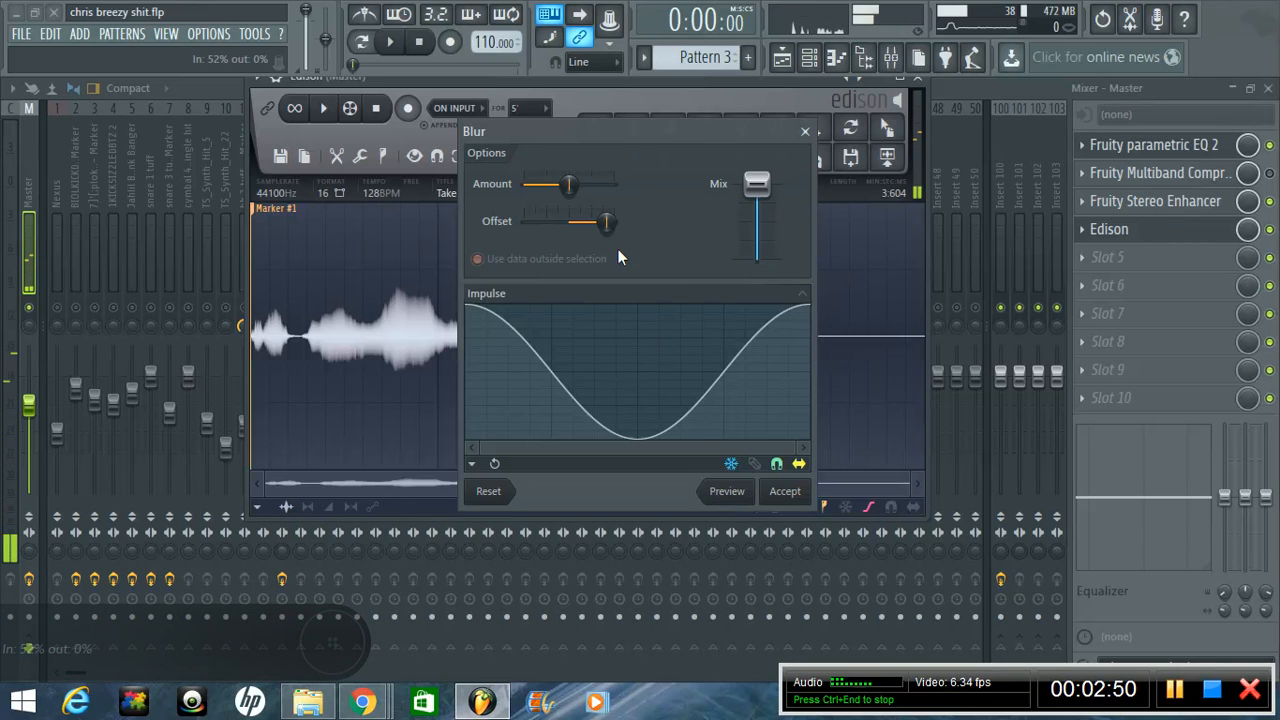
drag(597, 228, 522, 226)
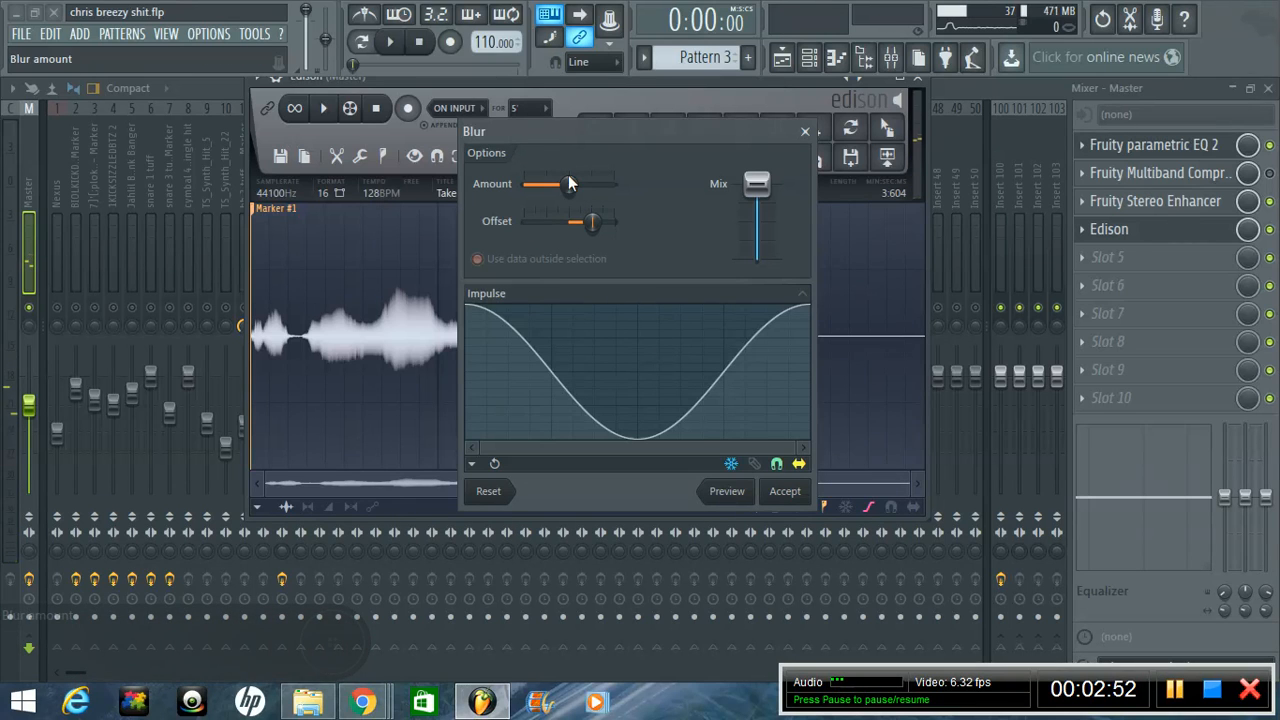
drag(567, 183, 601, 184)
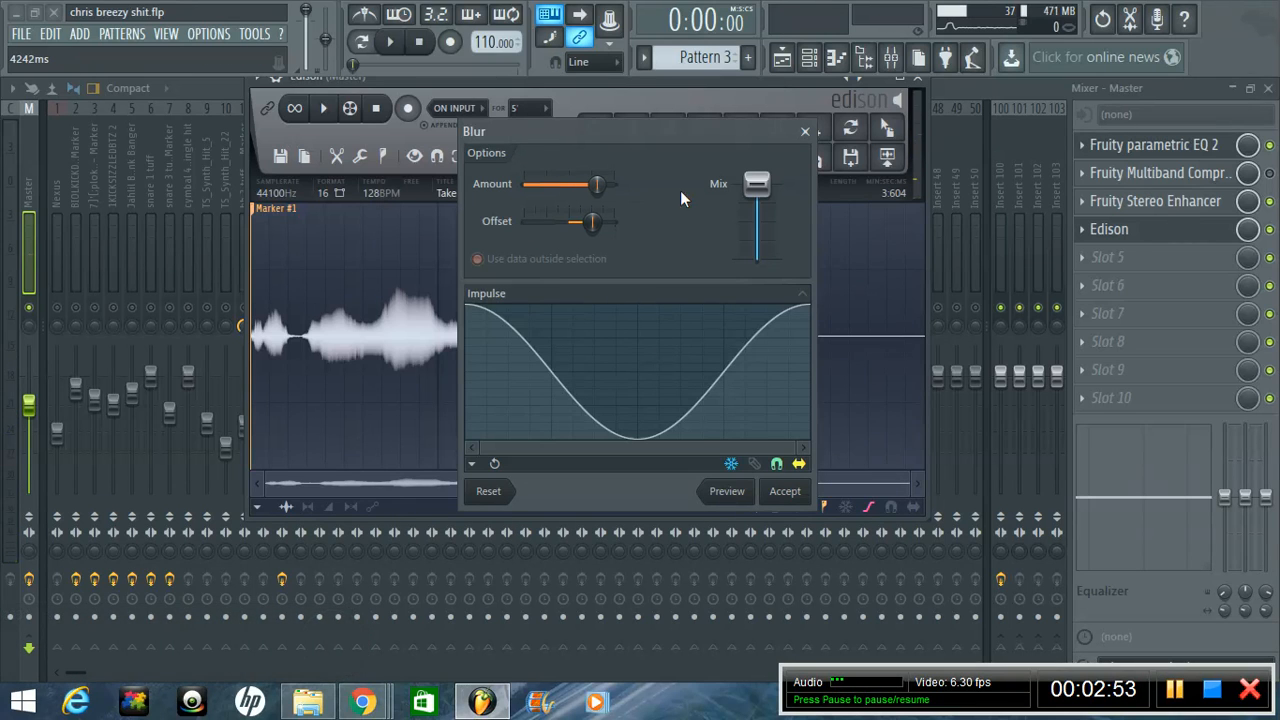
click(726, 491)
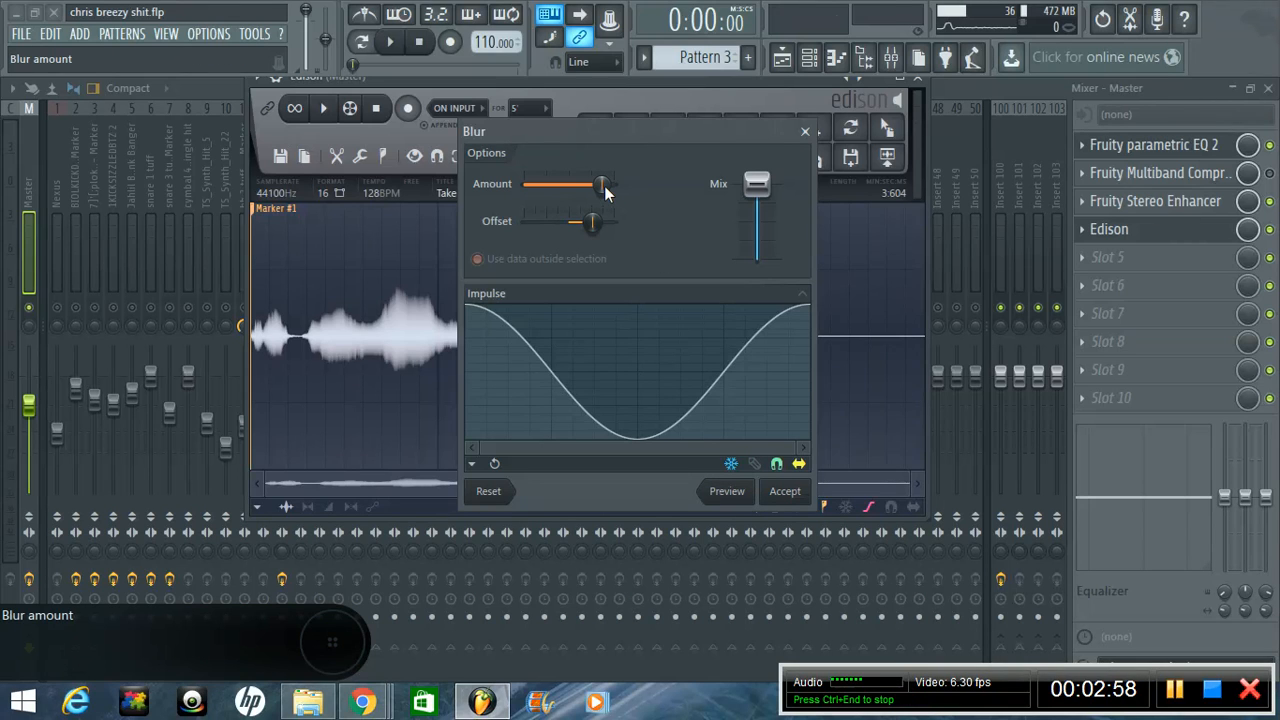
- Apply the Blur with a reduced amount and an offset slightly above centre after previewing it, and play back the blurred vocal
drag(602, 185, 470, 190)
drag(593, 238, 537, 222)
click(728, 491)
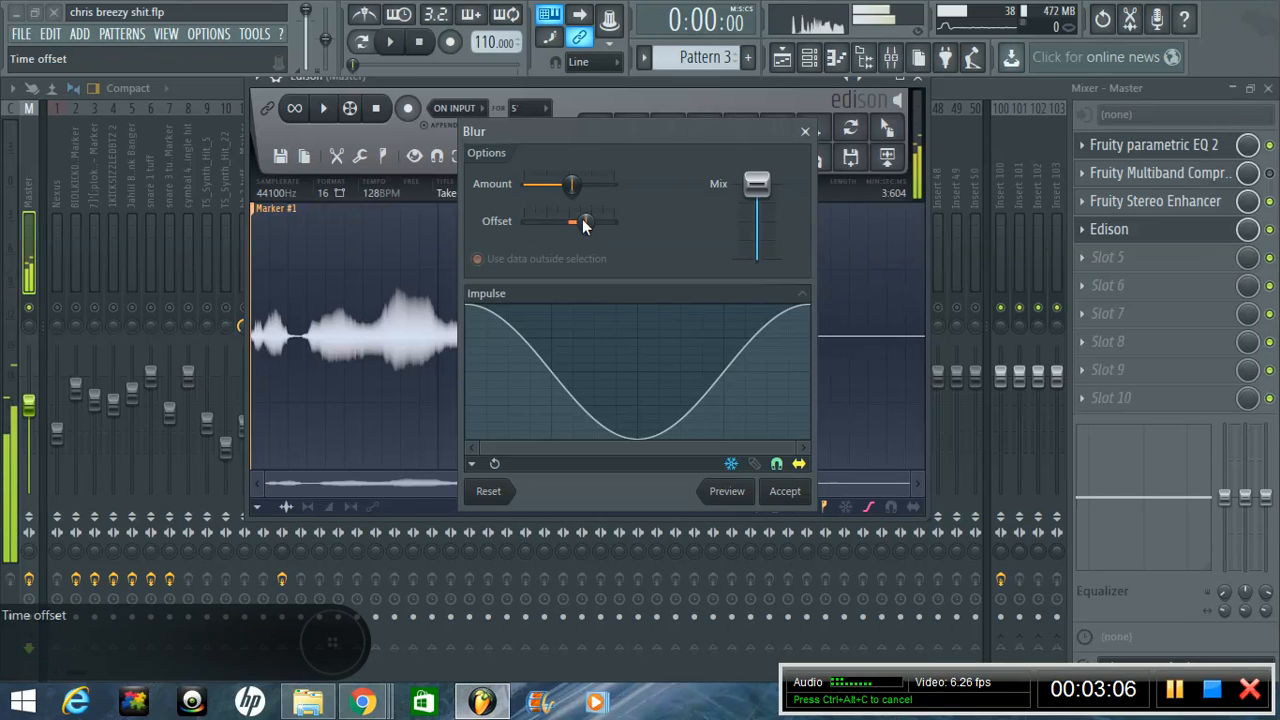
click(785, 491)
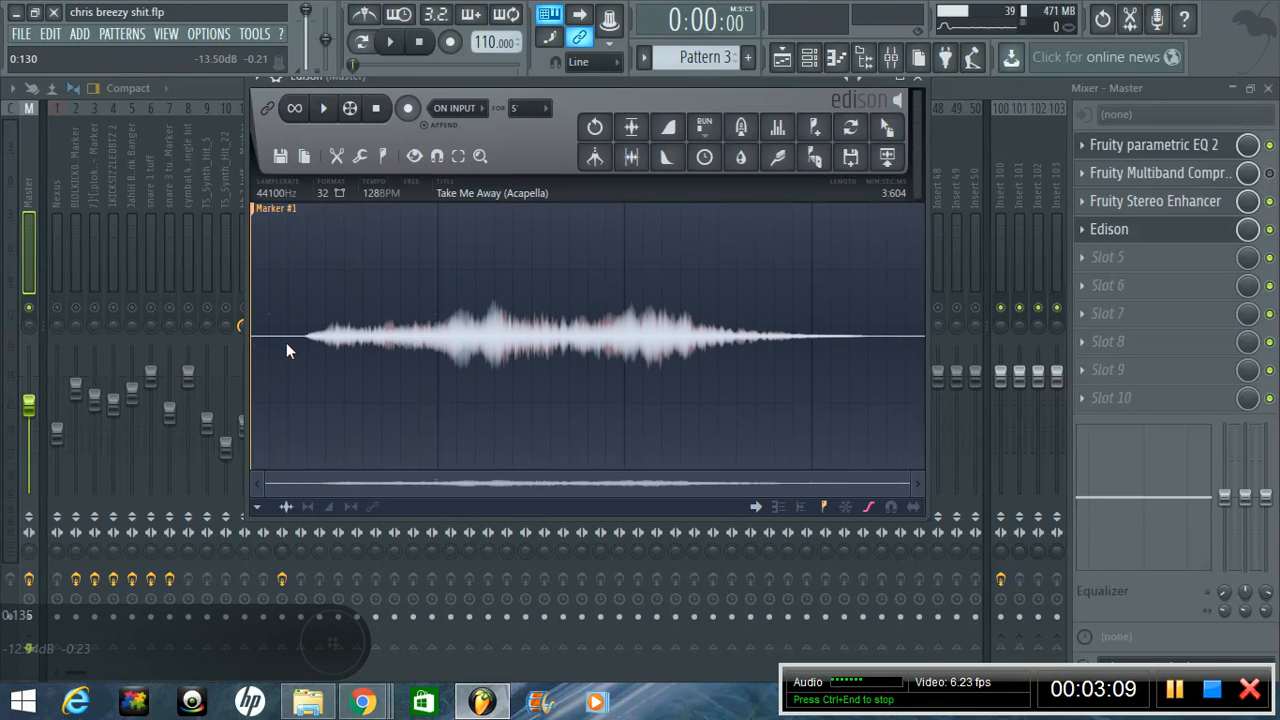
click(323, 106)
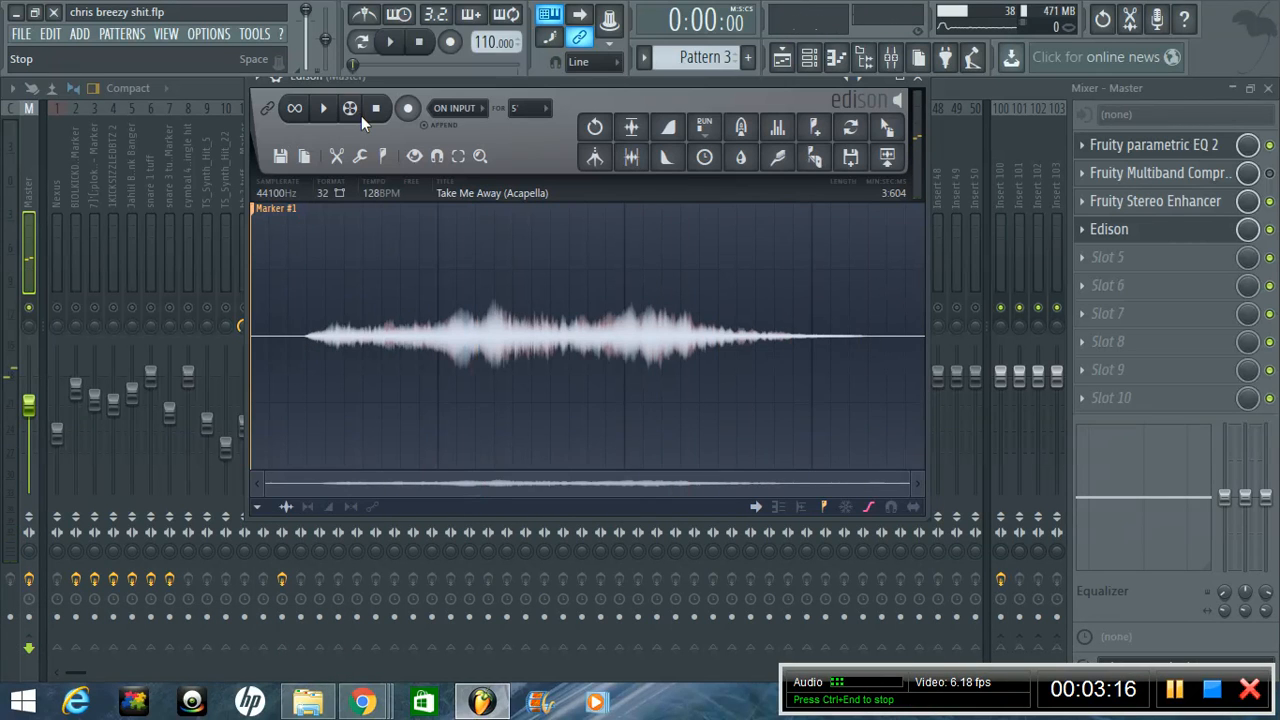
- Close Edison, select the 4 Strings - Take Me Away (Acapella)_3 mixer track, and play the song pattern to hear it
click(919, 79)
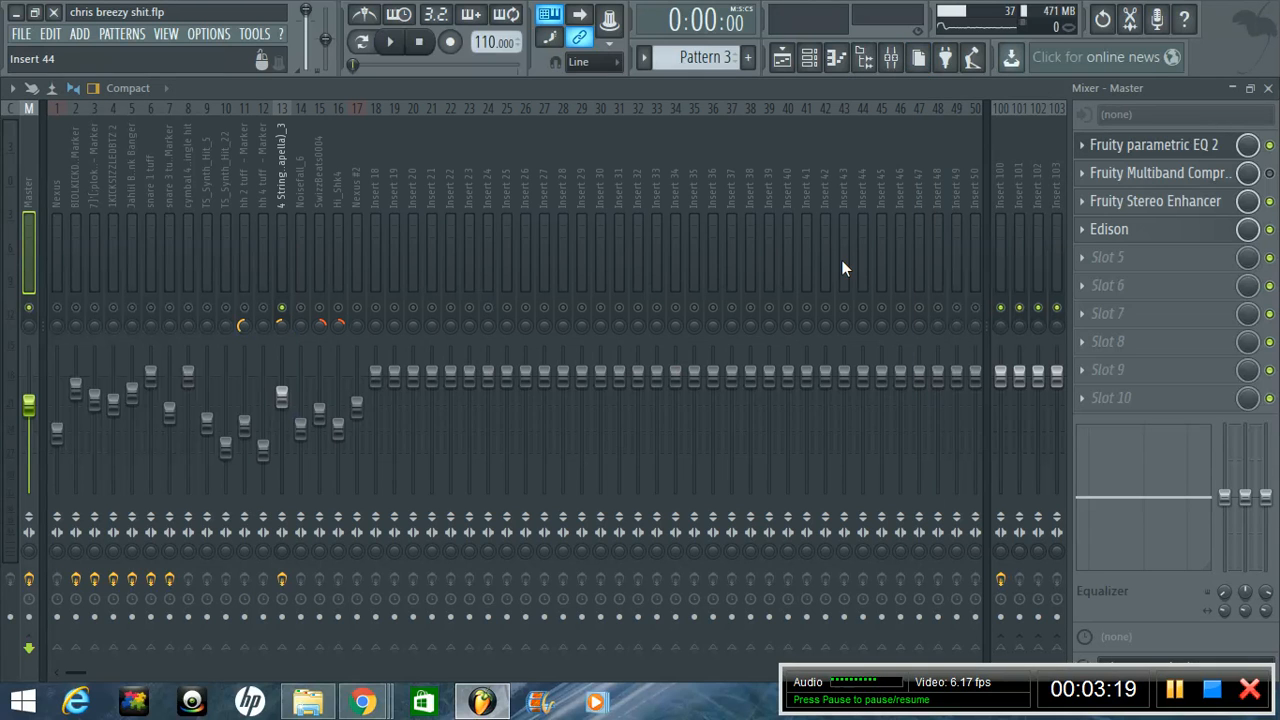
click(280, 185)
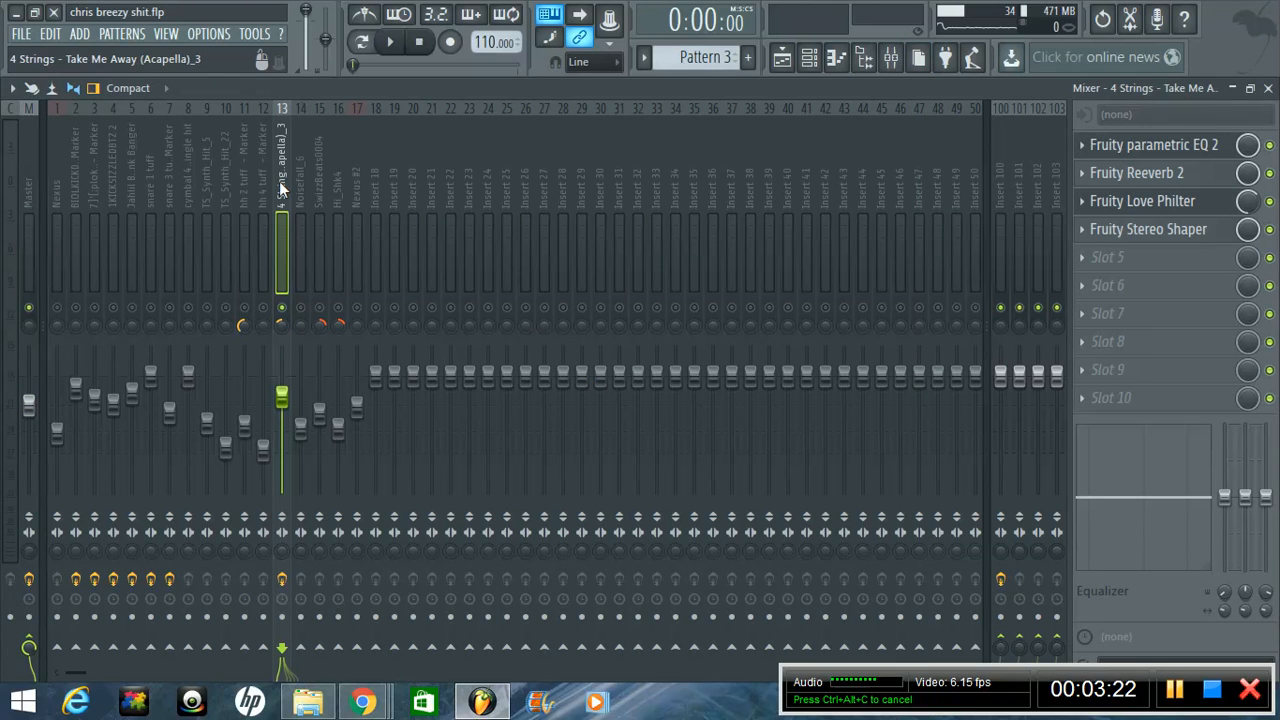
key(space)
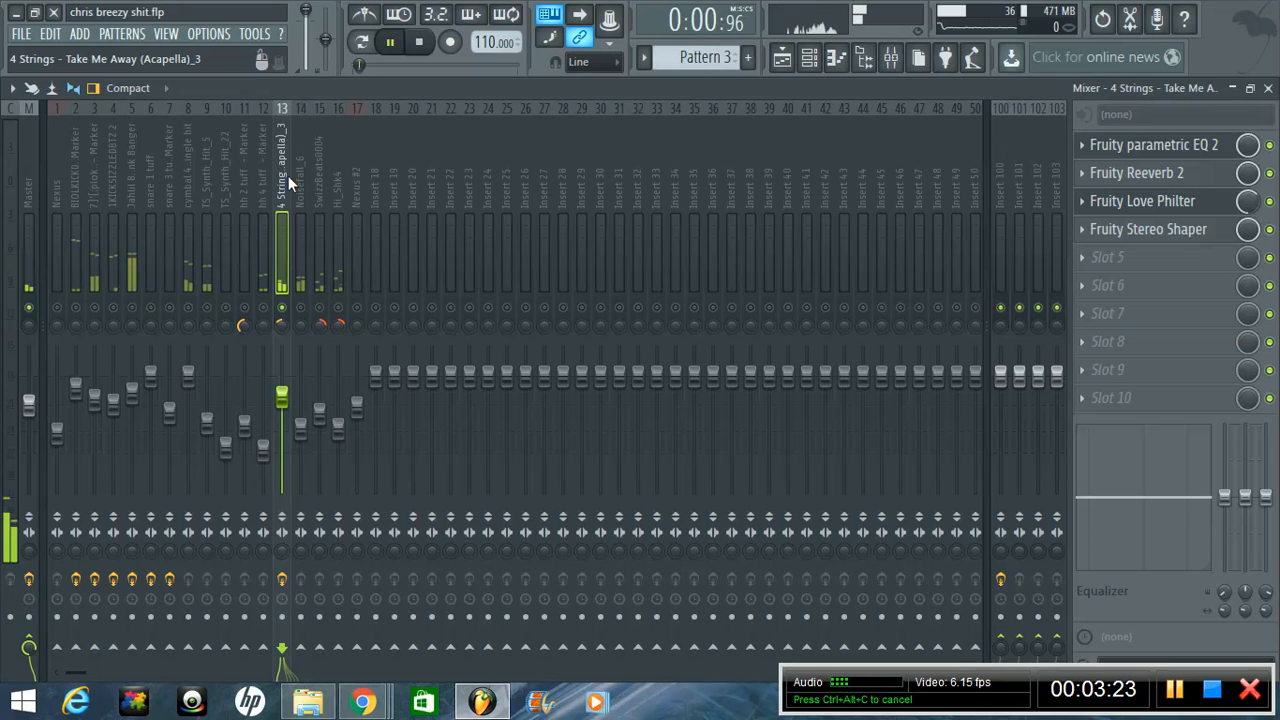
- Show Pattern 1 in the channel rack, locate the 4 Strings acapella channel, and stop playback
click(808, 60)
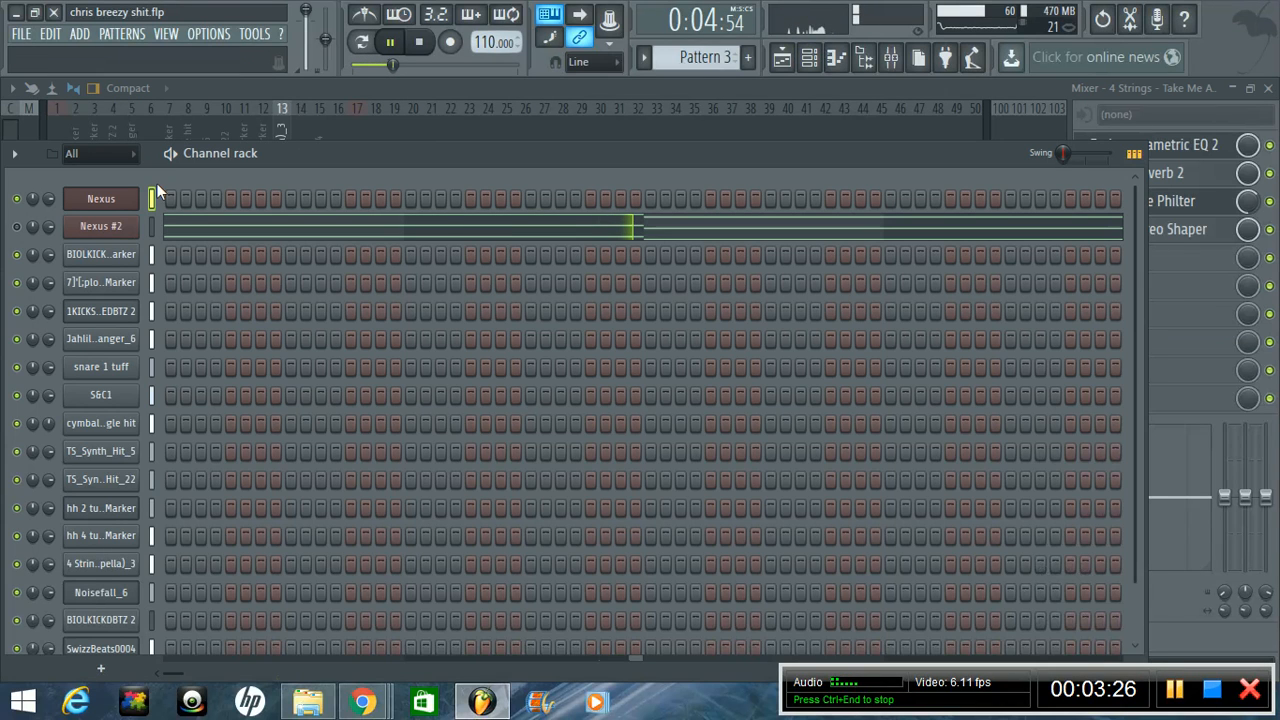
key(1)
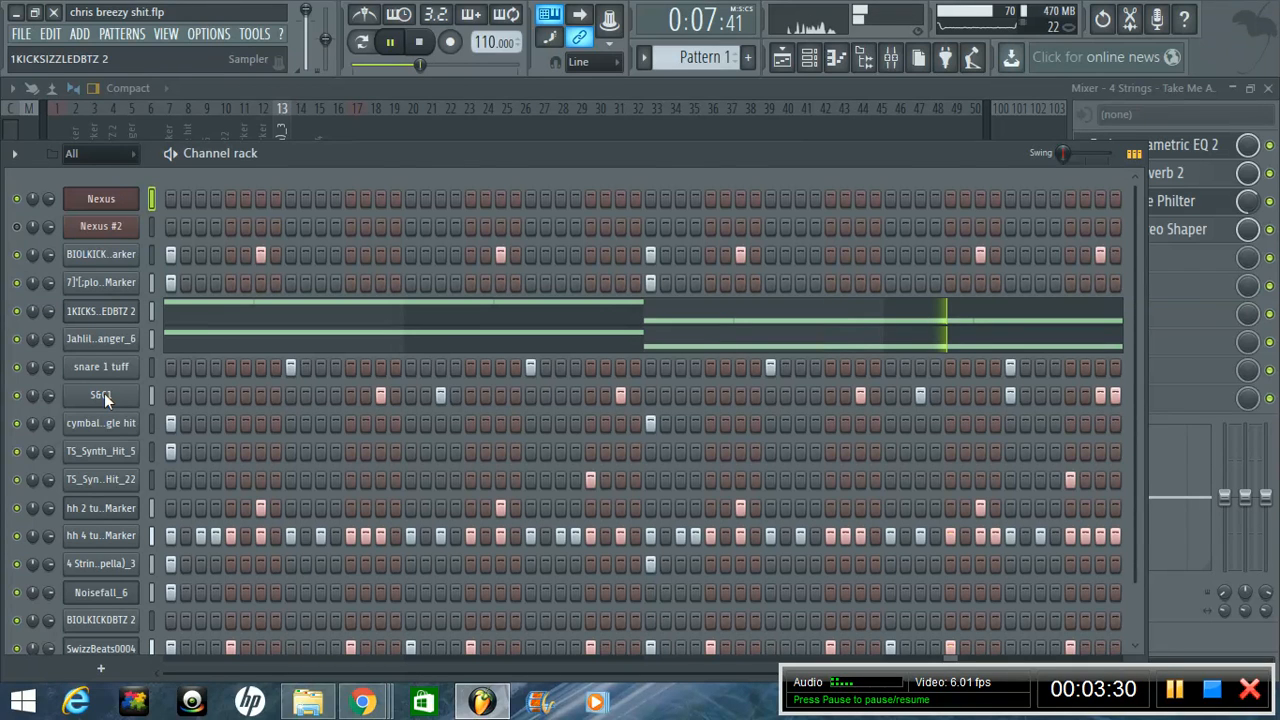
scroll(102, 509, down, 2)
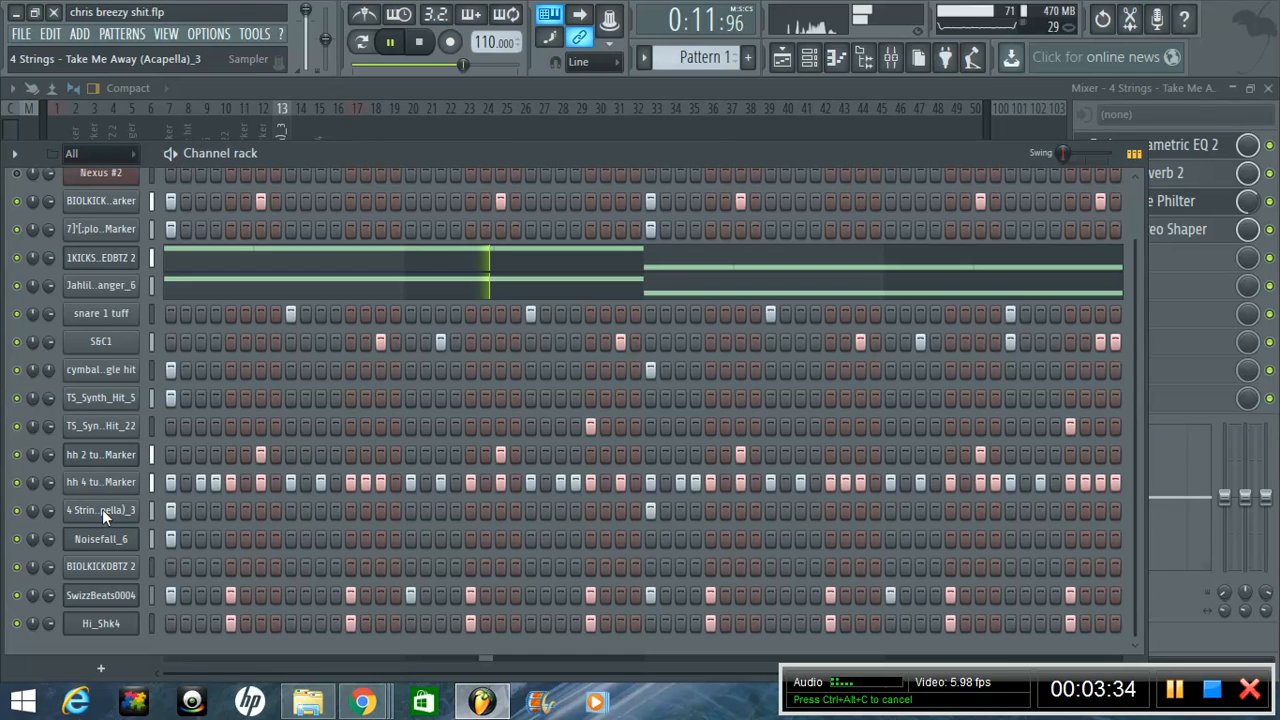
key(space)
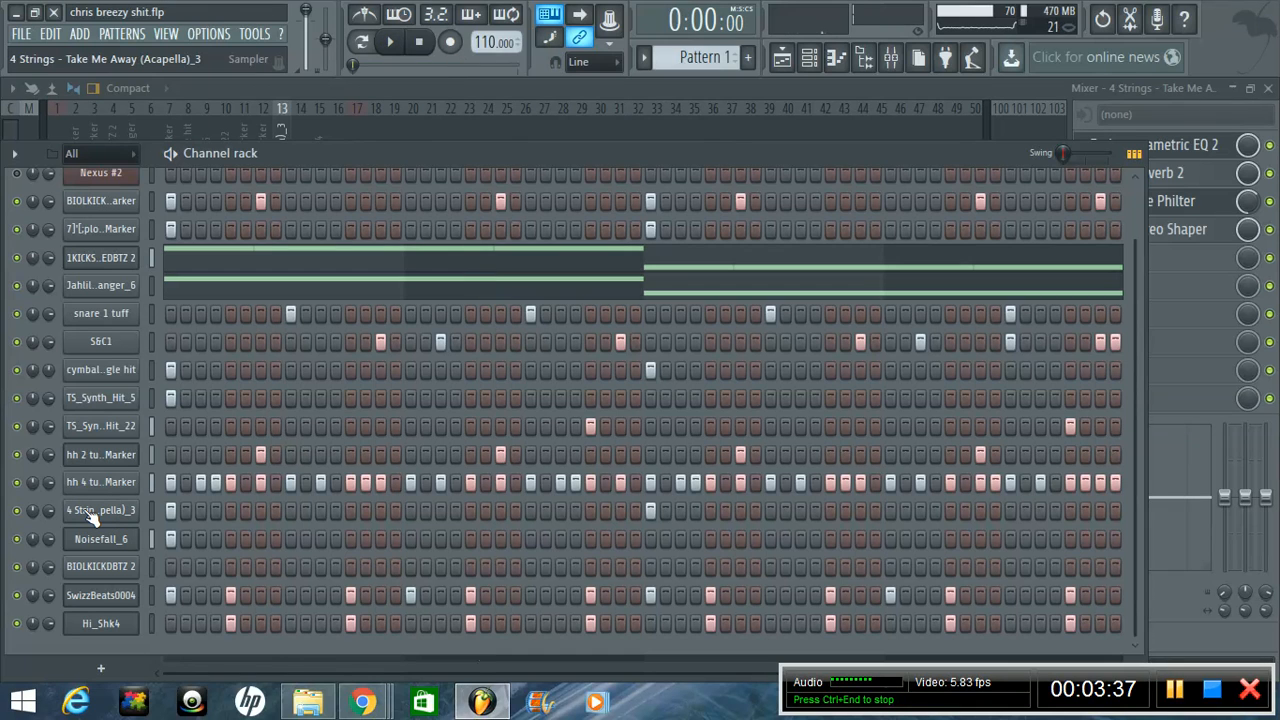
- Open the acapella channel's piano roll, hide the velocity lane, and audition the vocal at C5 and F#4
right_click(91, 515)
click(180, 510)
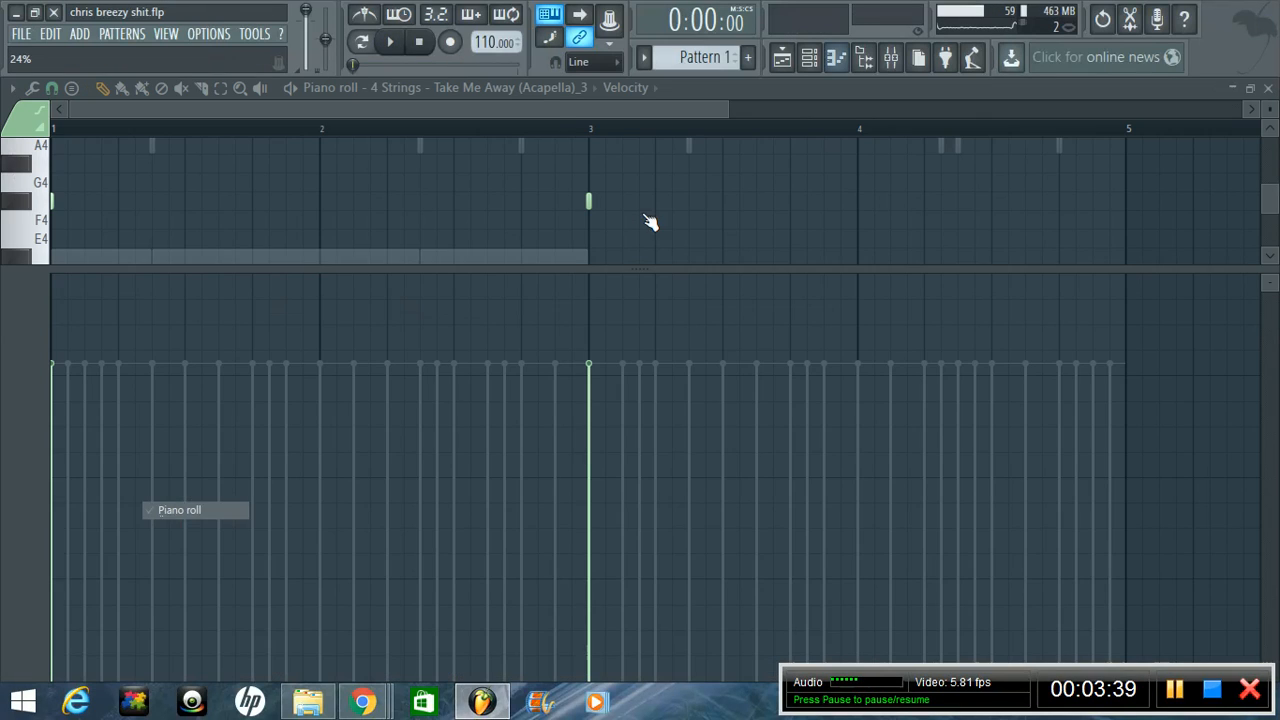
scroll(541, 133, down, 3)
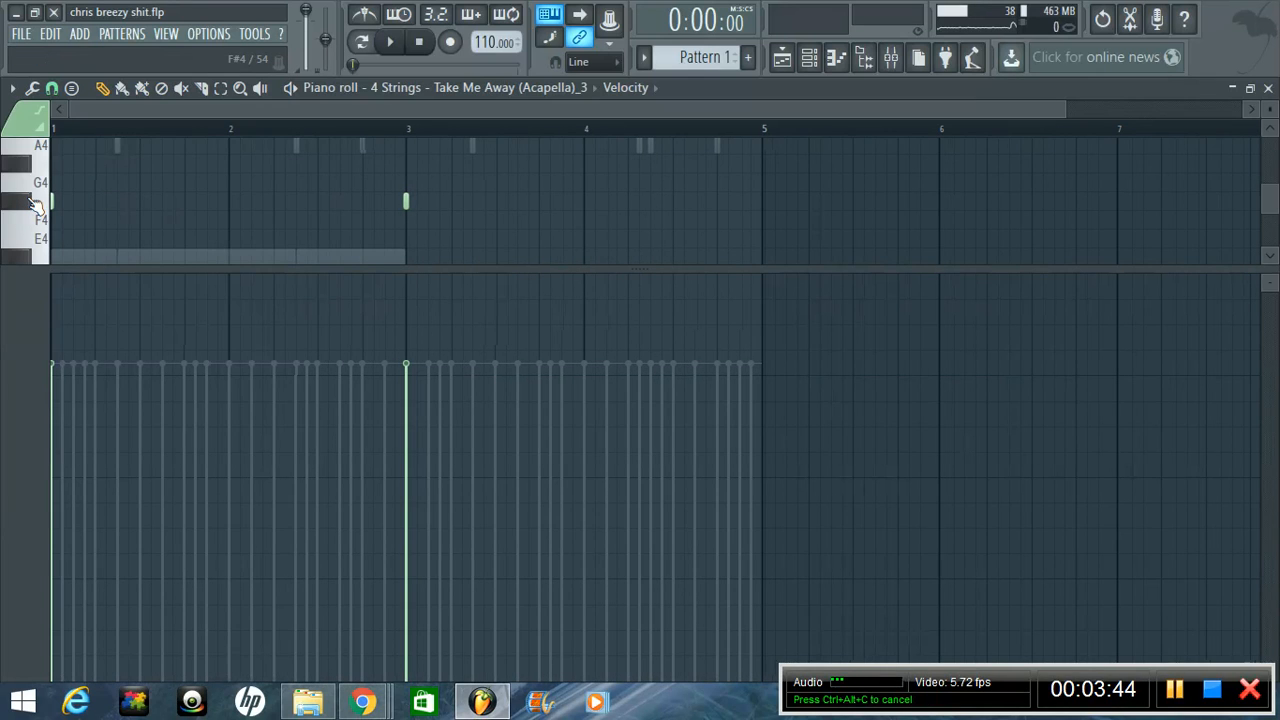
right_click(130, 271)
click(45, 285)
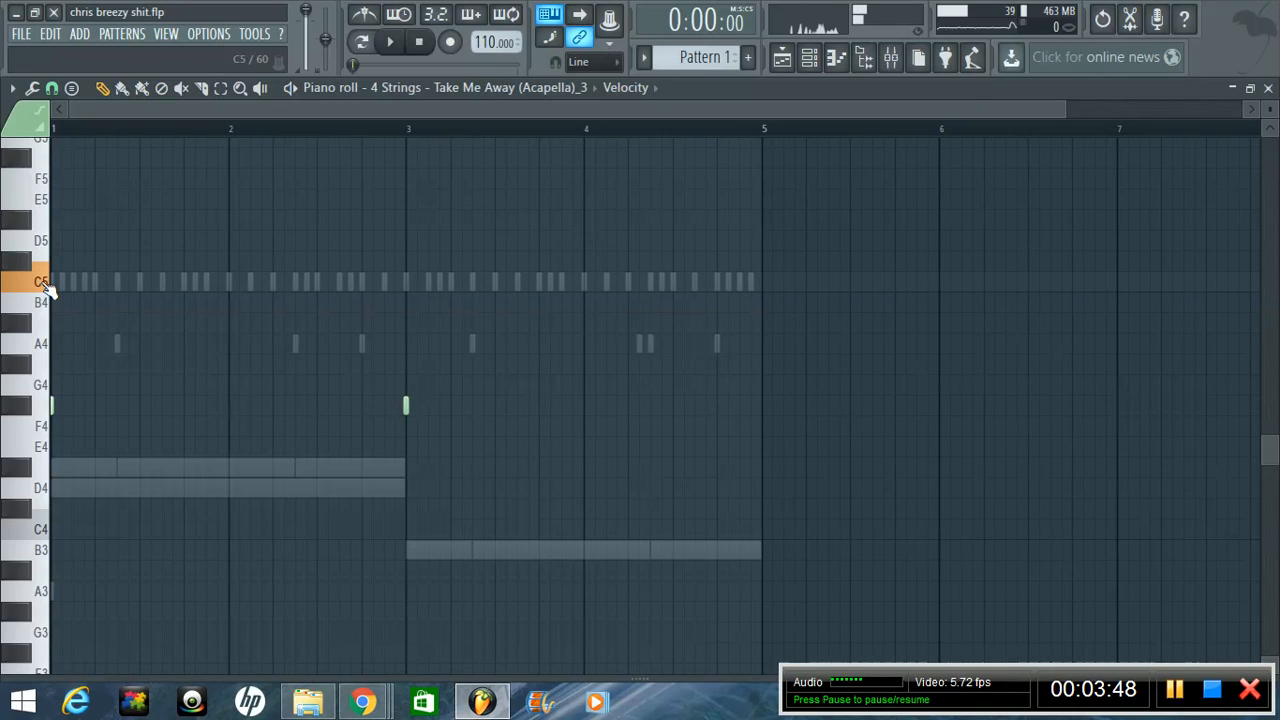
click(45, 285)
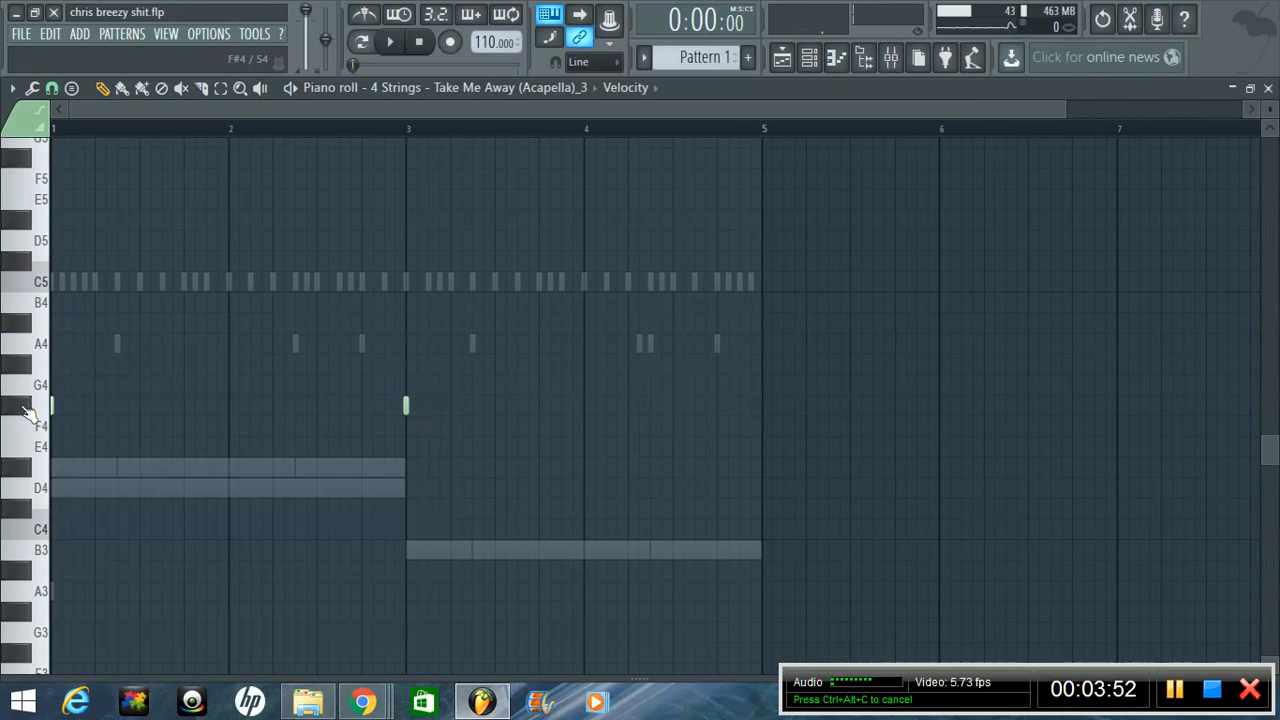
click(22, 406)
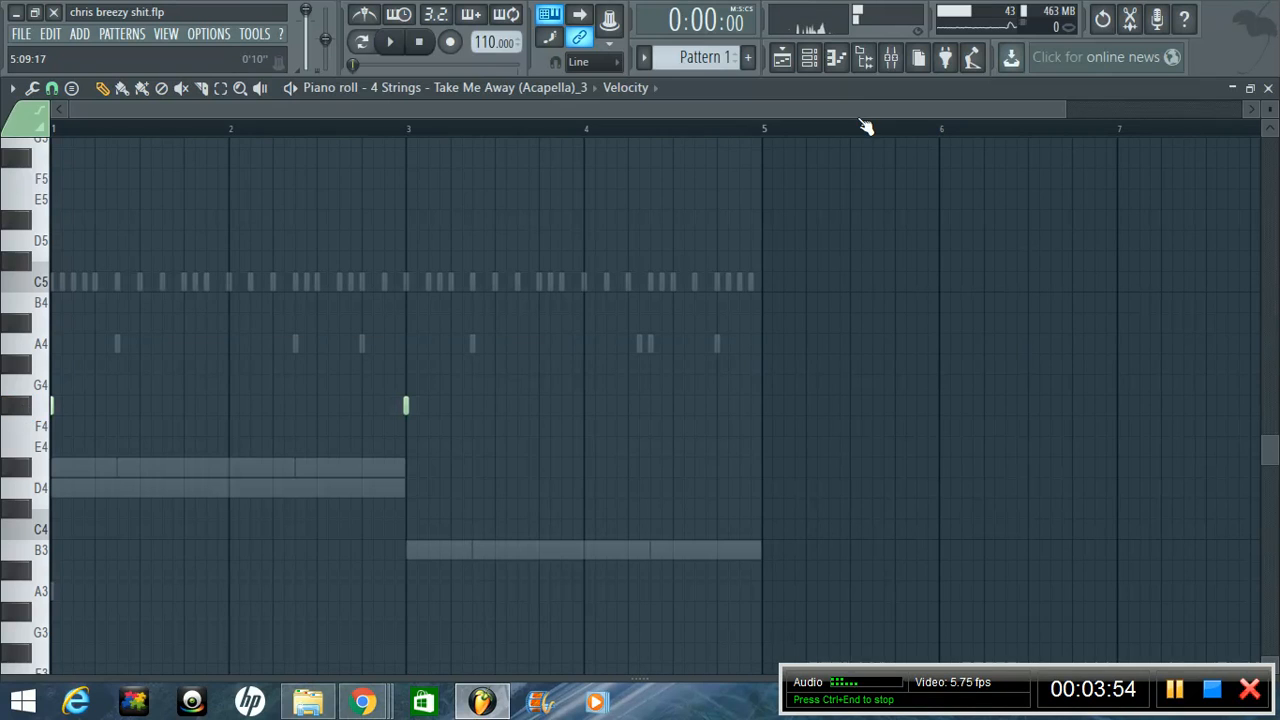
- Leave the piano roll, close the acapella channel's settings window, and return to the mixer after viewing the channel rack
click(838, 60)
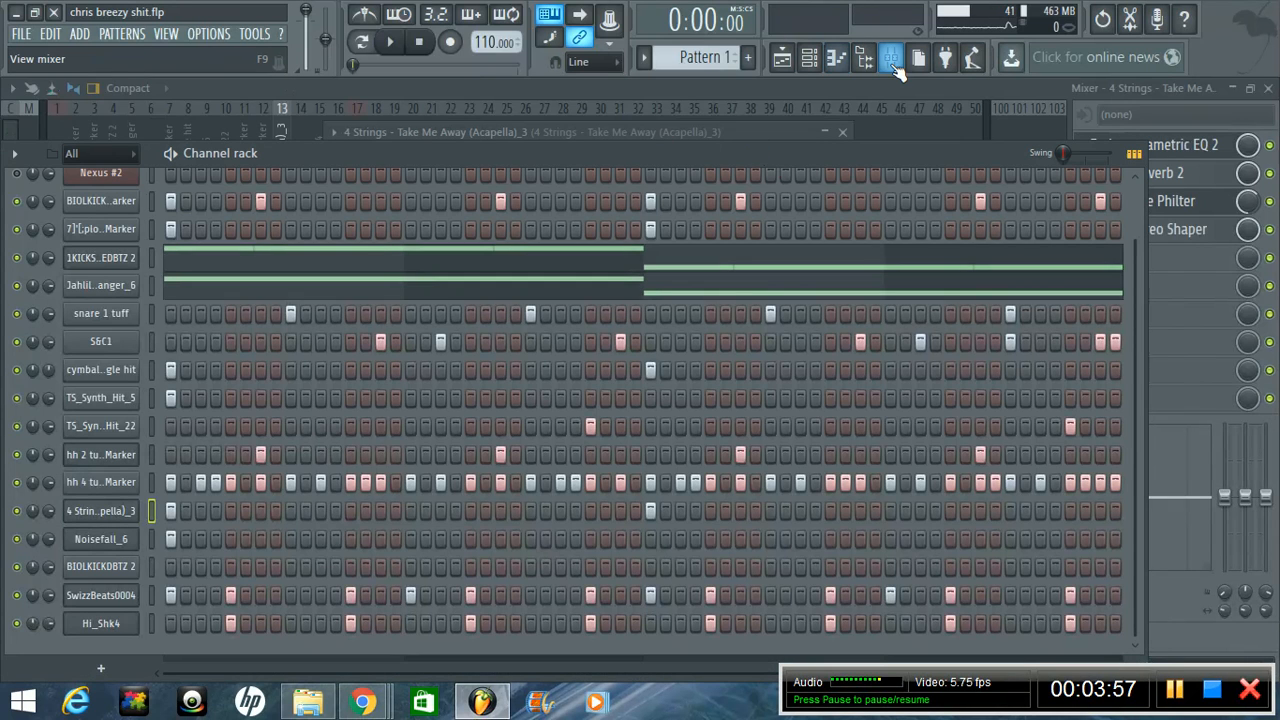
click(812, 60)
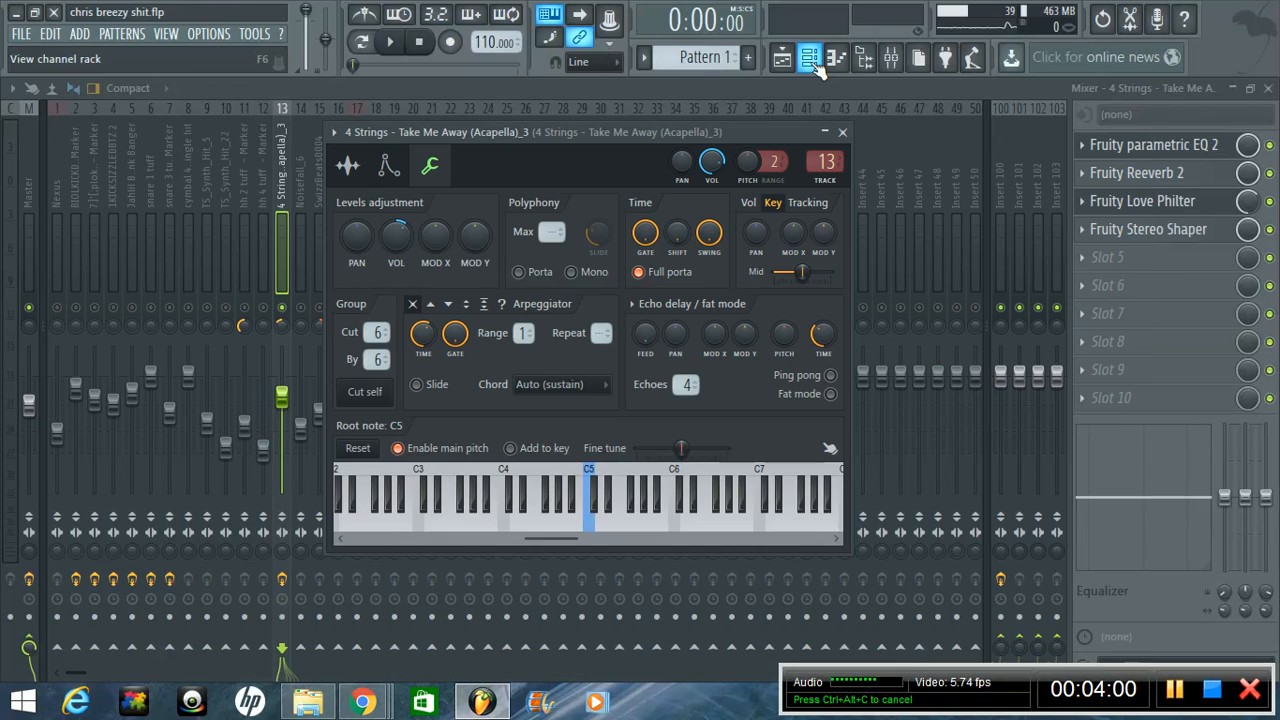
click(842, 132)
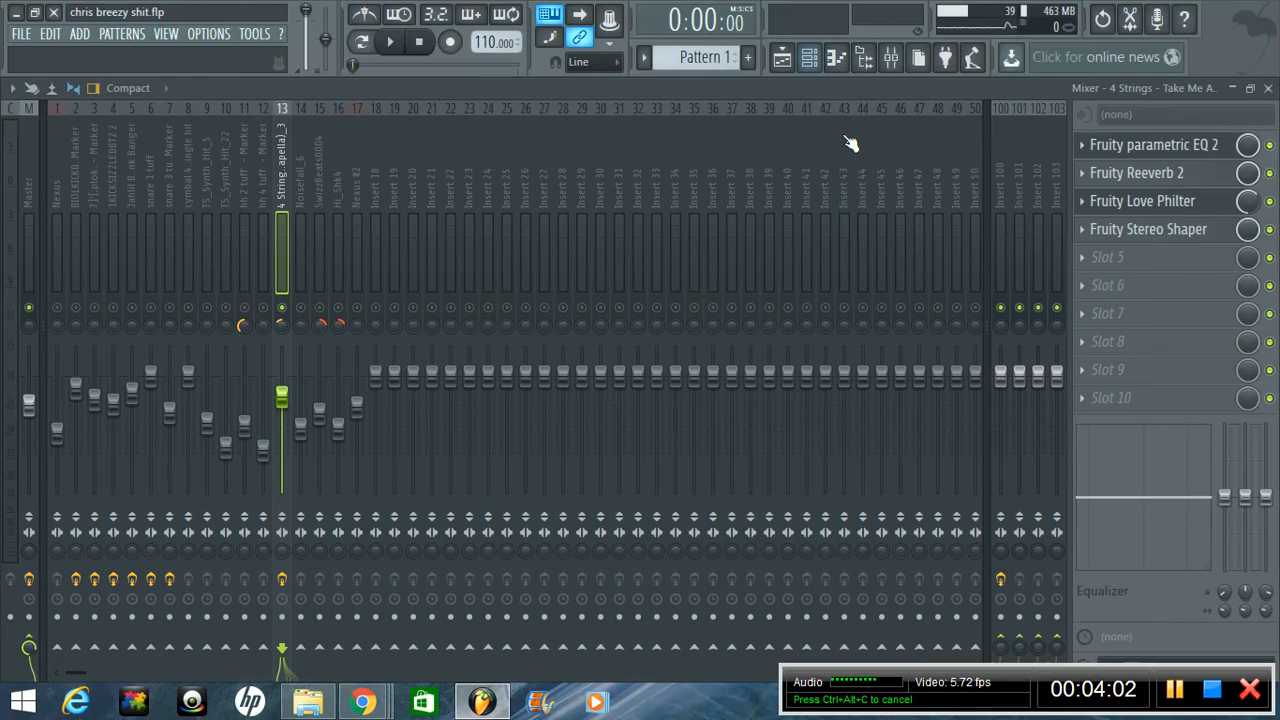
click(810, 58)
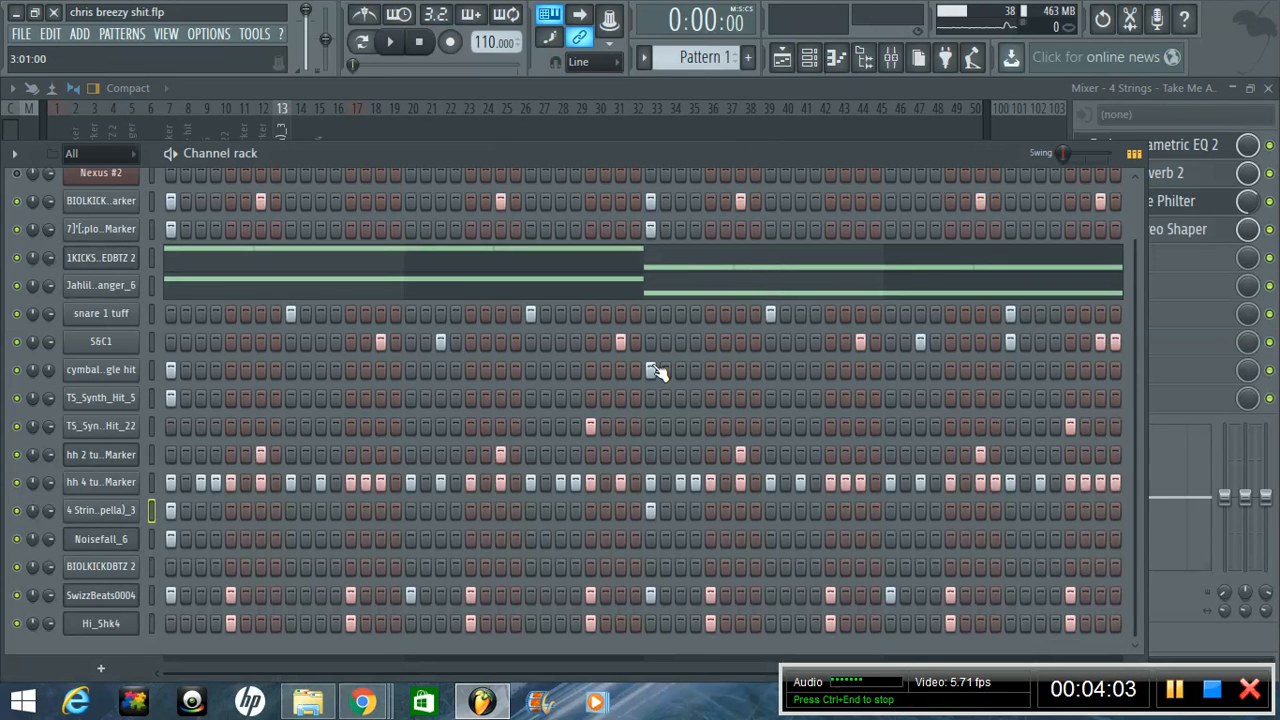
scroll(650, 372, up, 2)
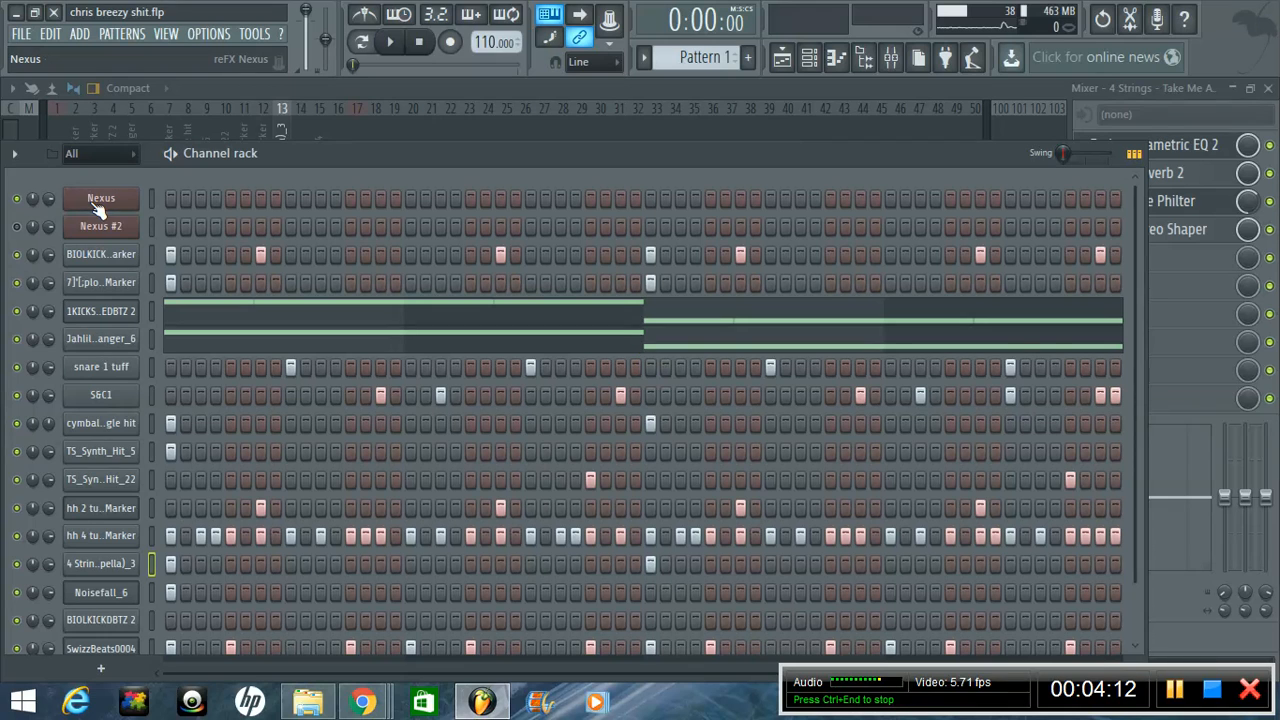
key(F9)
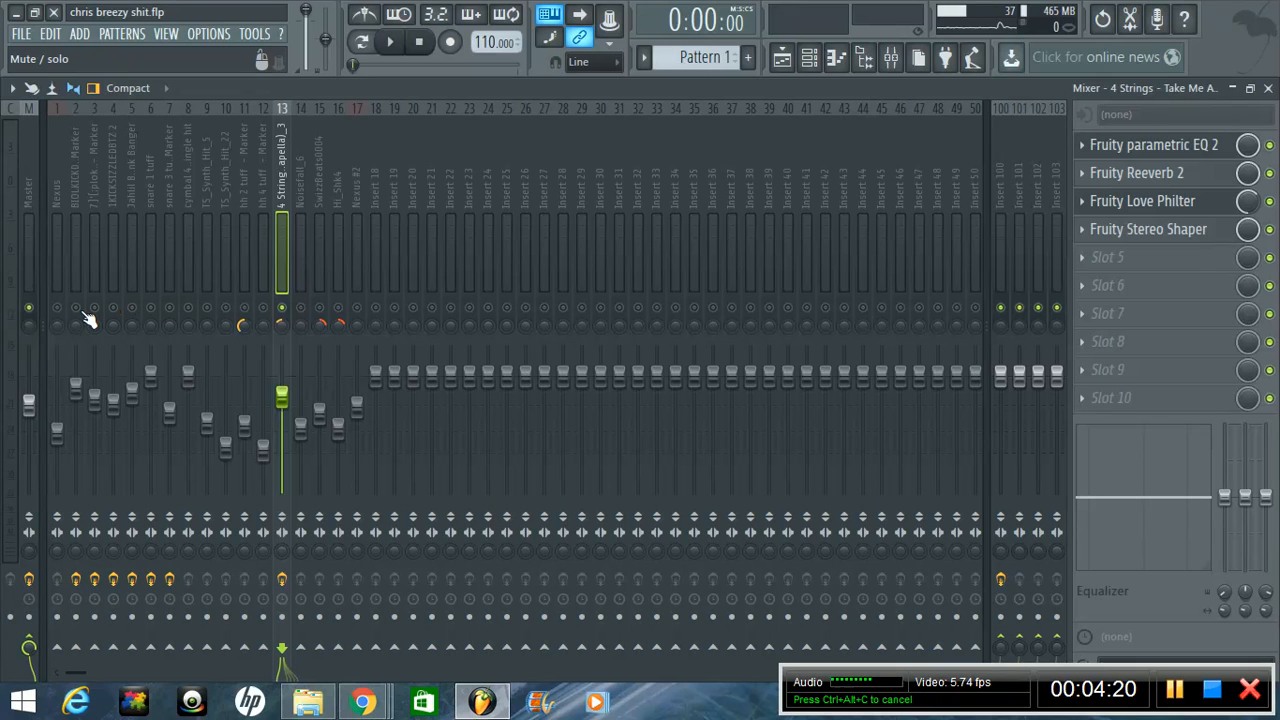
- Play Pattern 1, unmute the Nexus mixer track, and set its volume to about 43% (-14.8 dB)
key(space)
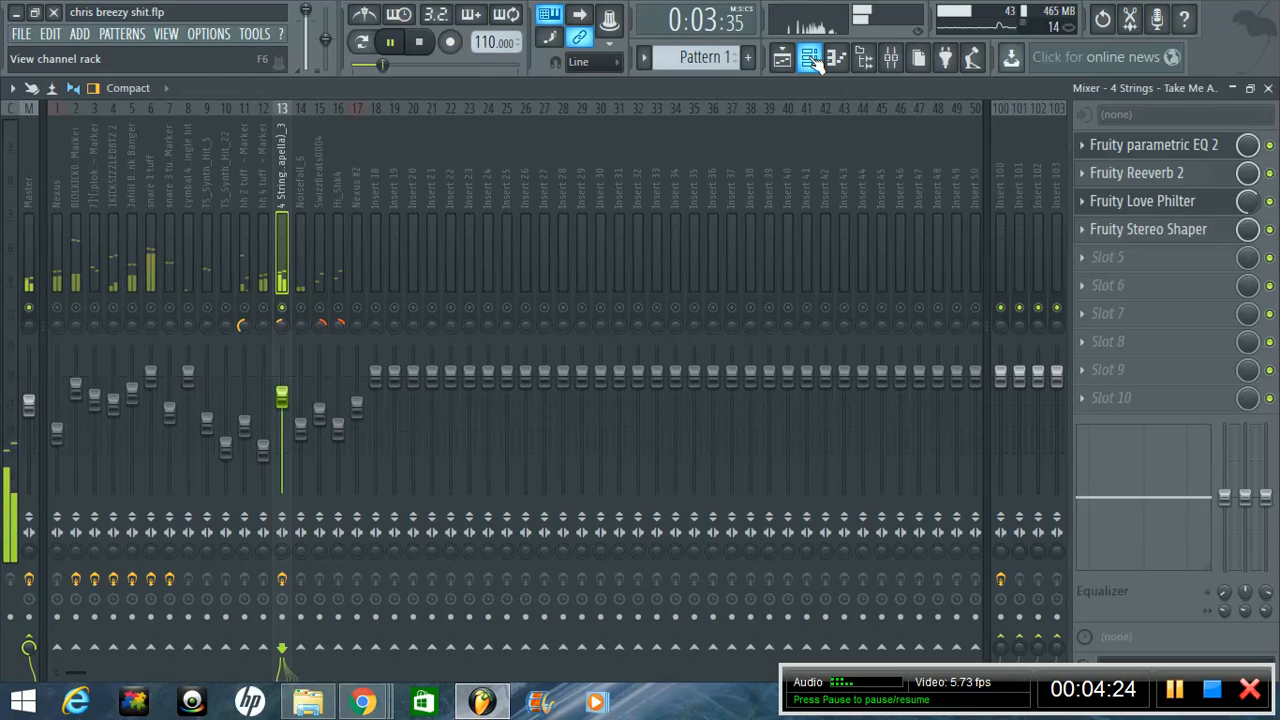
click(61, 322)
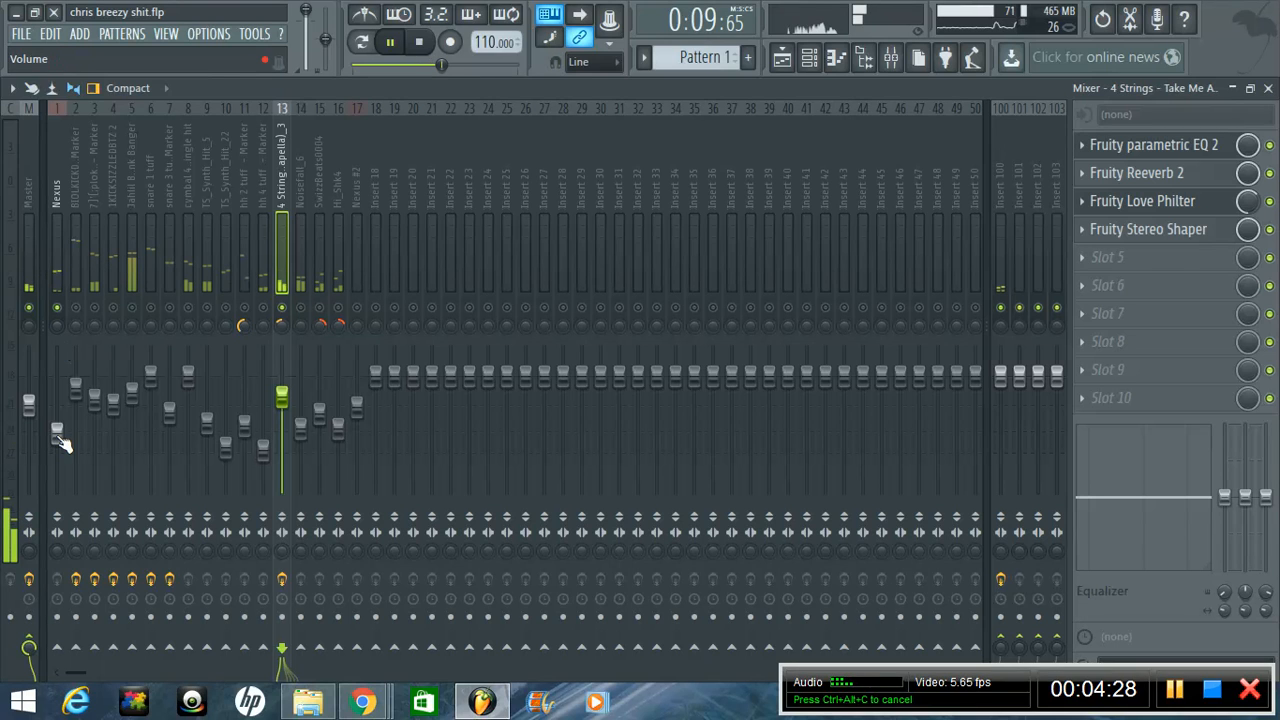
click(60, 443)
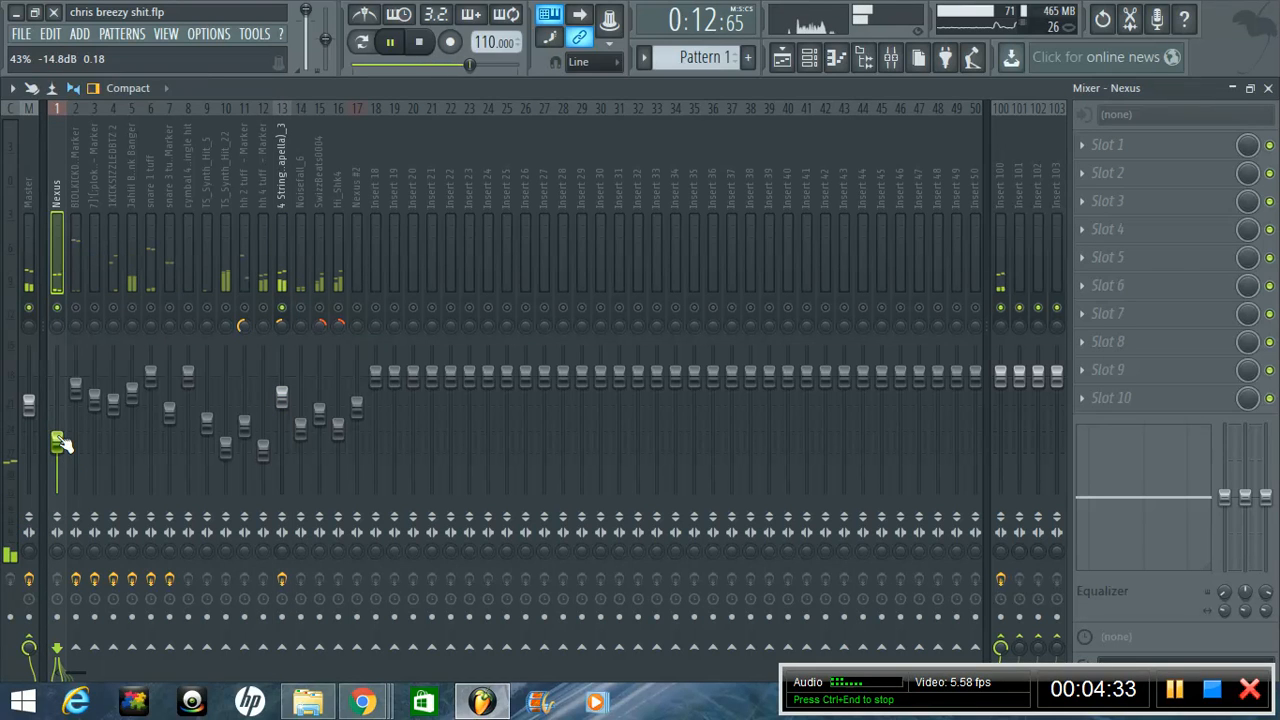
- Unmute the TS_Synth_Hit_5, TS_Synth_Hit_22, cymbal, hh 4 tuff, snare 1 tuff and snare 3 tuff mixer tracks during playback
click(208, 308)
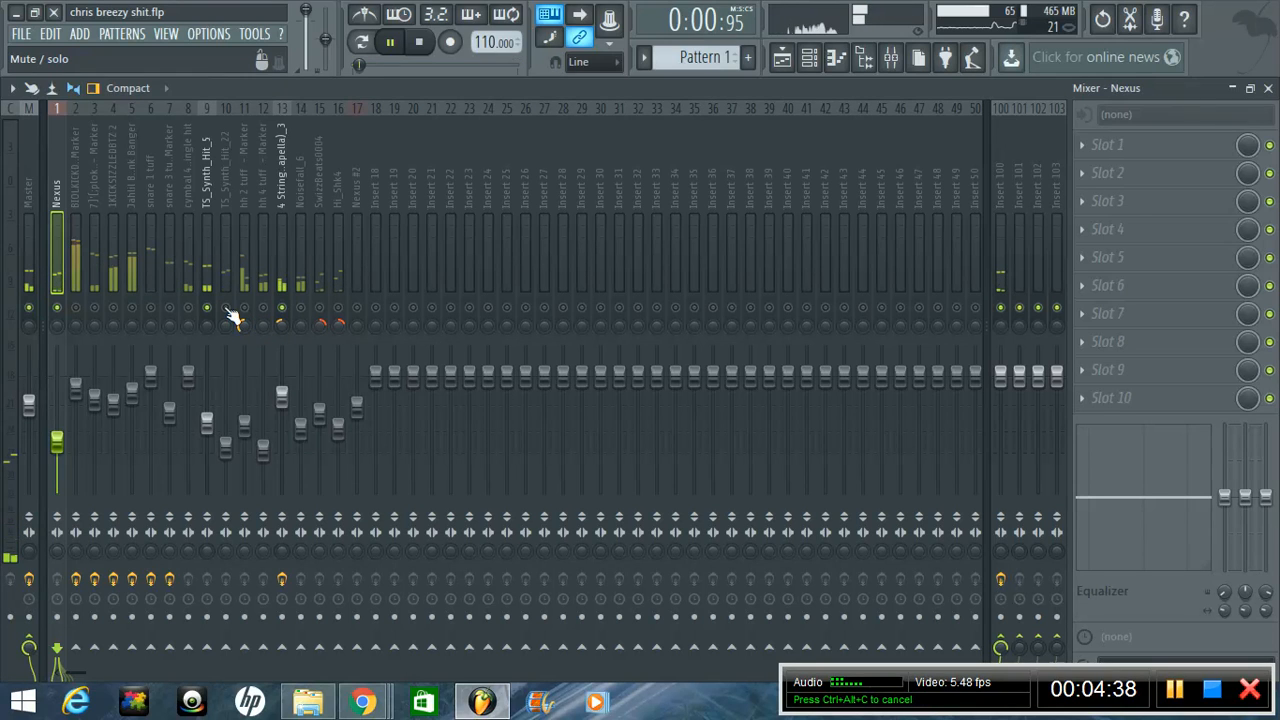
click(227, 308)
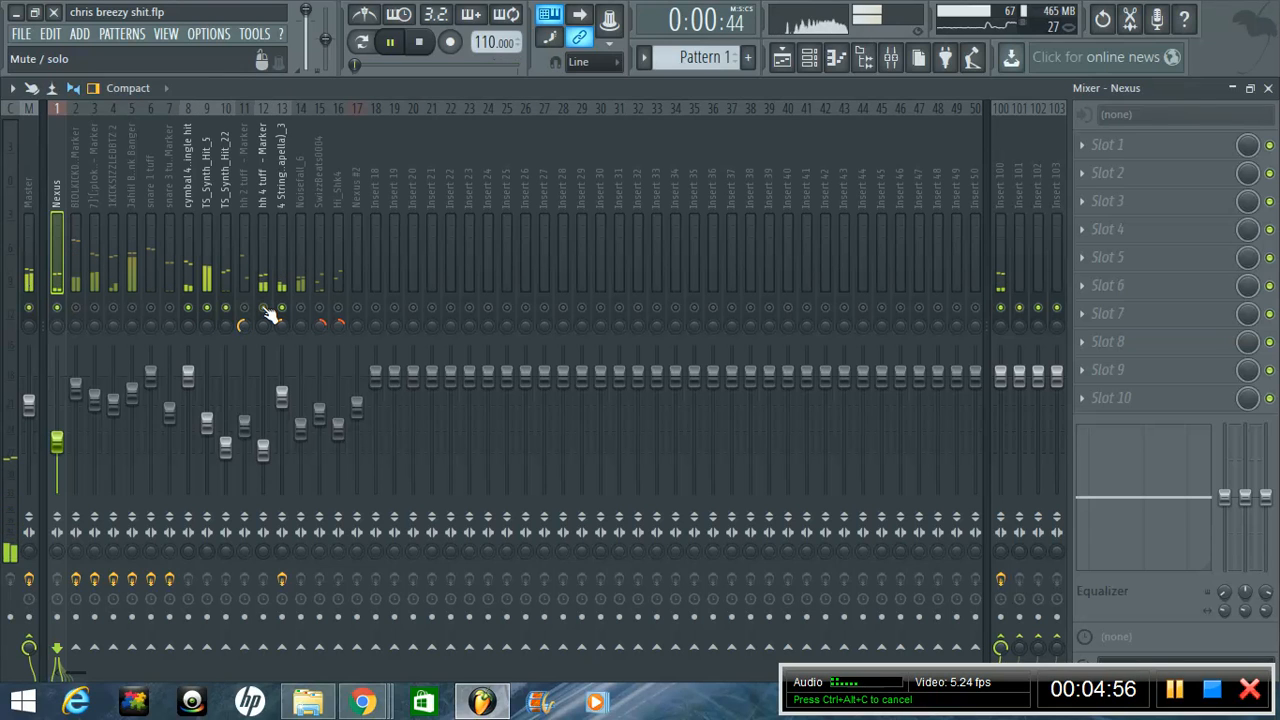
click(151, 308)
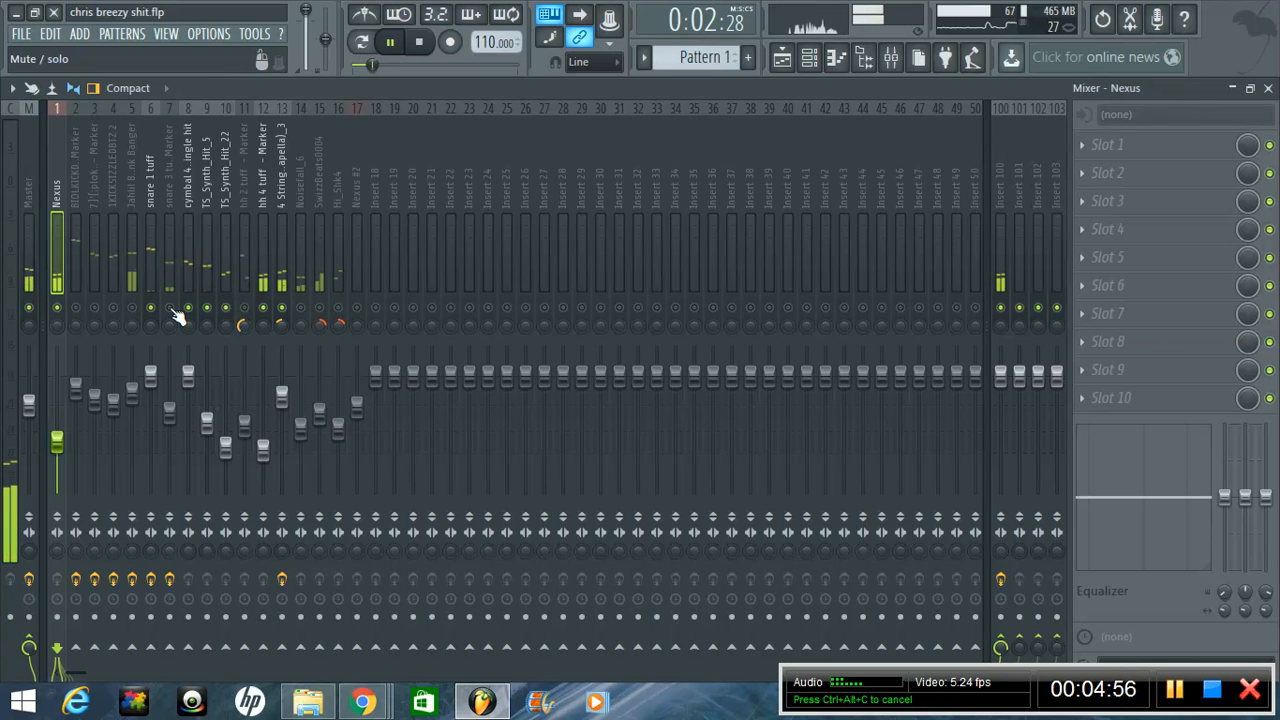
click(171, 309)
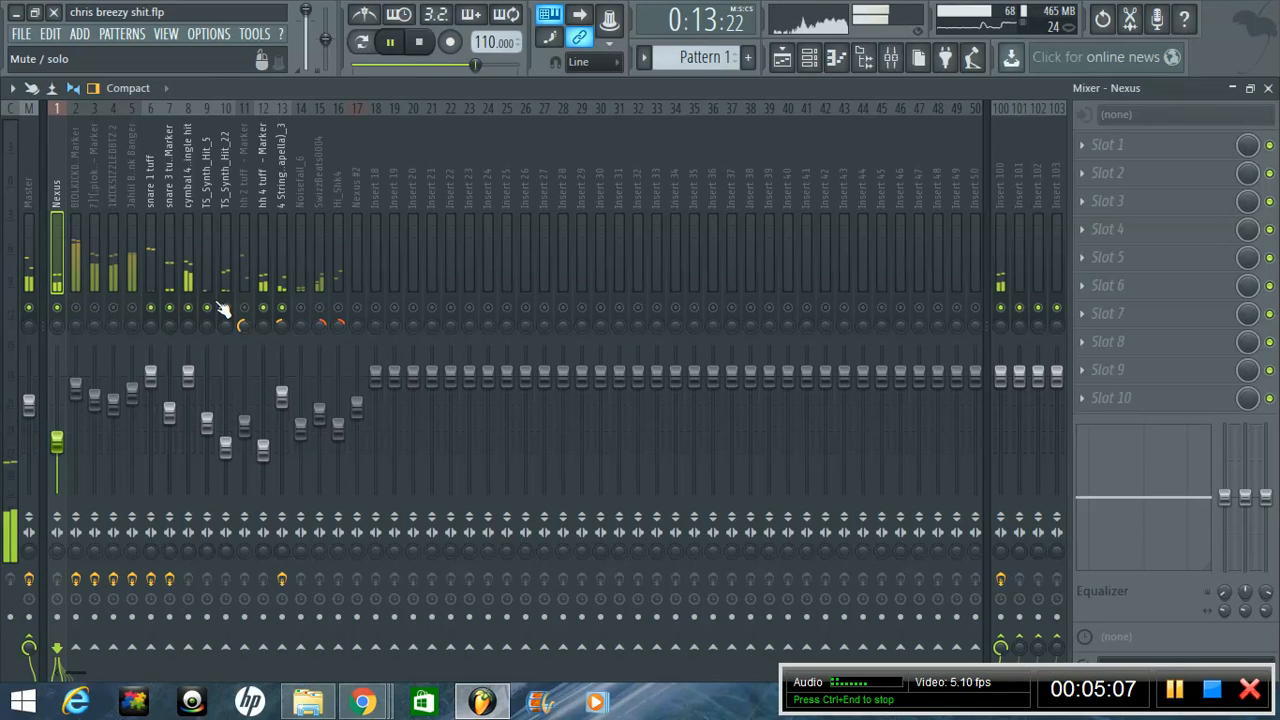
- Audition the Take Me Away acapella mixer track in solo, bring all mixer tracks back in, and stop playback
right_click(283, 308)
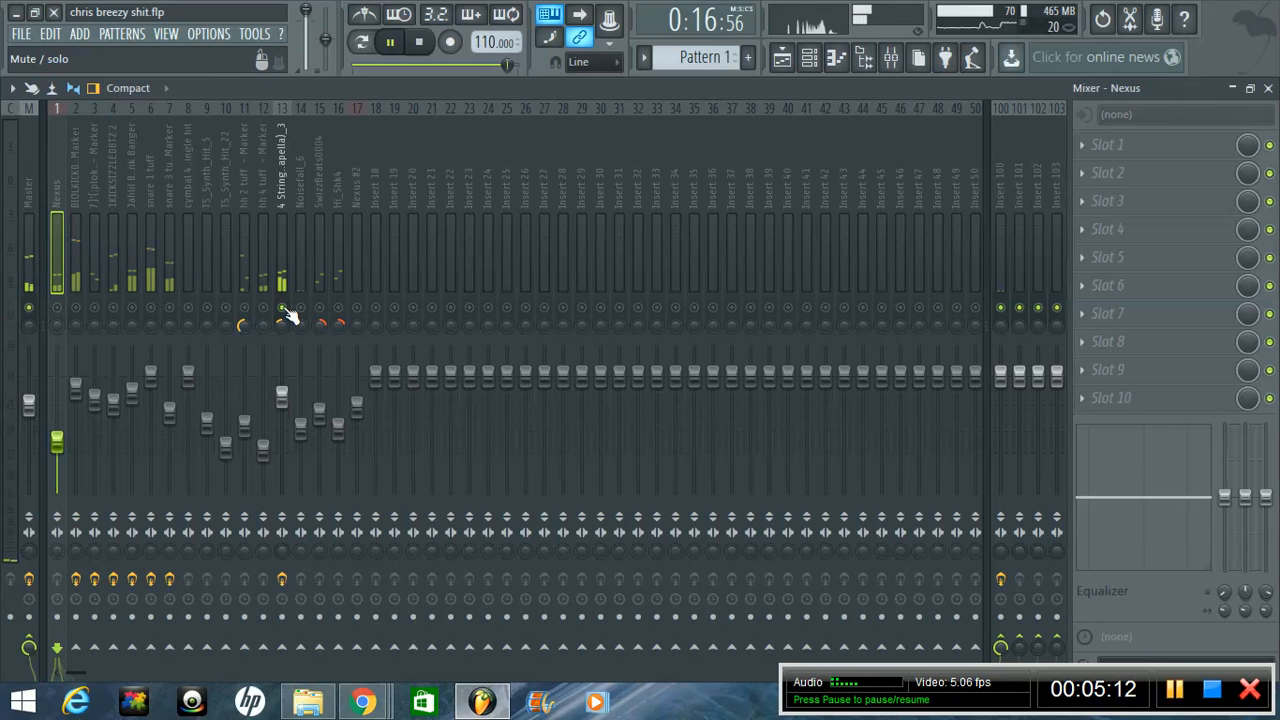
right_click(283, 308)
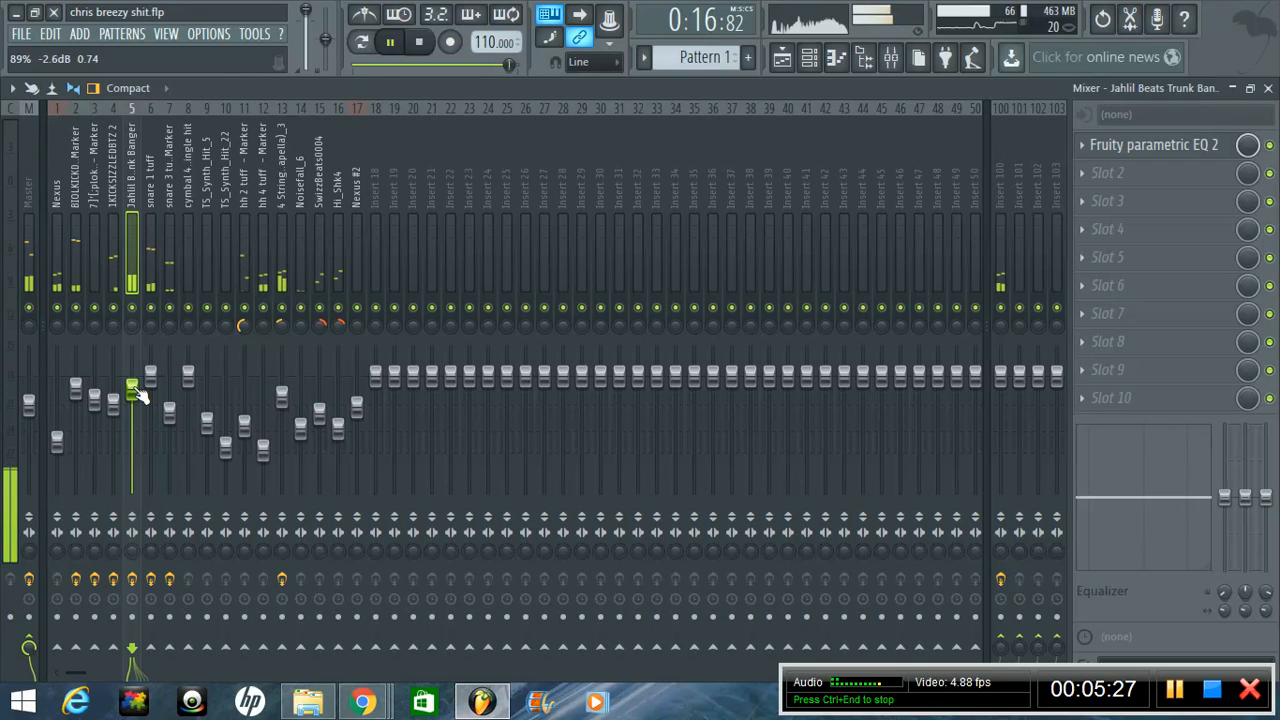
key(space)
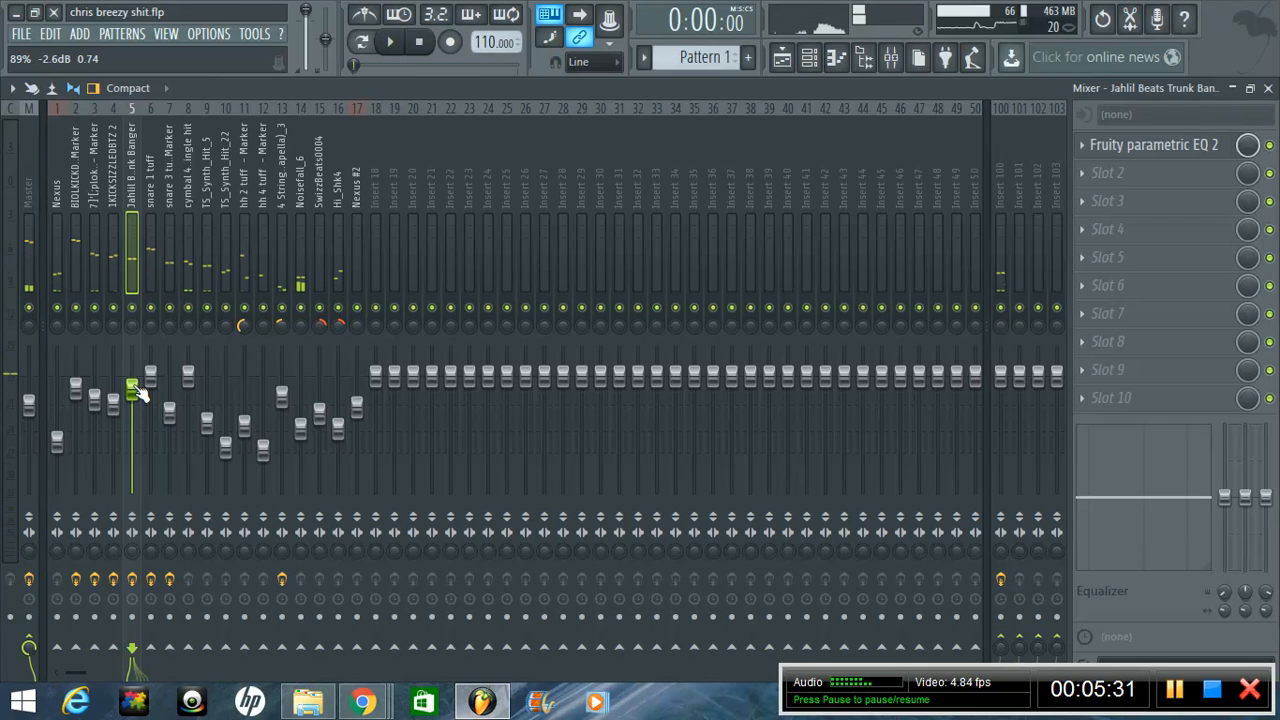
- Open the channel rack, reposition it so all channels are visible, and switch to Pattern 2
click(810, 58)
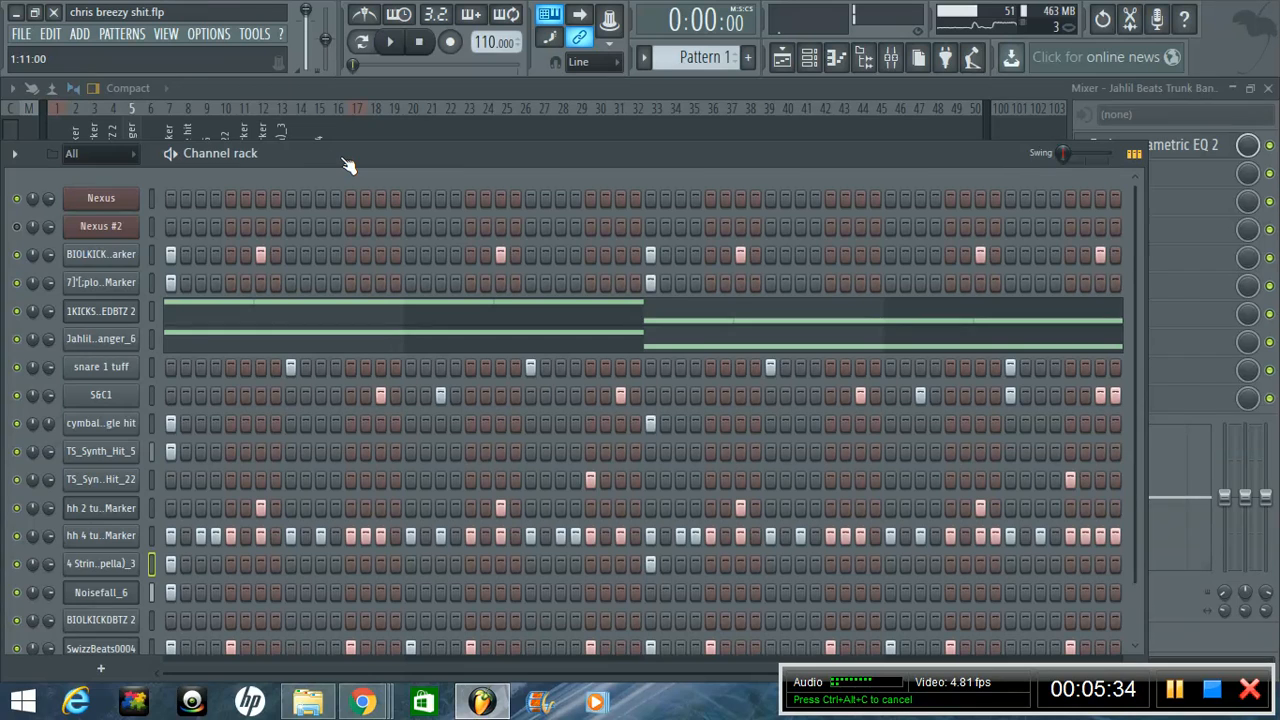
drag(347, 165, 399, 93)
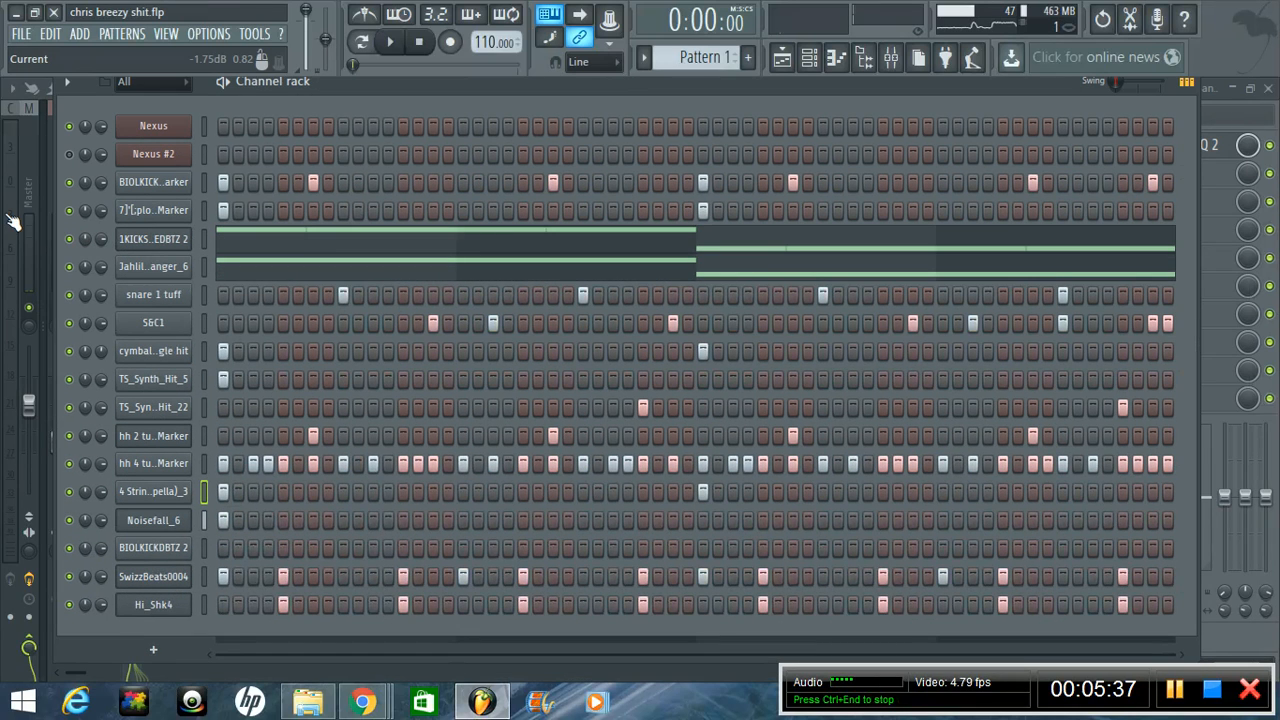
scroll(688, 60, down, 1)
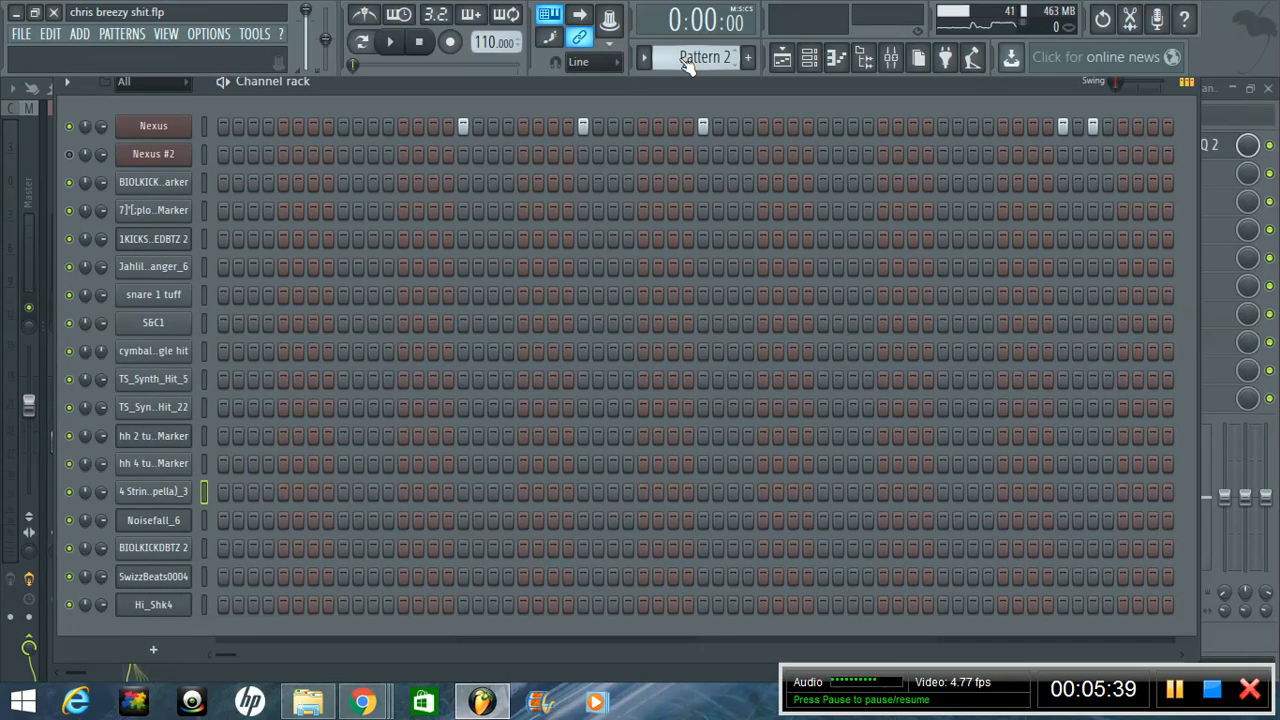
- Open the Nexus channel's melody in the piano roll
right_click(168, 130)
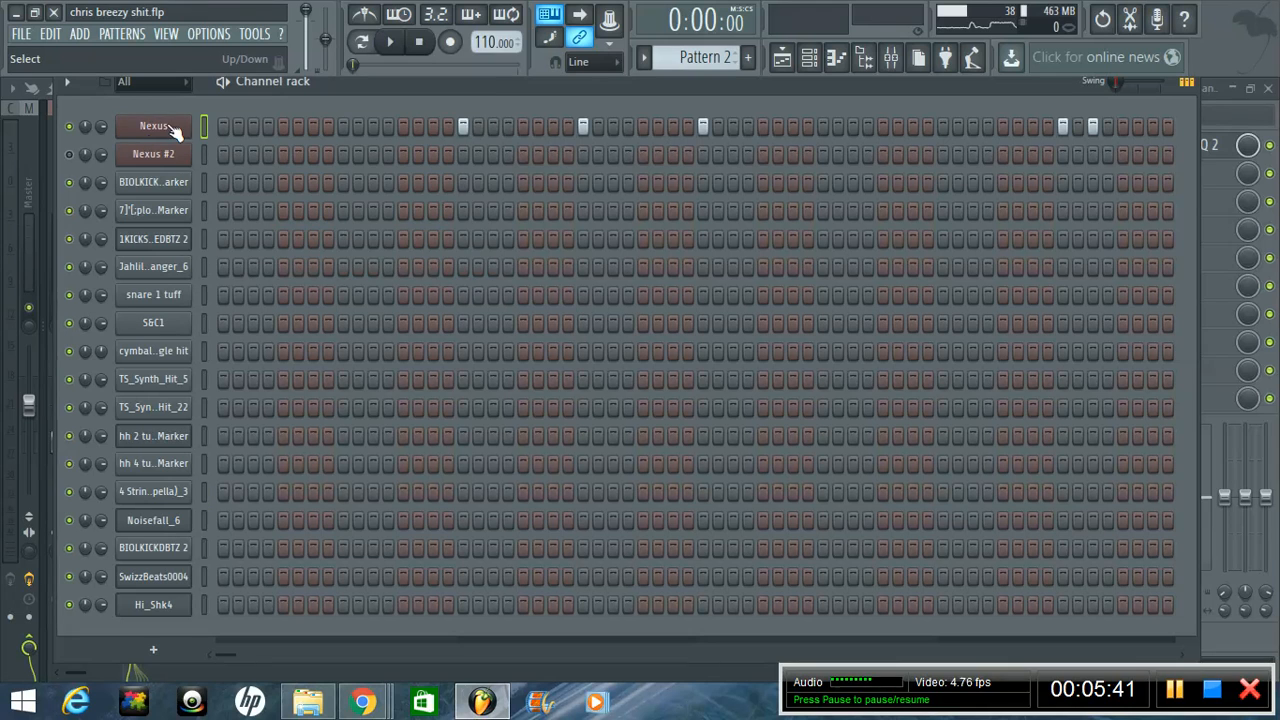
right_click(170, 131)
click(238, 134)
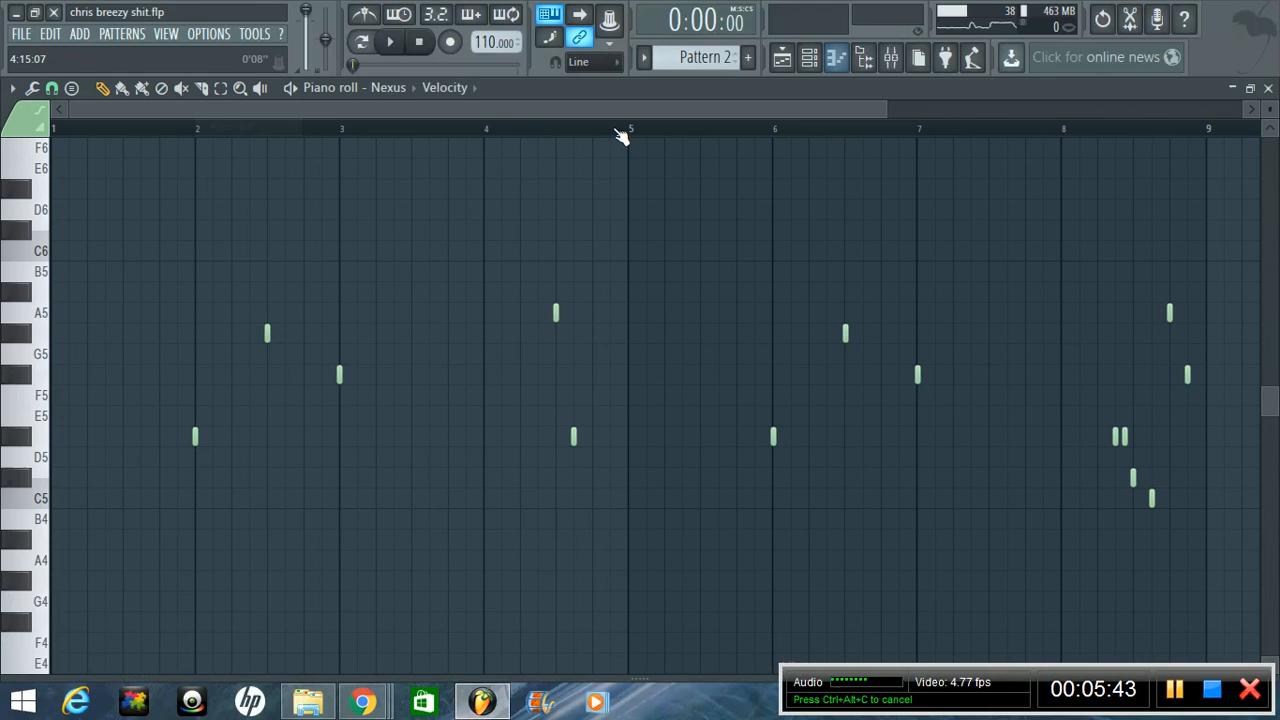
- Leave the piano roll, solo the Nexus channel, and check its club plug preset in the plugin window
click(832, 57)
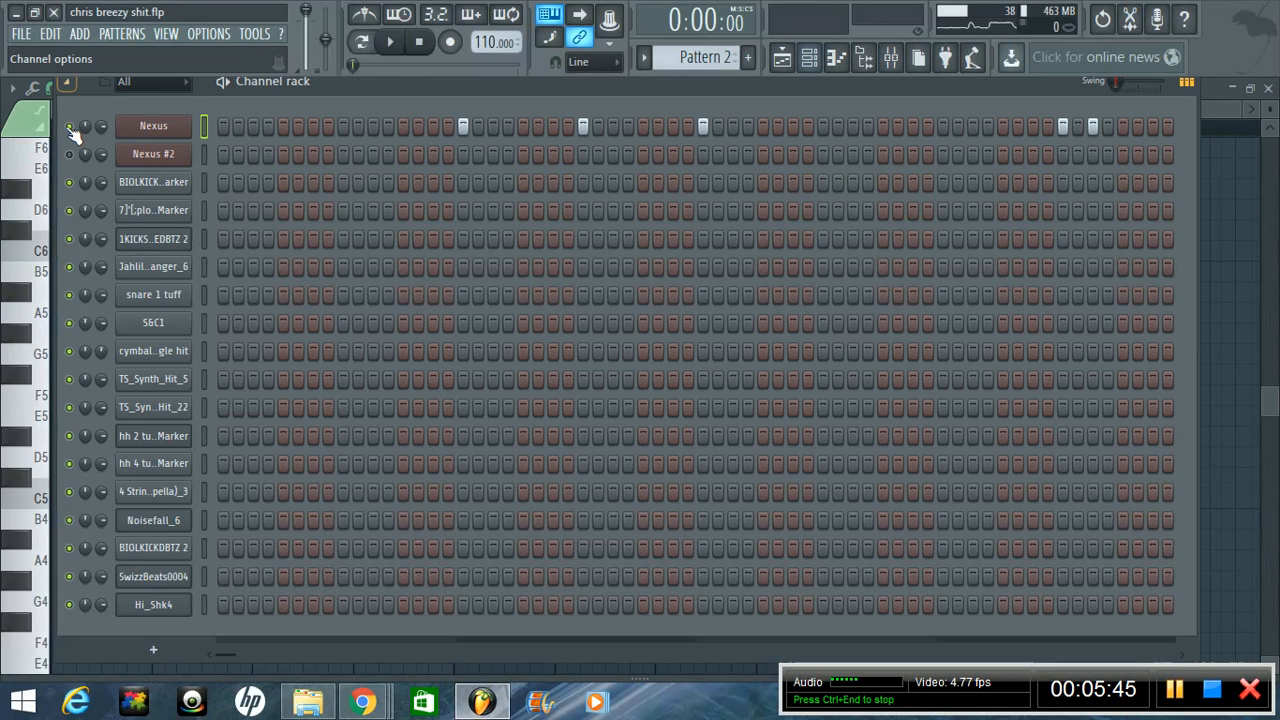
click(166, 127)
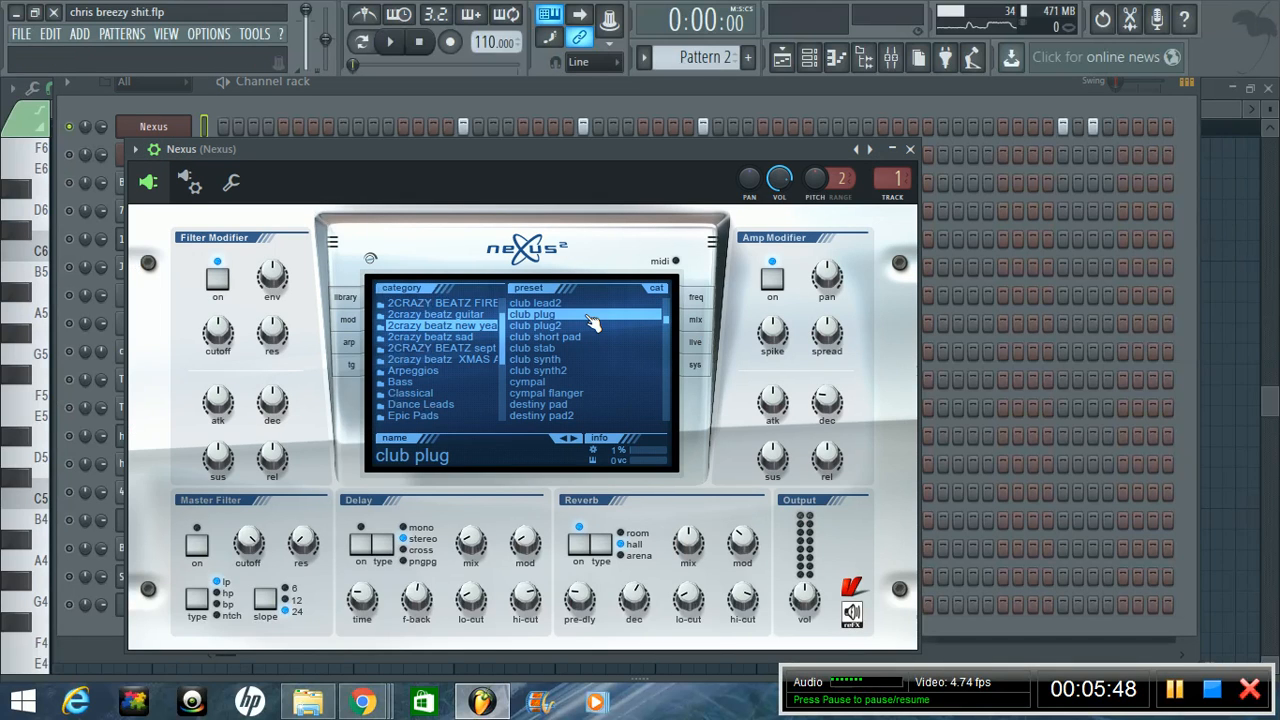
click(910, 150)
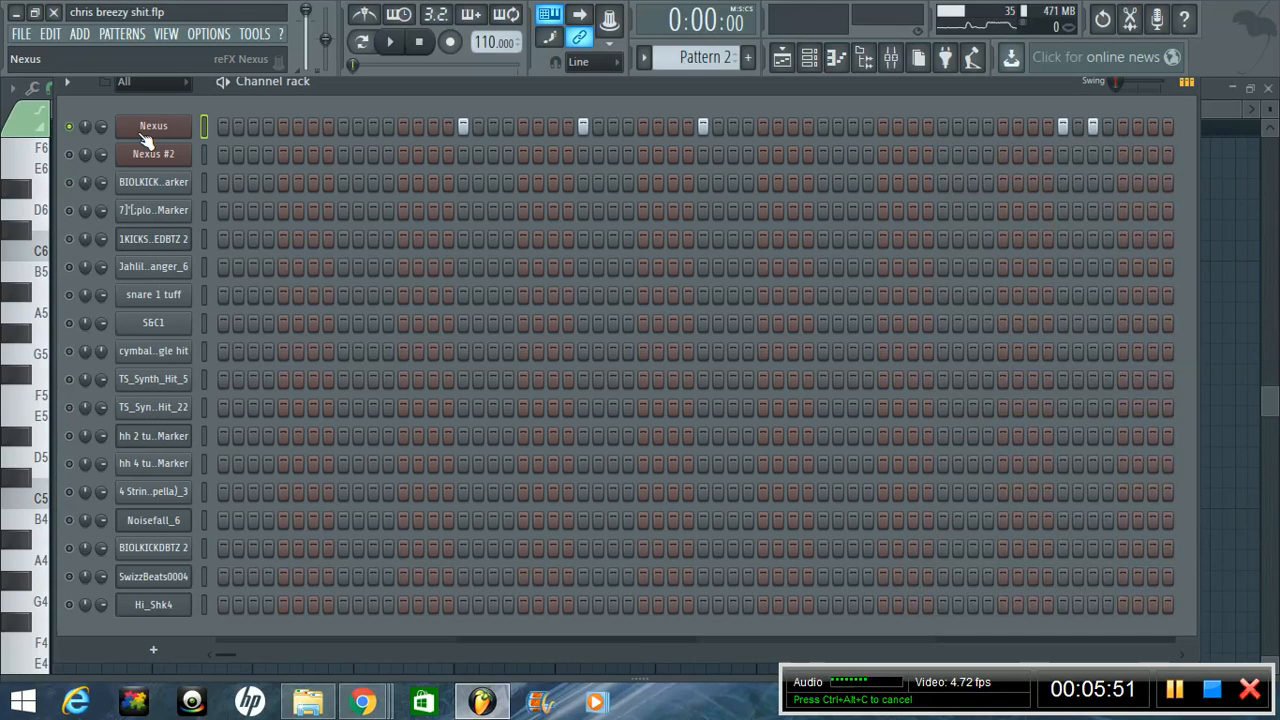
- Play the soloed Nexus melody of Pattern 2 in the piano roll, stop it, and return to the channel rack
right_click(188, 122)
click(836, 58)
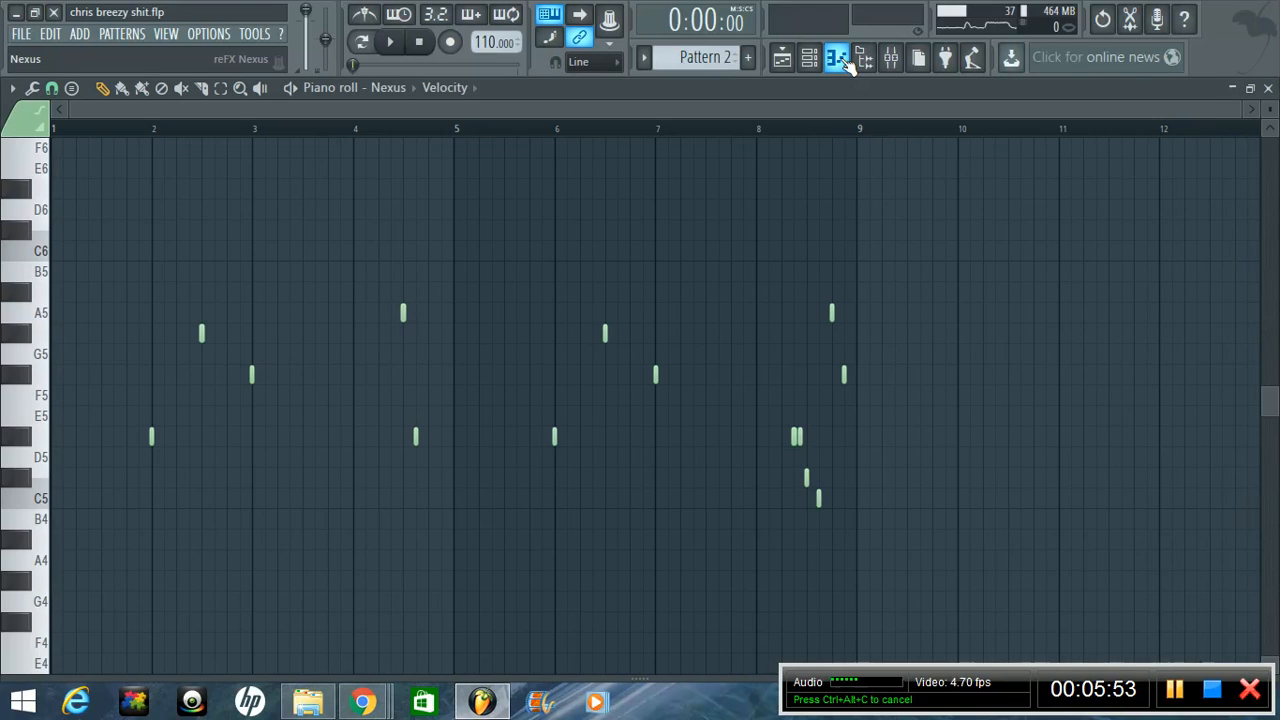
key(space)
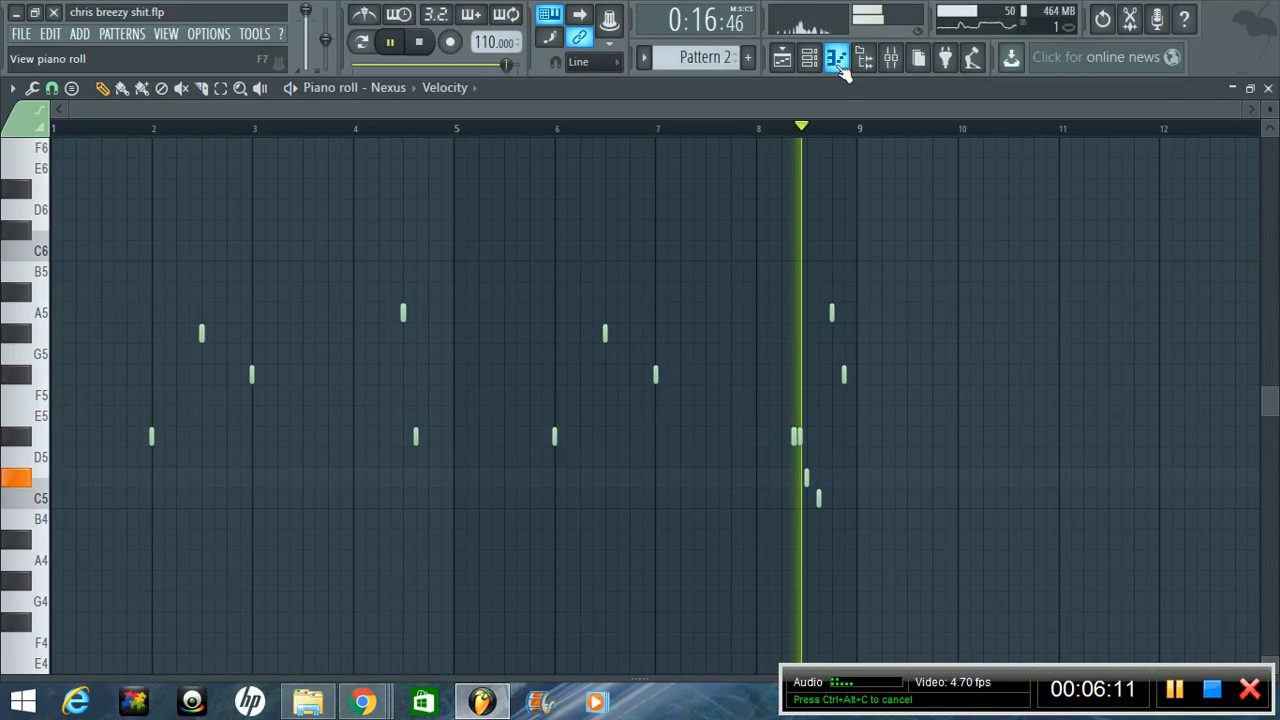
key(space)
key(F6)
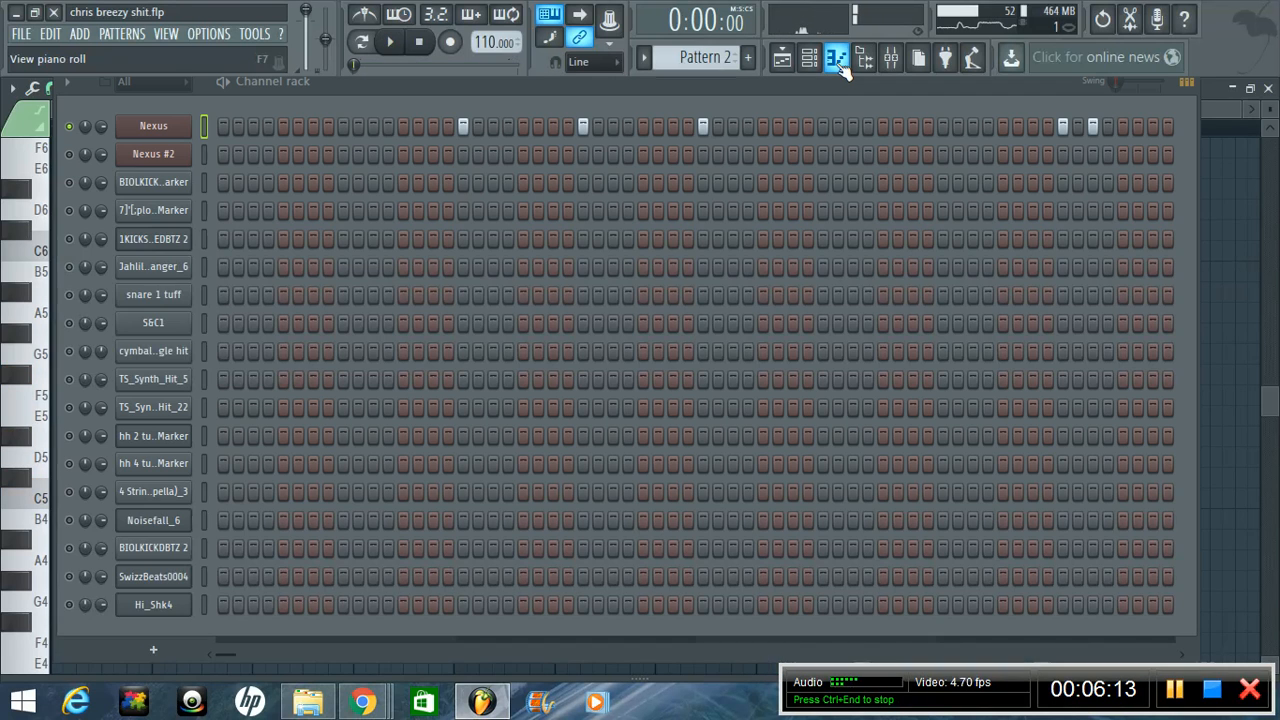
click(838, 60)
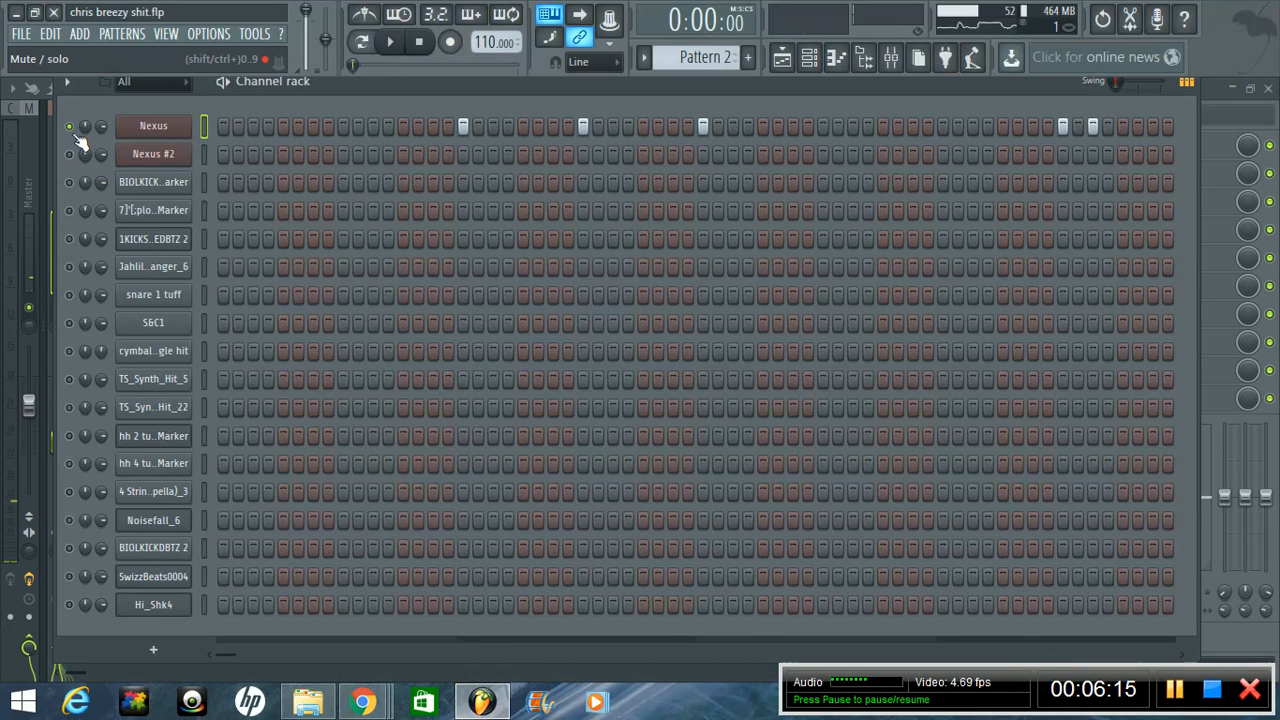
- Switch to Pattern 1 and audition the BIOLKICK channel in solo
scroll(683, 70, up, 1)
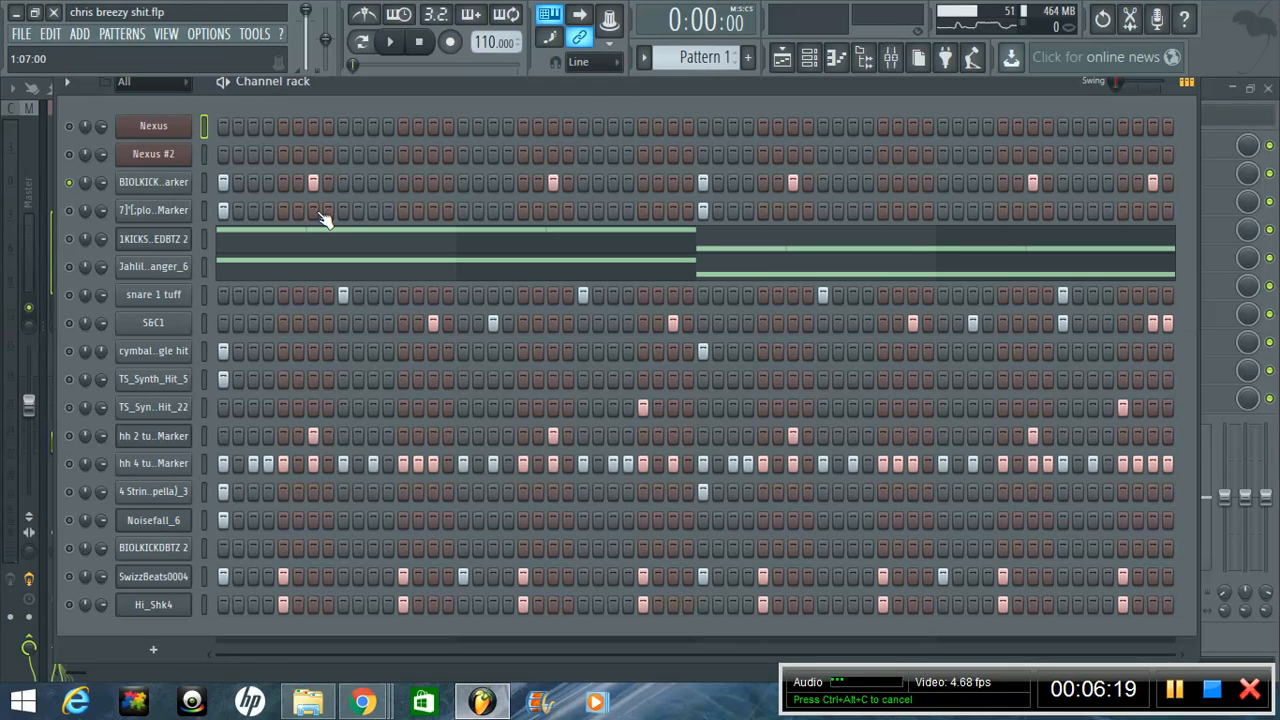
key(space)
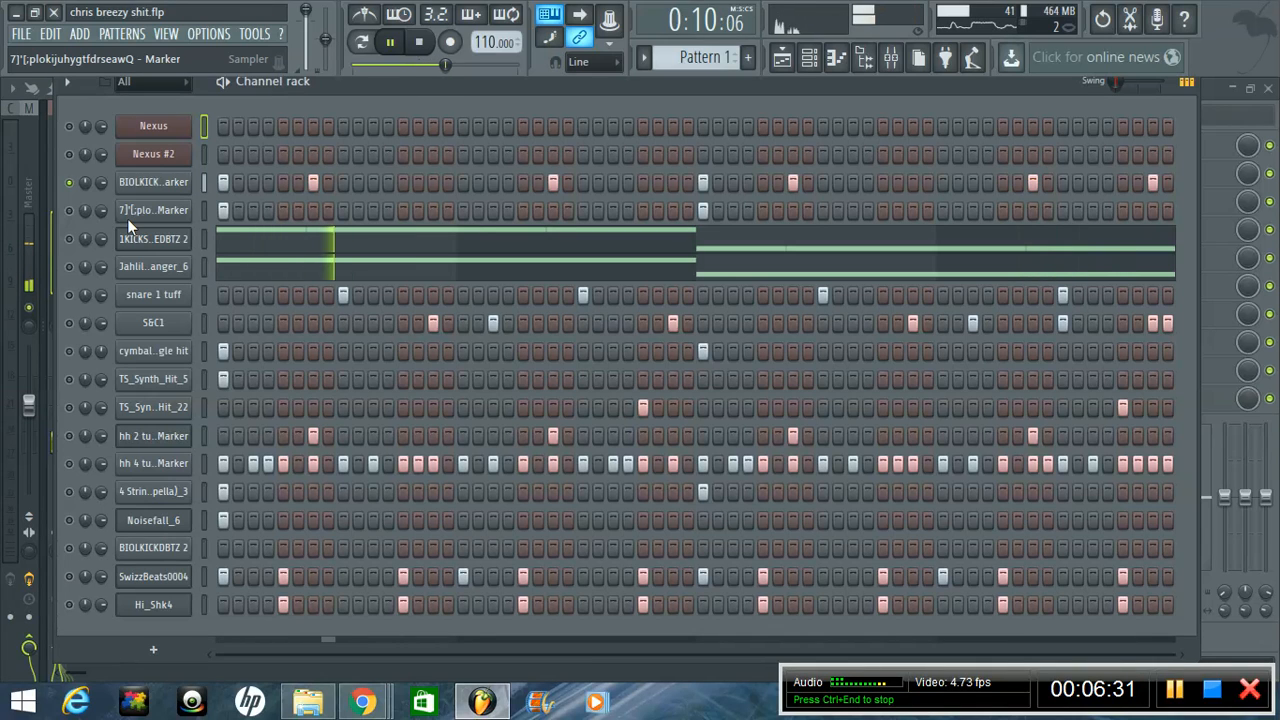
key(space)
- Audition the 7]'[.plo…Marker channel layered with BIOLKICK, and the 1KICKSIZZLEDBTZ 2 channel in solo
ctrl+click(69, 210)
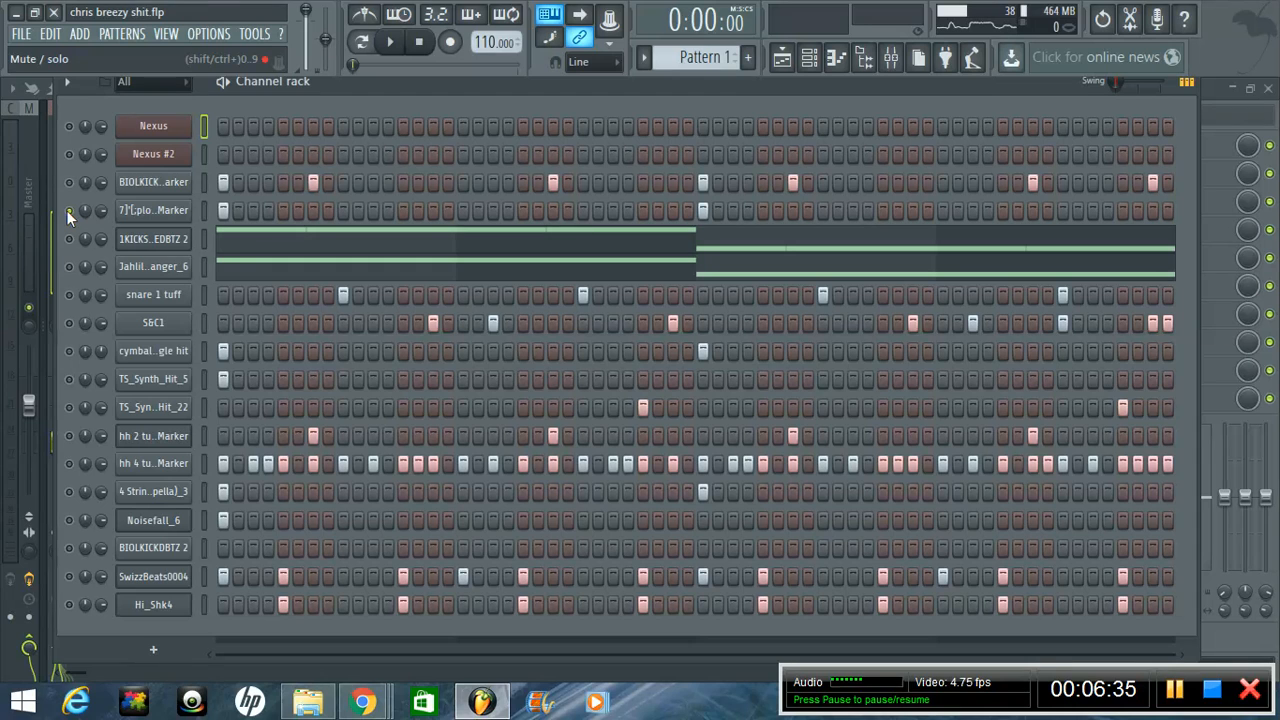
key(space)
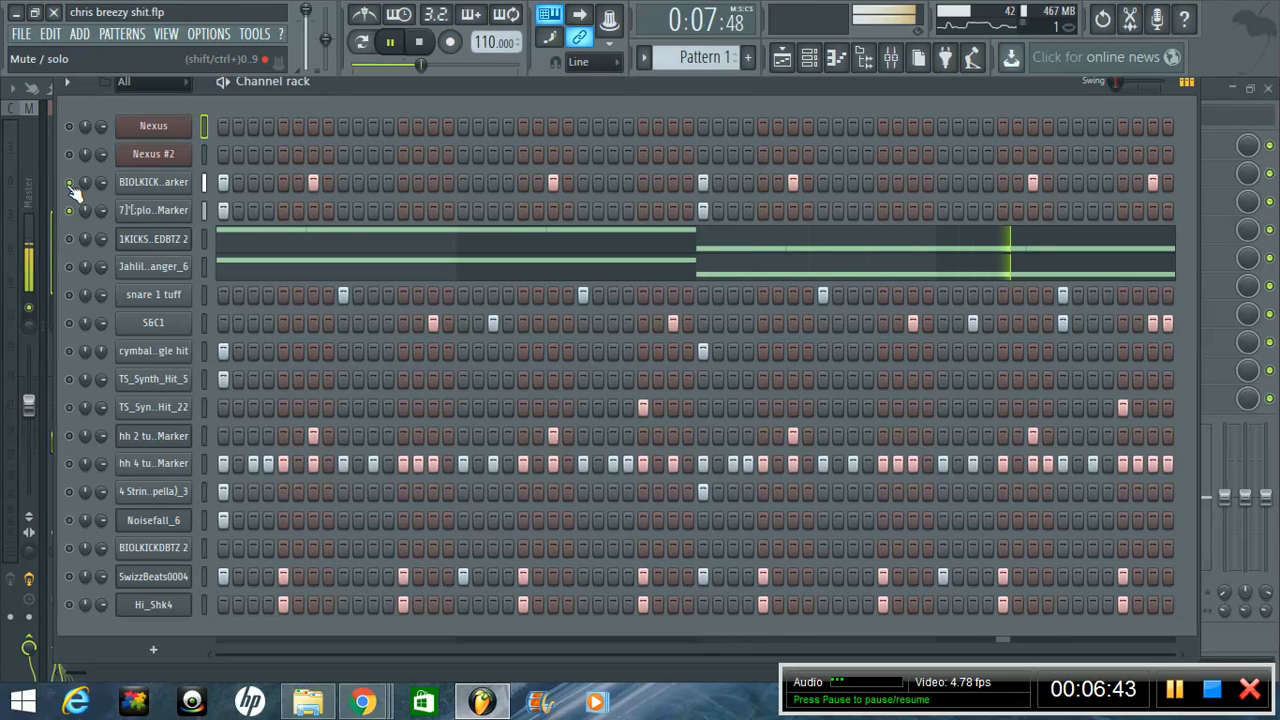
key(space)
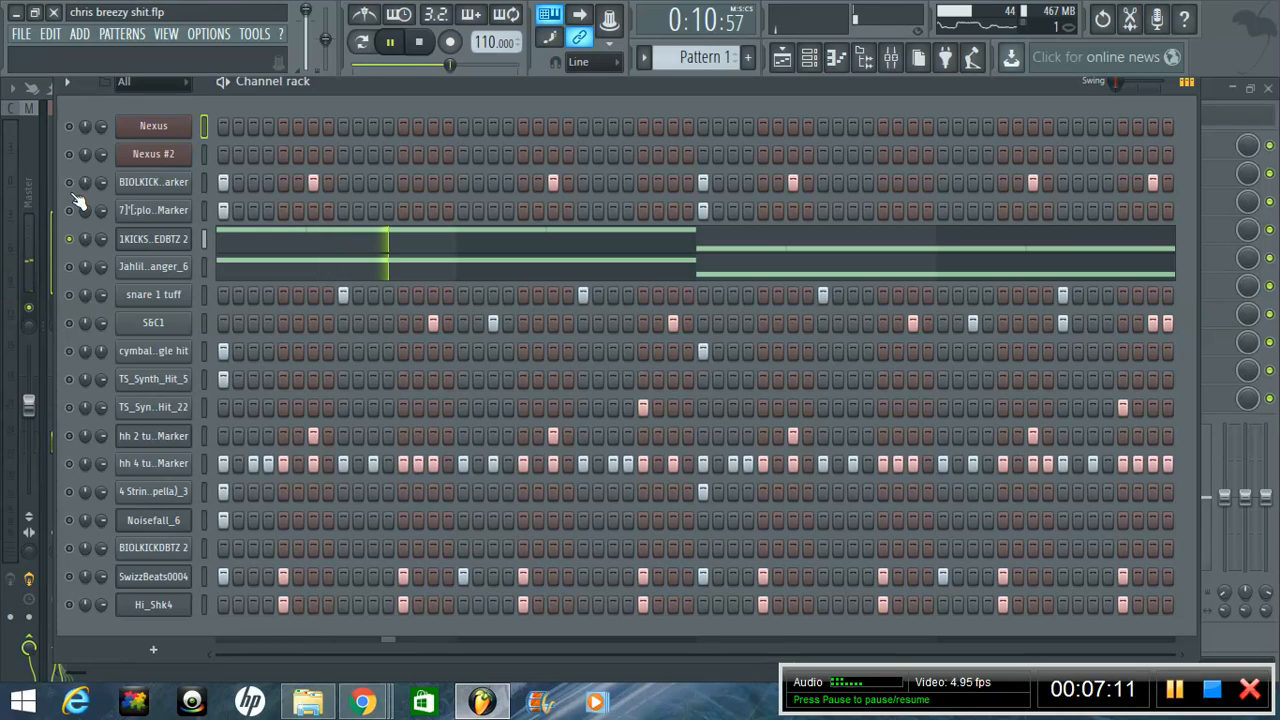
key(space)
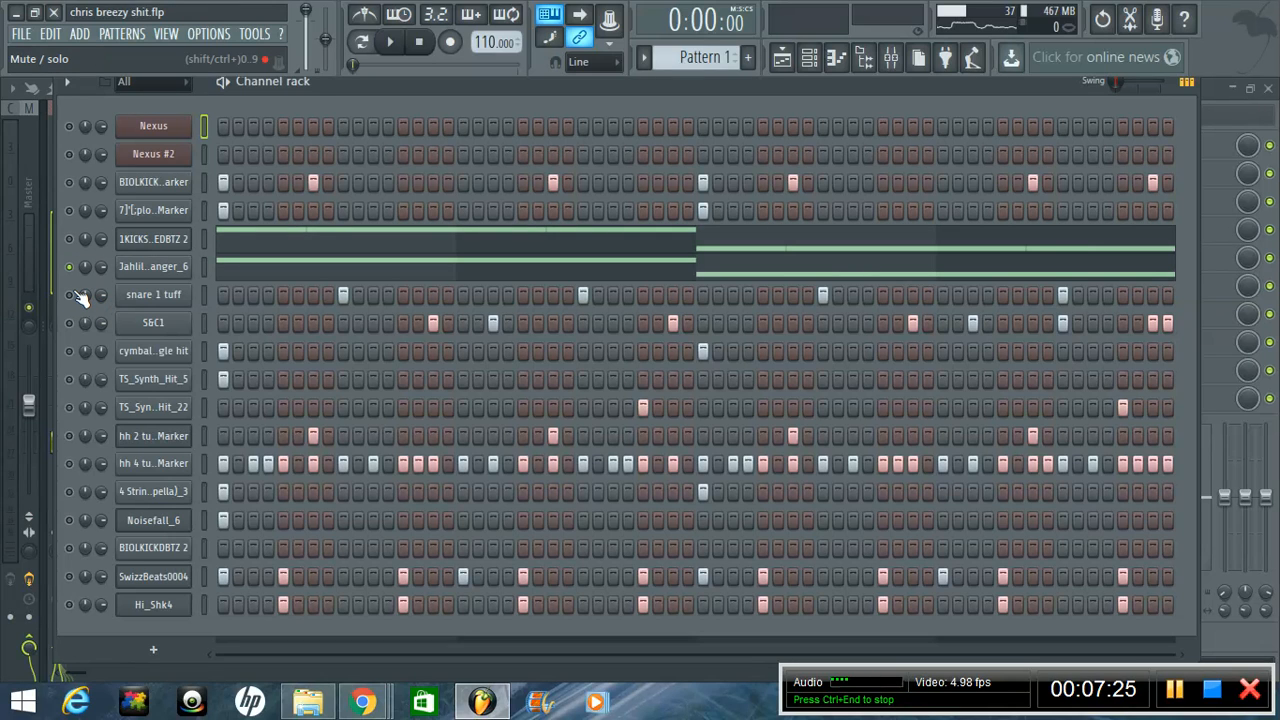
- Play the soloed Jahlil Beats Trunk Banger_6 channel, view its notes in the piano roll, and return to the channel rack
key(space)
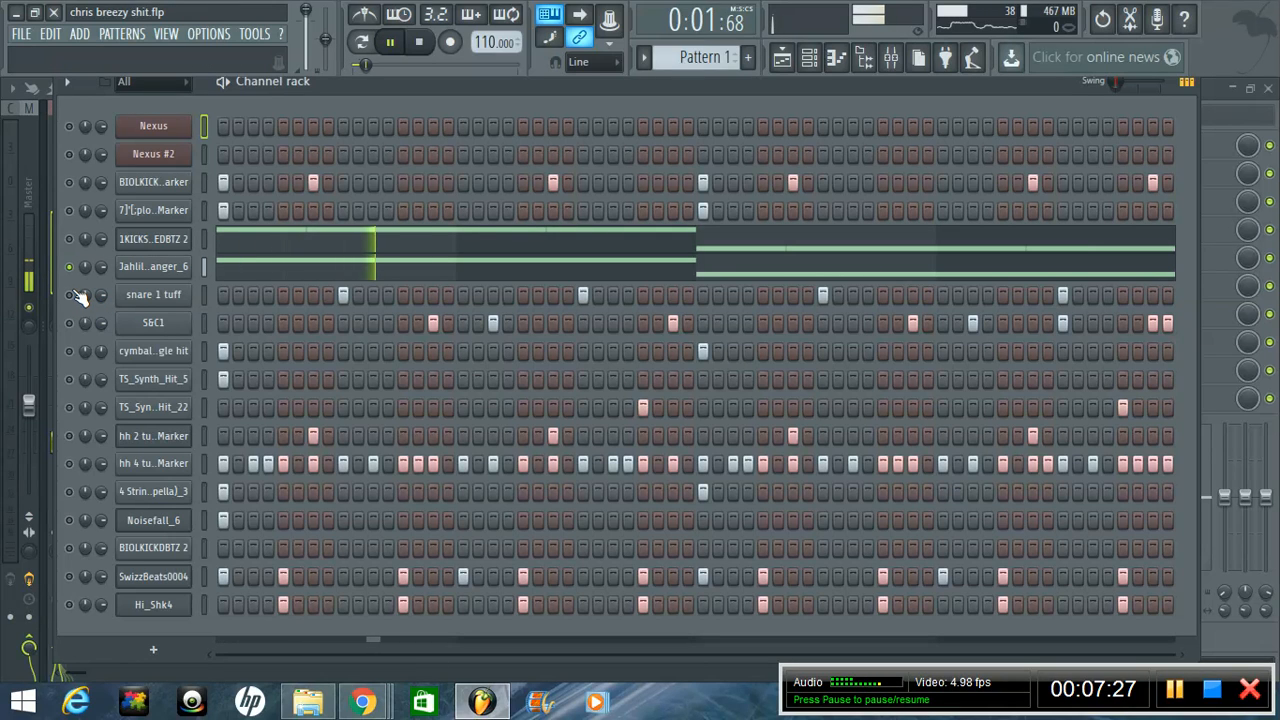
click(567, 276)
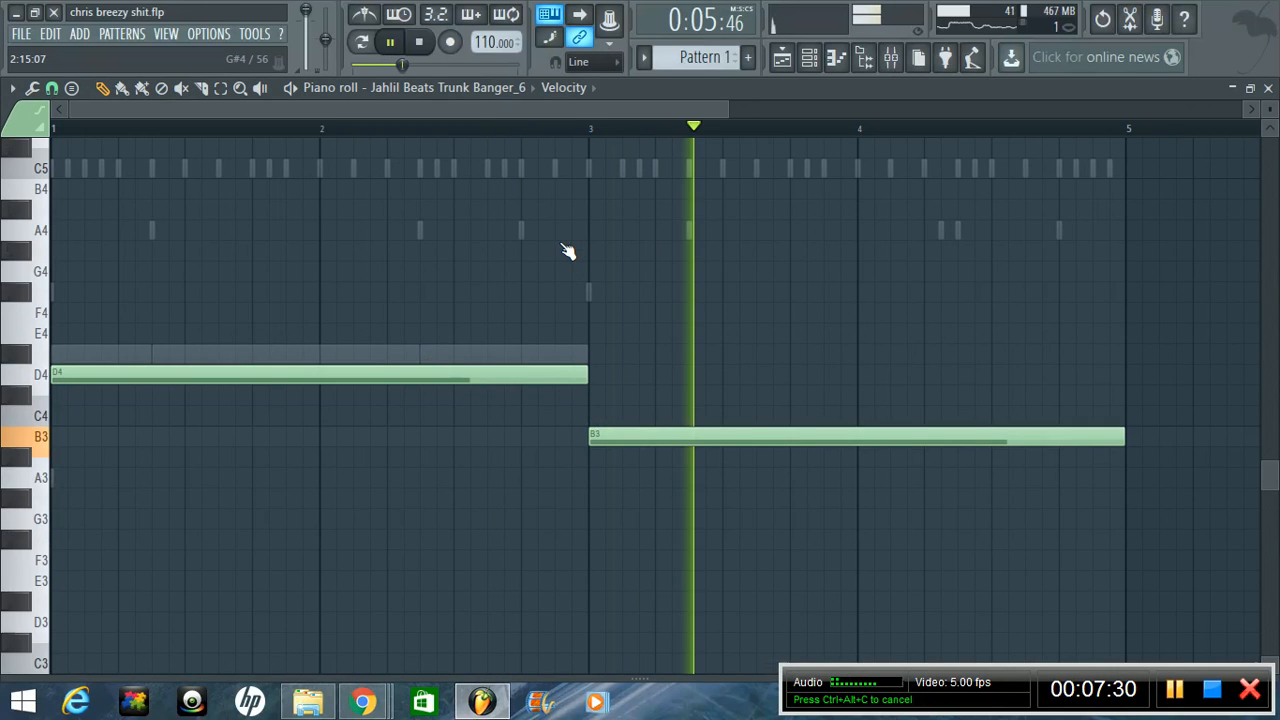
click(836, 57)
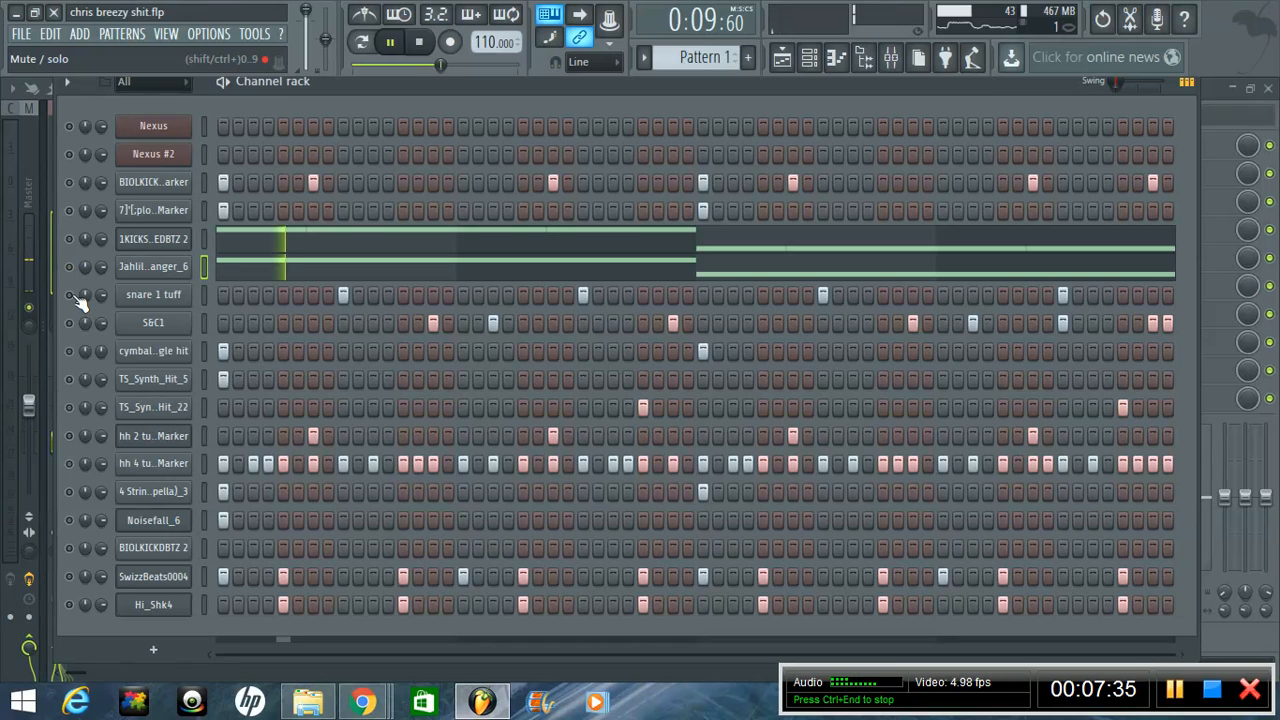
- Unmute the snare, S&C1, cymbal, TS_Synth_Hit and hh 2 tuff channels while auditioning Pattern 1, and raise the cymbal channel's volume
key(space)
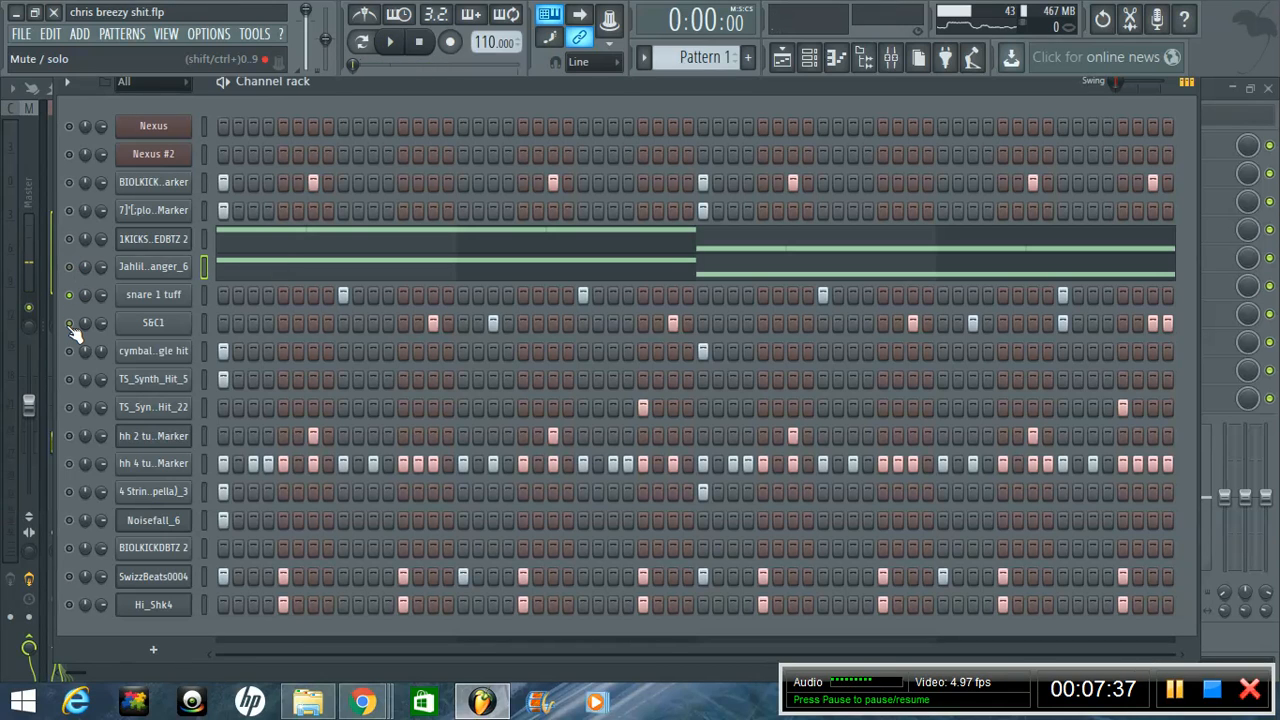
key(space)
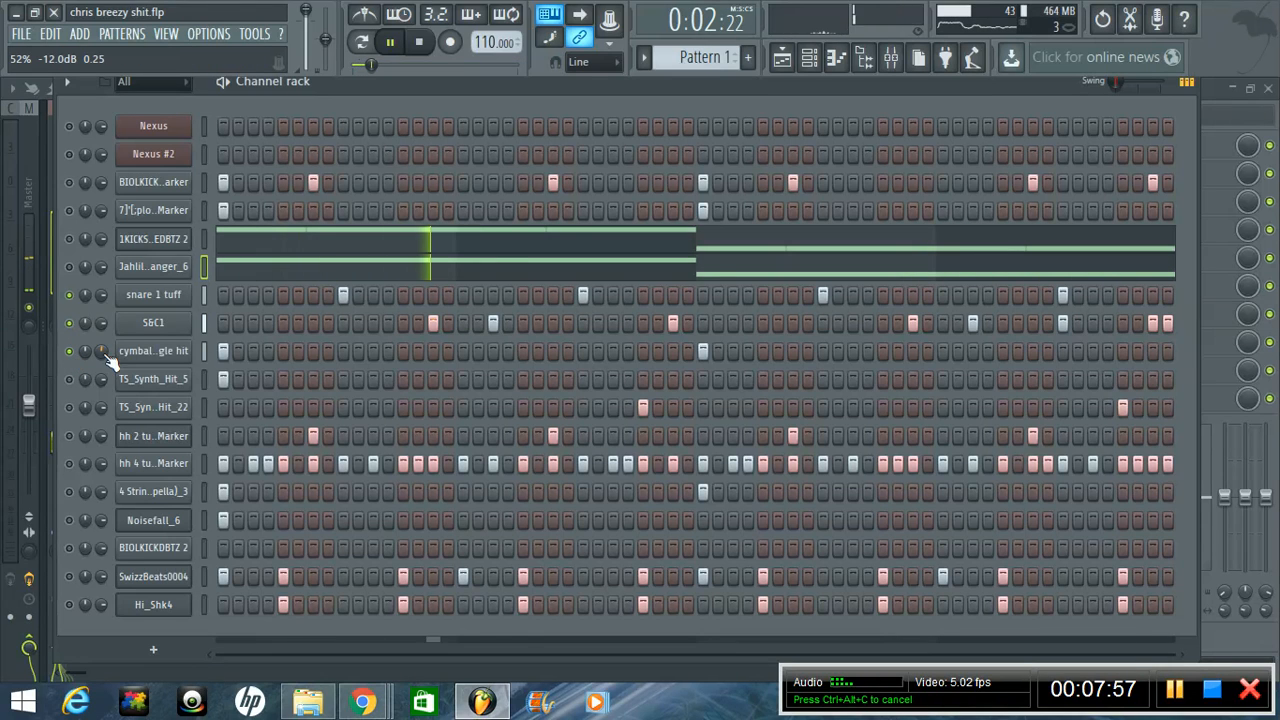
drag(108, 358, 112, 336)
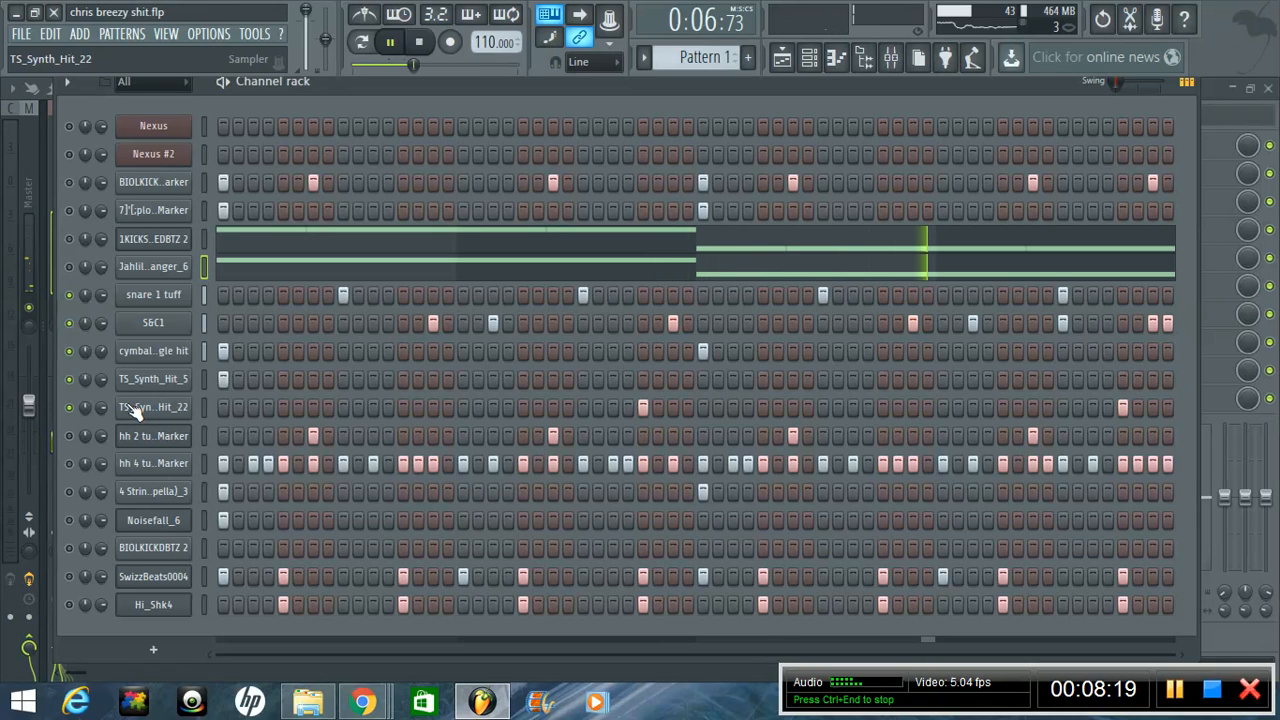
click(72, 436)
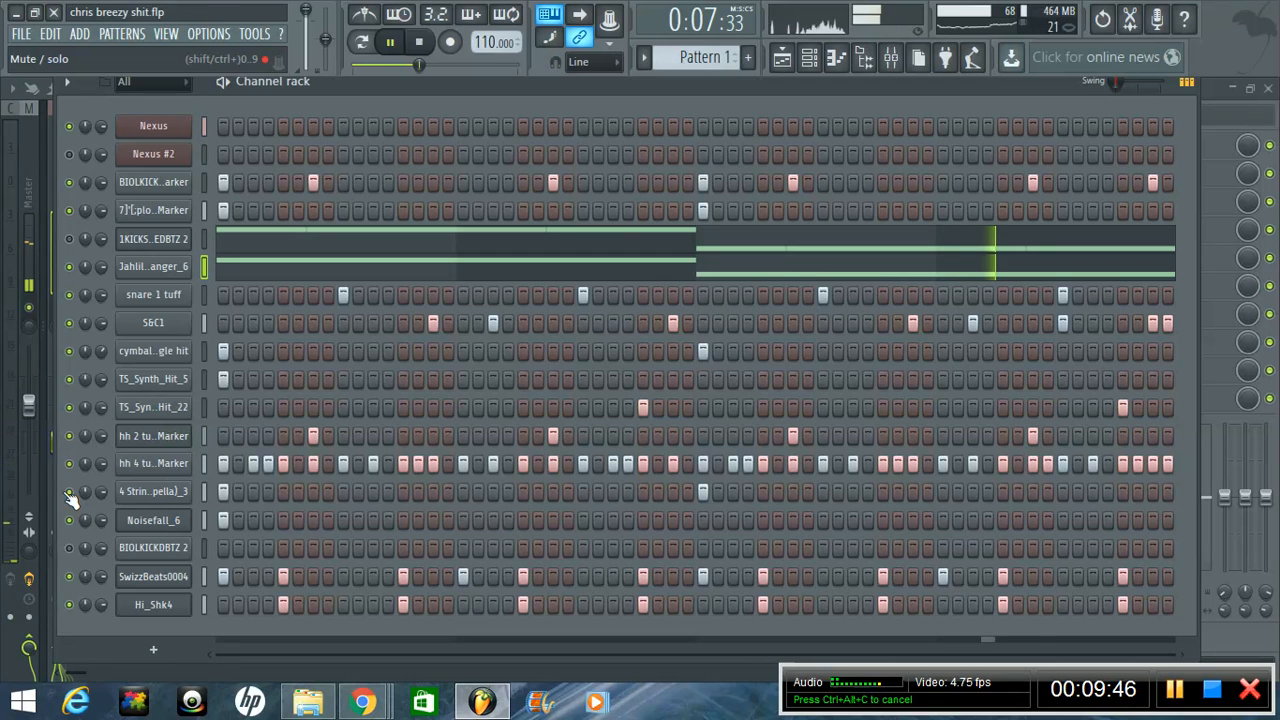
- Return from the channel rack to the mixer and stop the full beat's playback
click(809, 57)
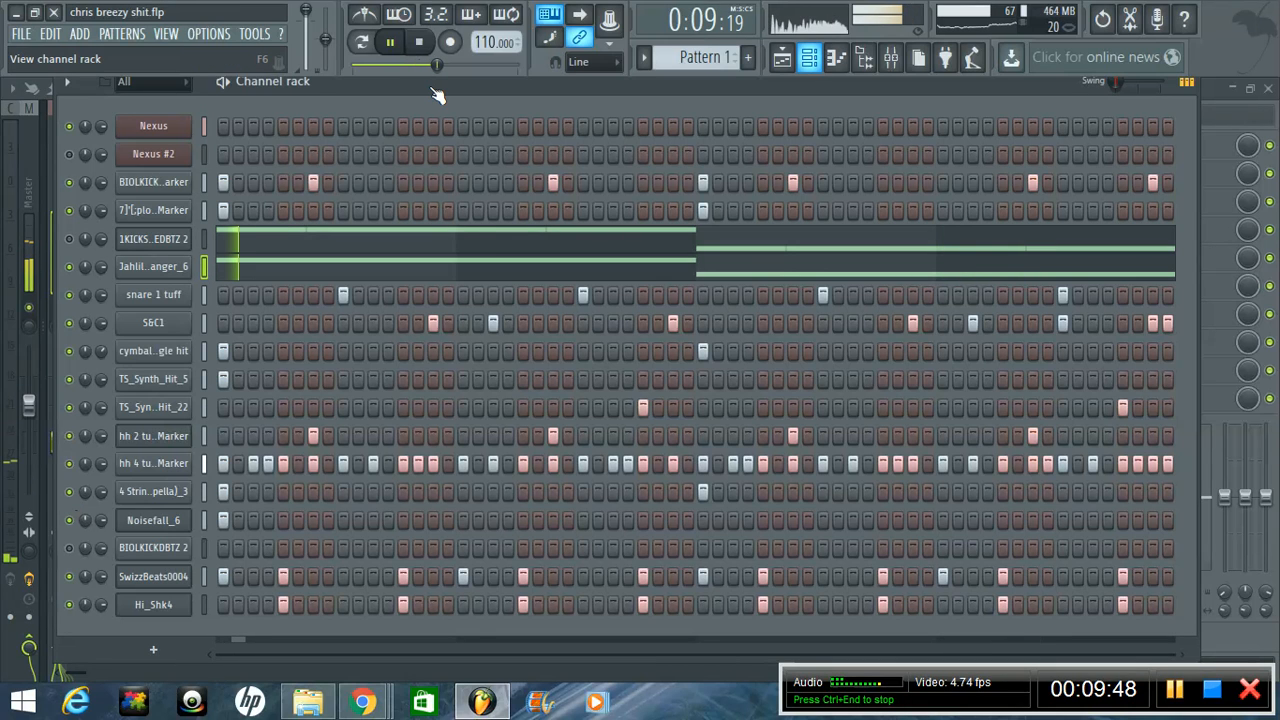
key(F9)
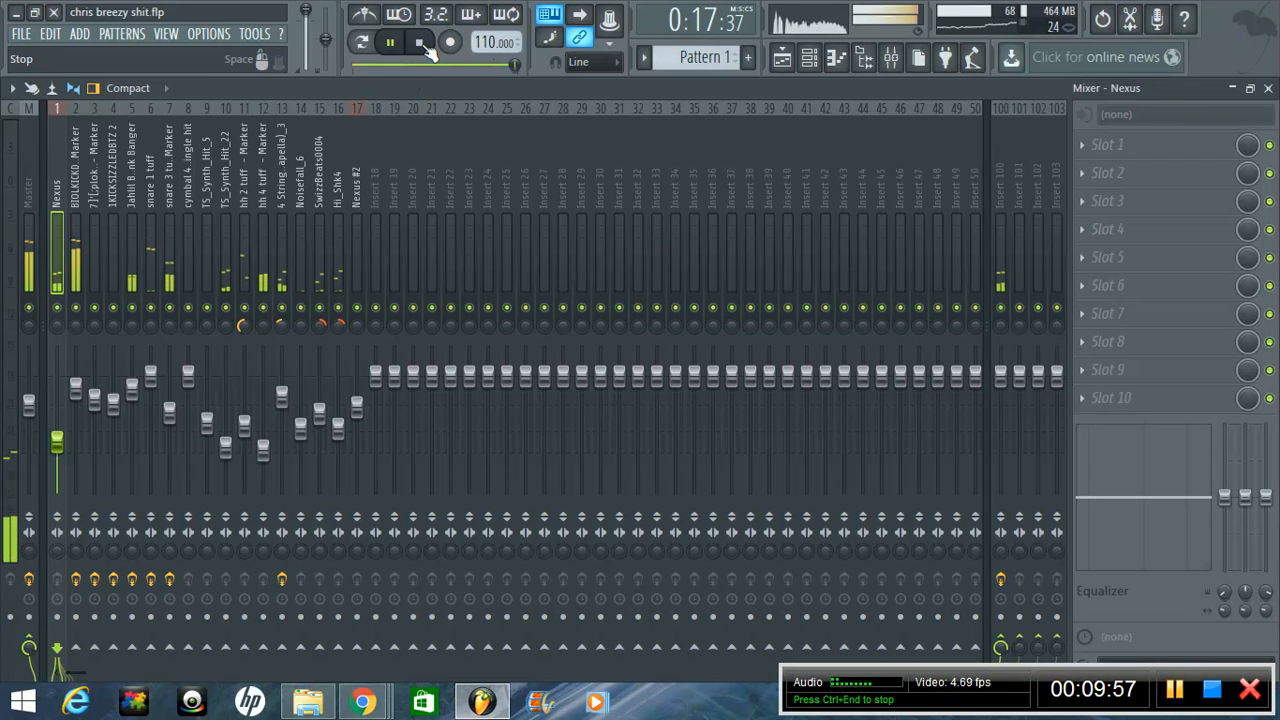
click(422, 44)
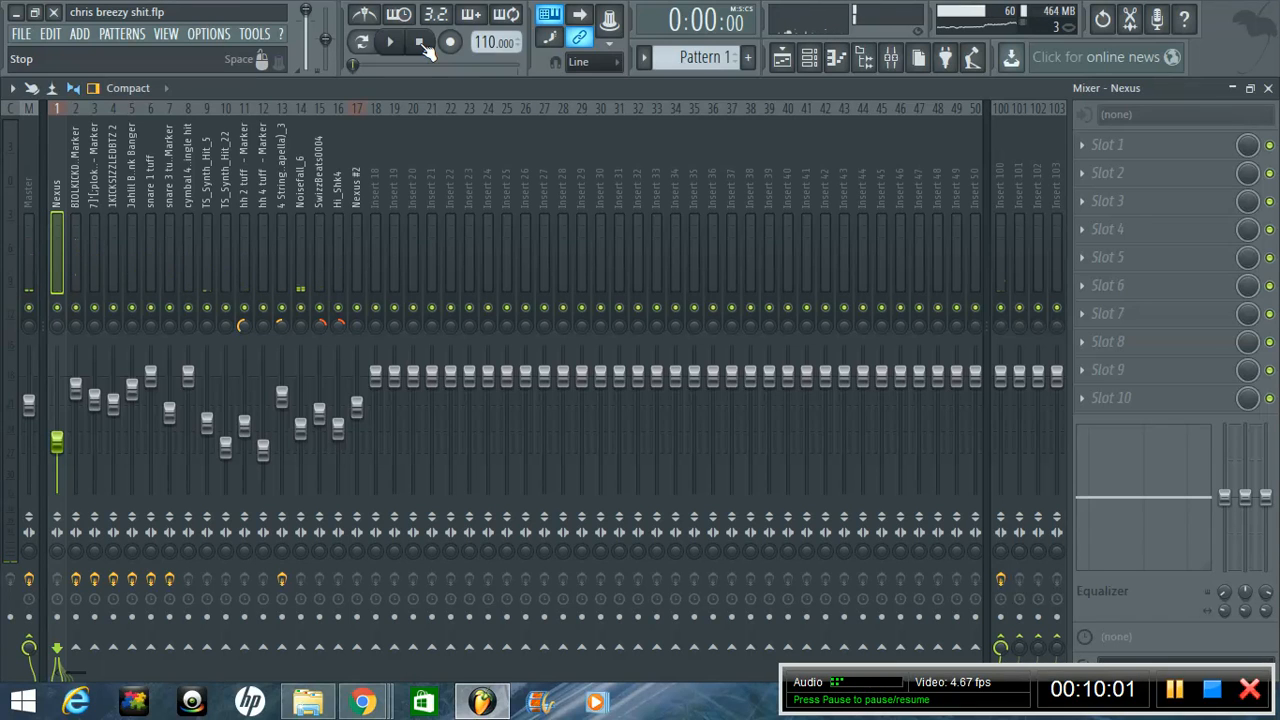
- Solo the 4 Strings - Take Me Away (Acapella)_3 mixer track, play it, and open its Fruity parametric EQ 2
click(286, 198)
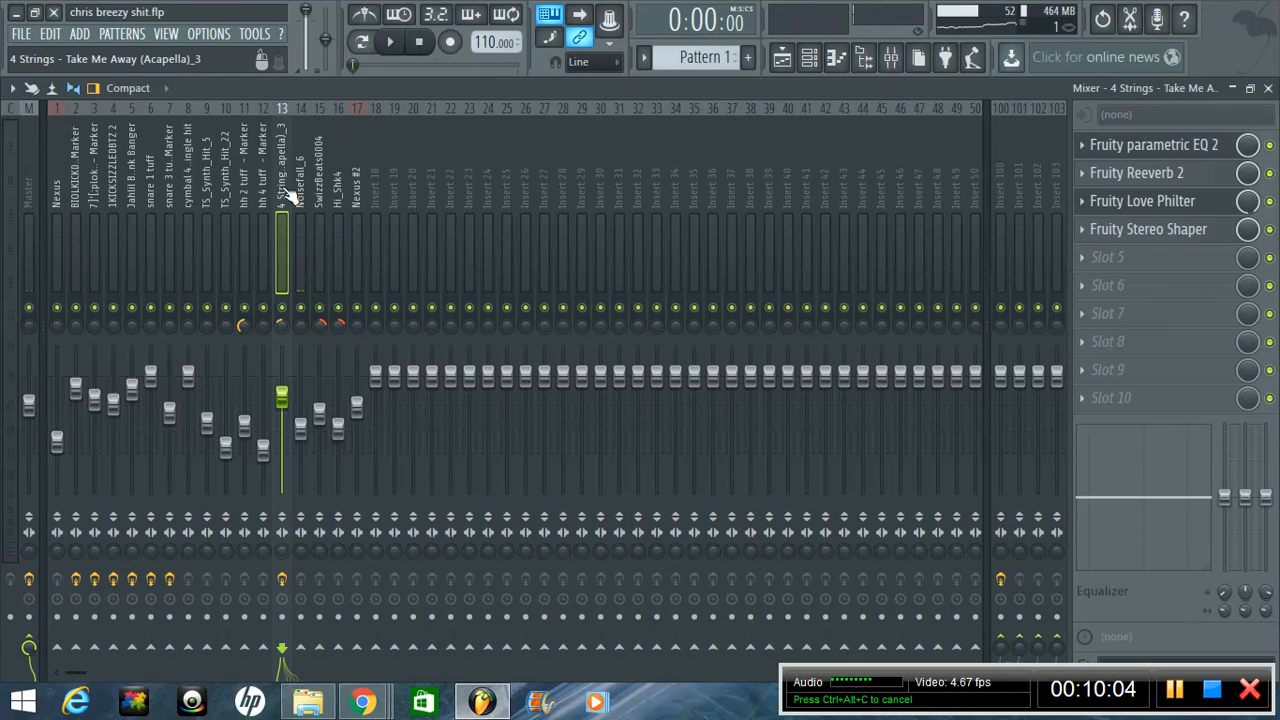
right_click(282, 309)
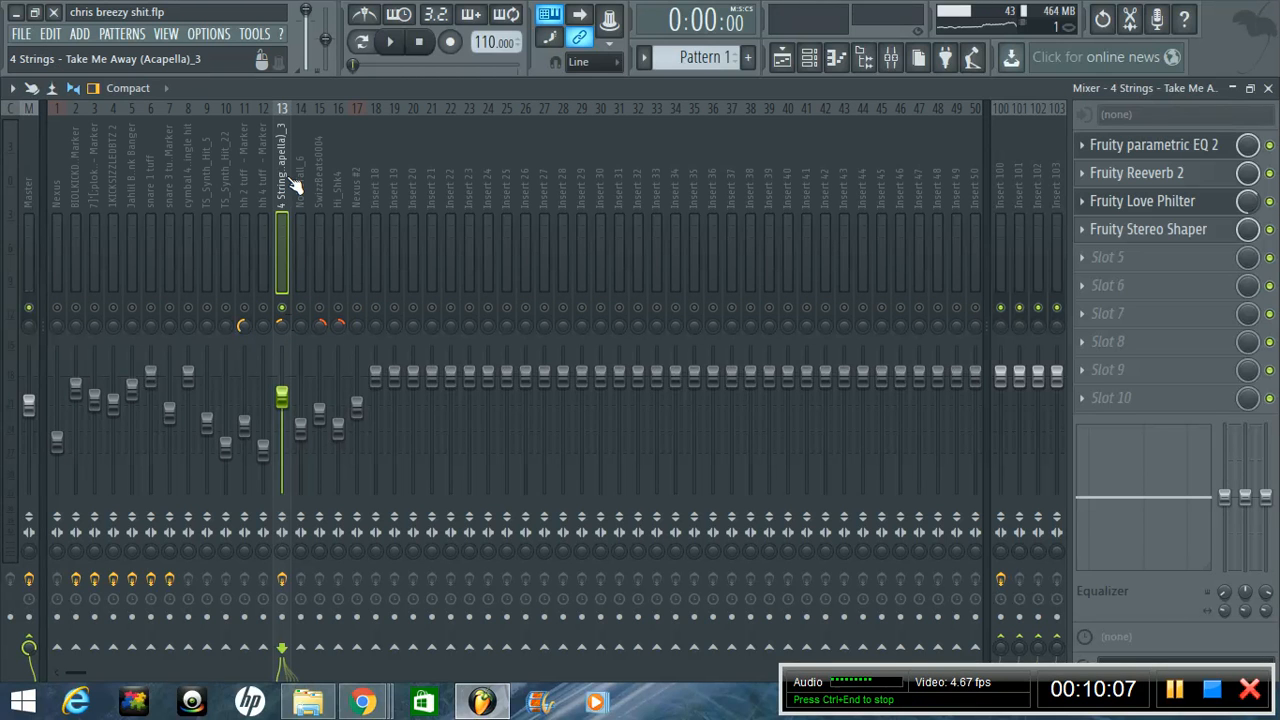
key(space)
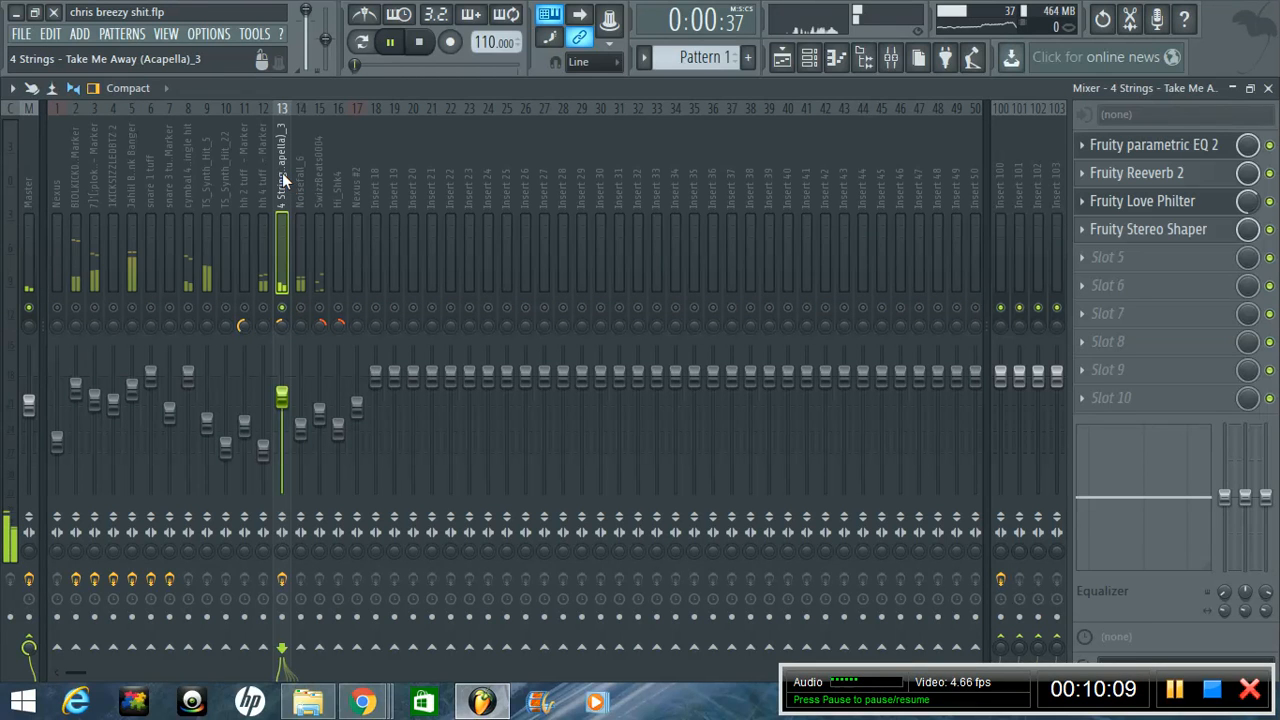
click(1194, 147)
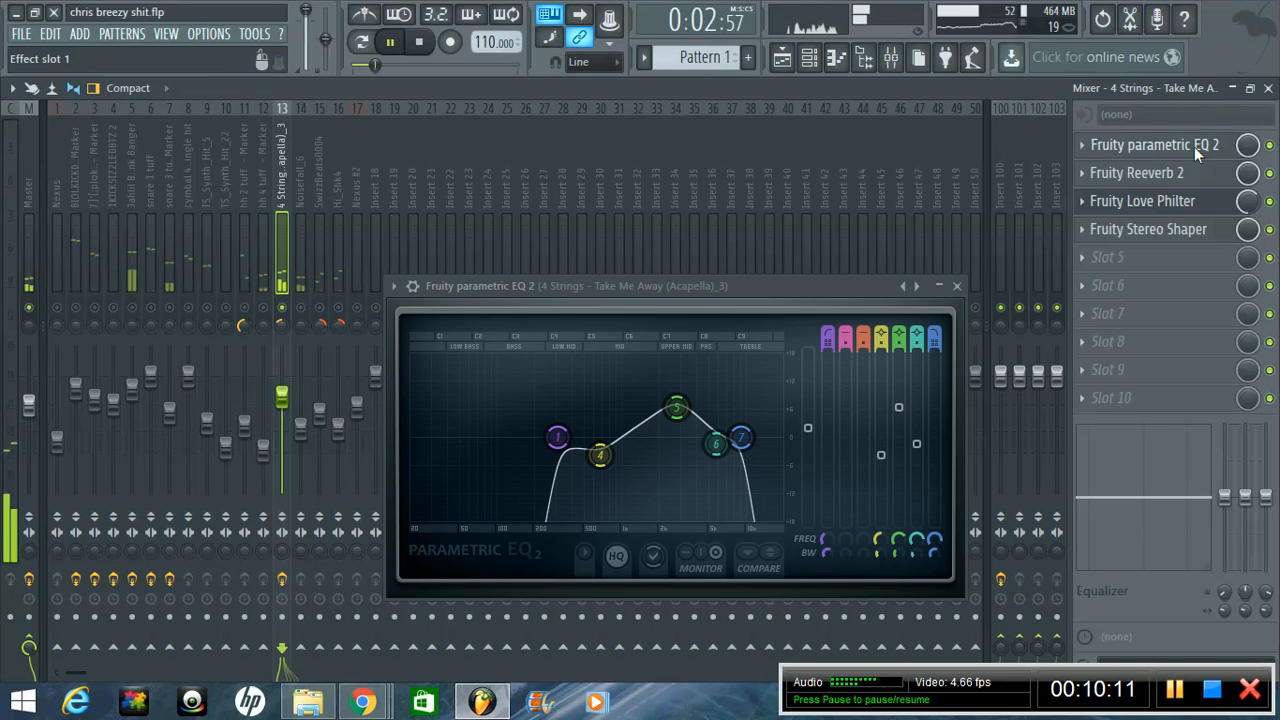
- Raise the low-pass band 7's frequency slightly and shift peaking band 5 to about 2638 Hz, stop playback, and close the vocal's EQ
drag(740, 438, 745, 439)
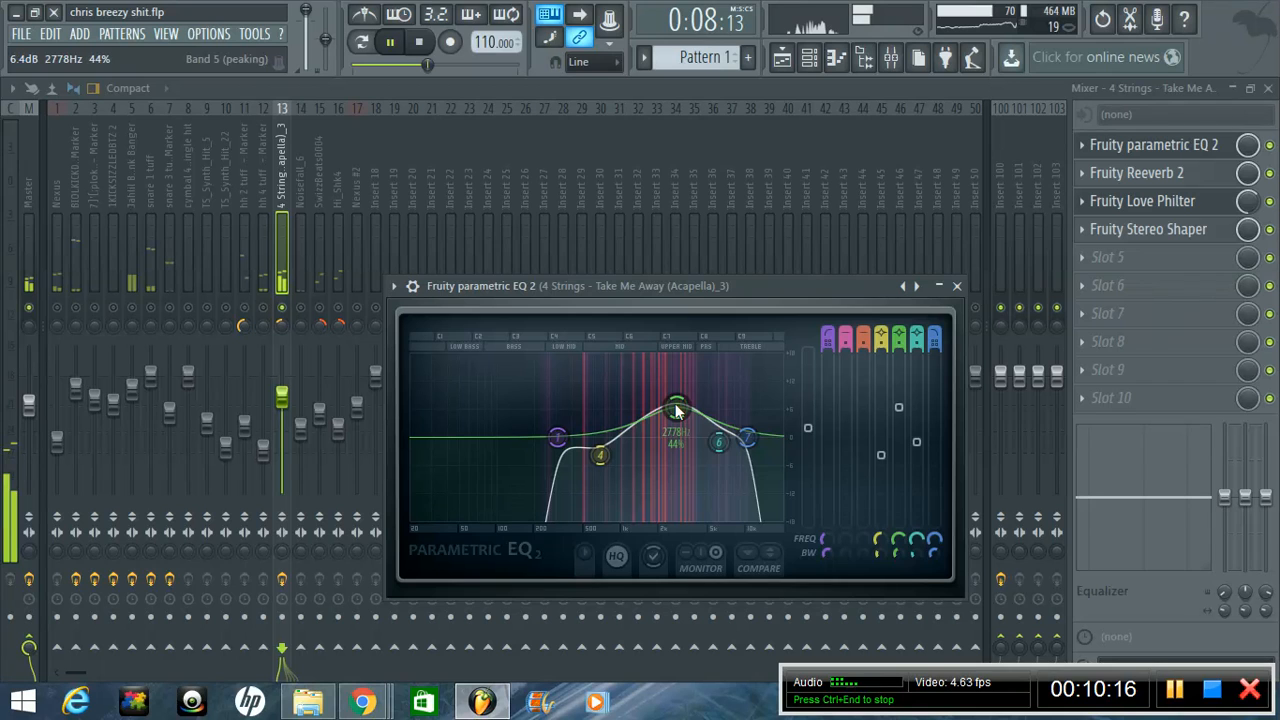
drag(677, 410, 675, 409)
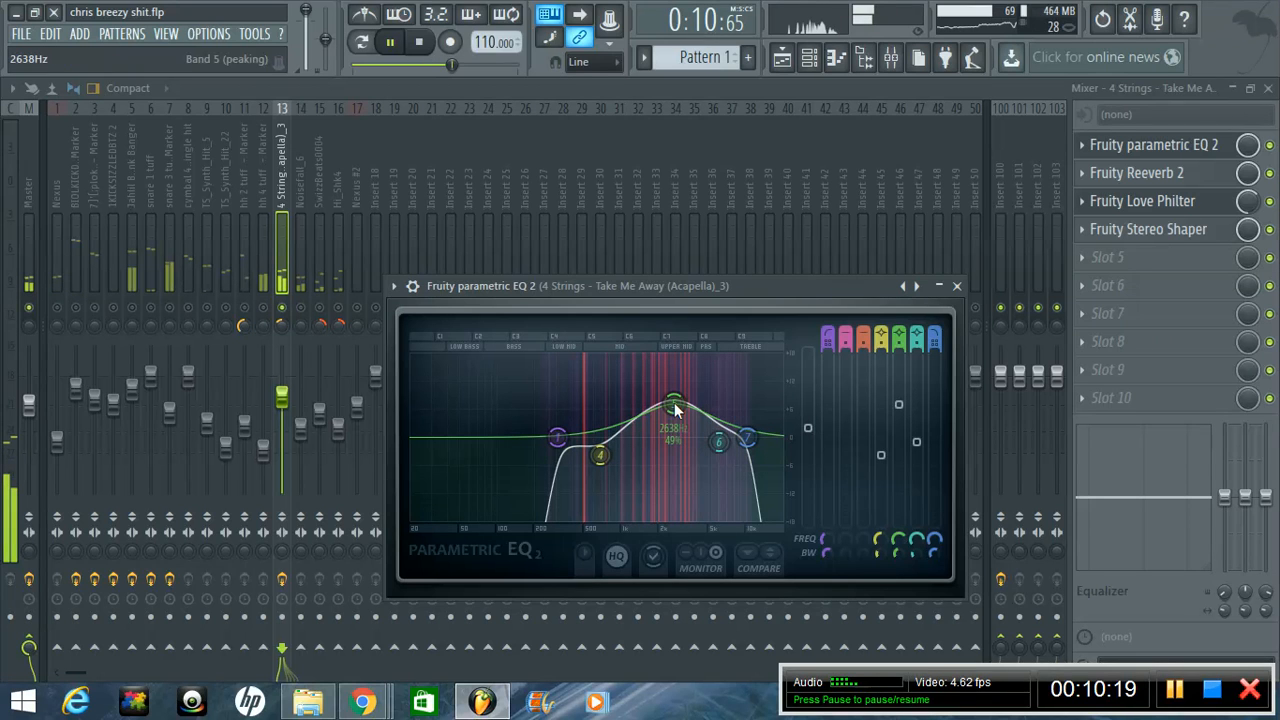
key(space)
click(957, 286)
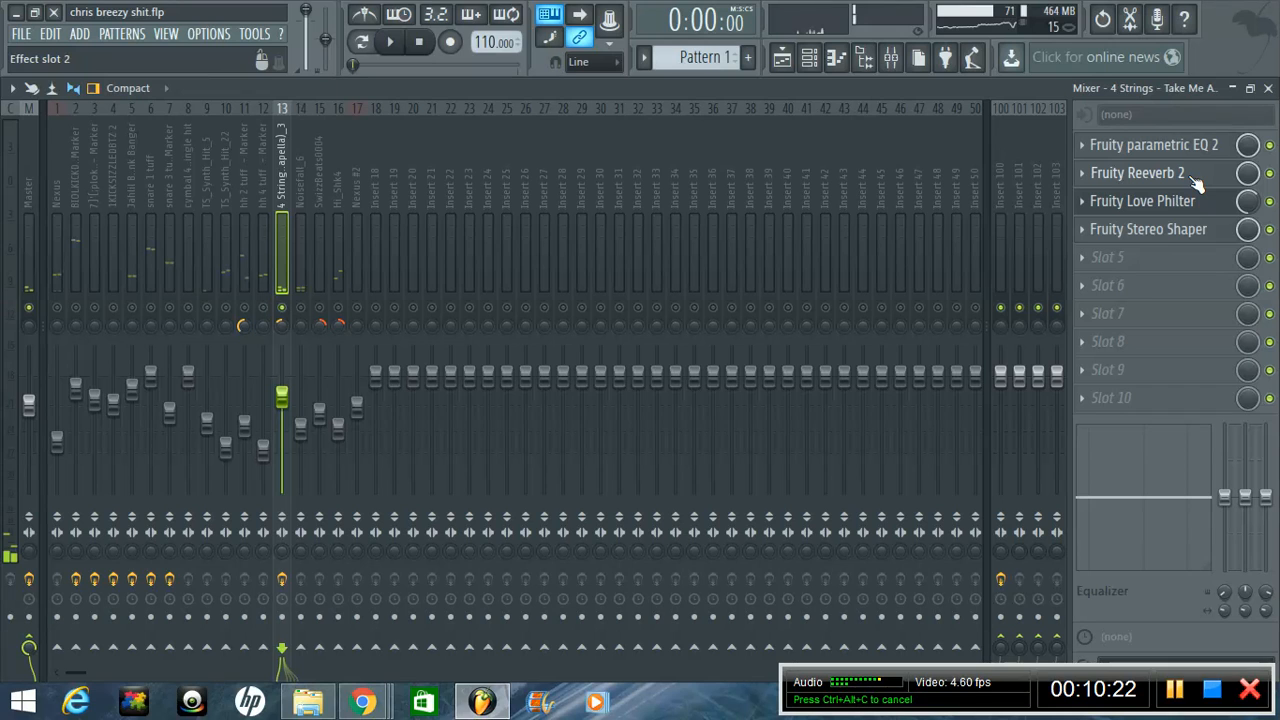
- View the vocal track's Fruity Reeverb 2 and Fruity Love Philter settings, closing each effect after viewing it
click(1192, 179)
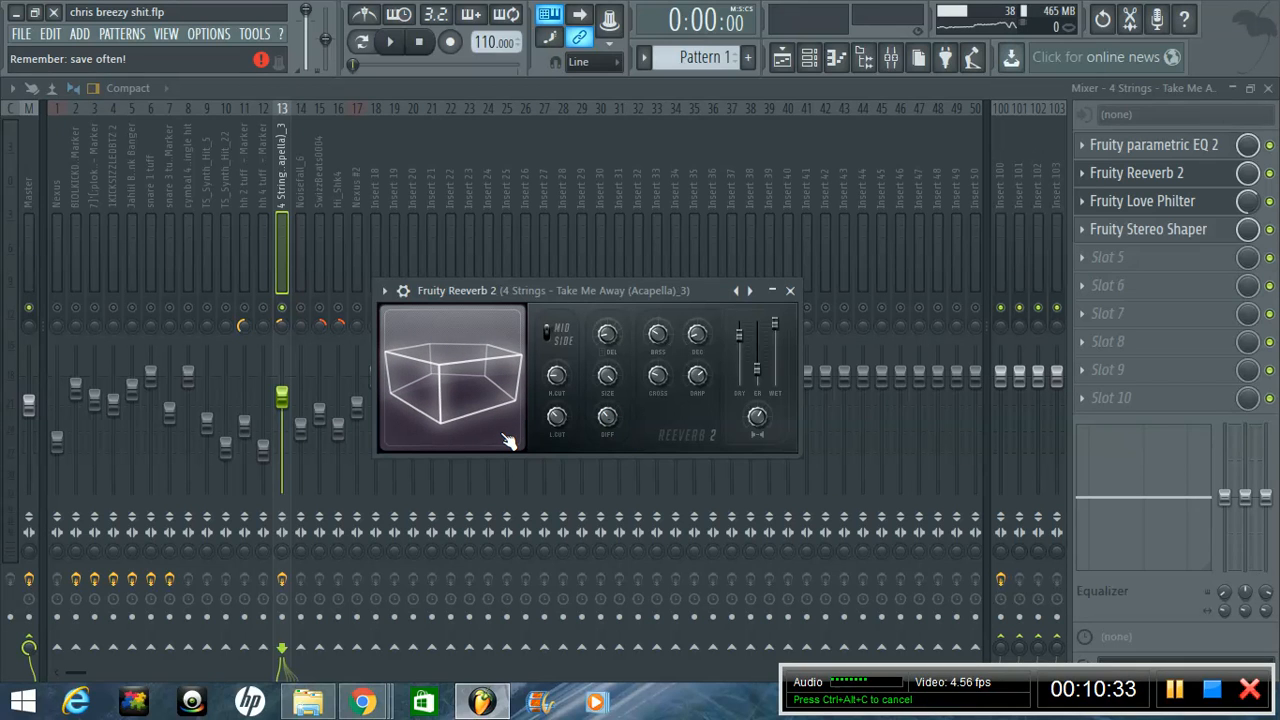
click(790, 290)
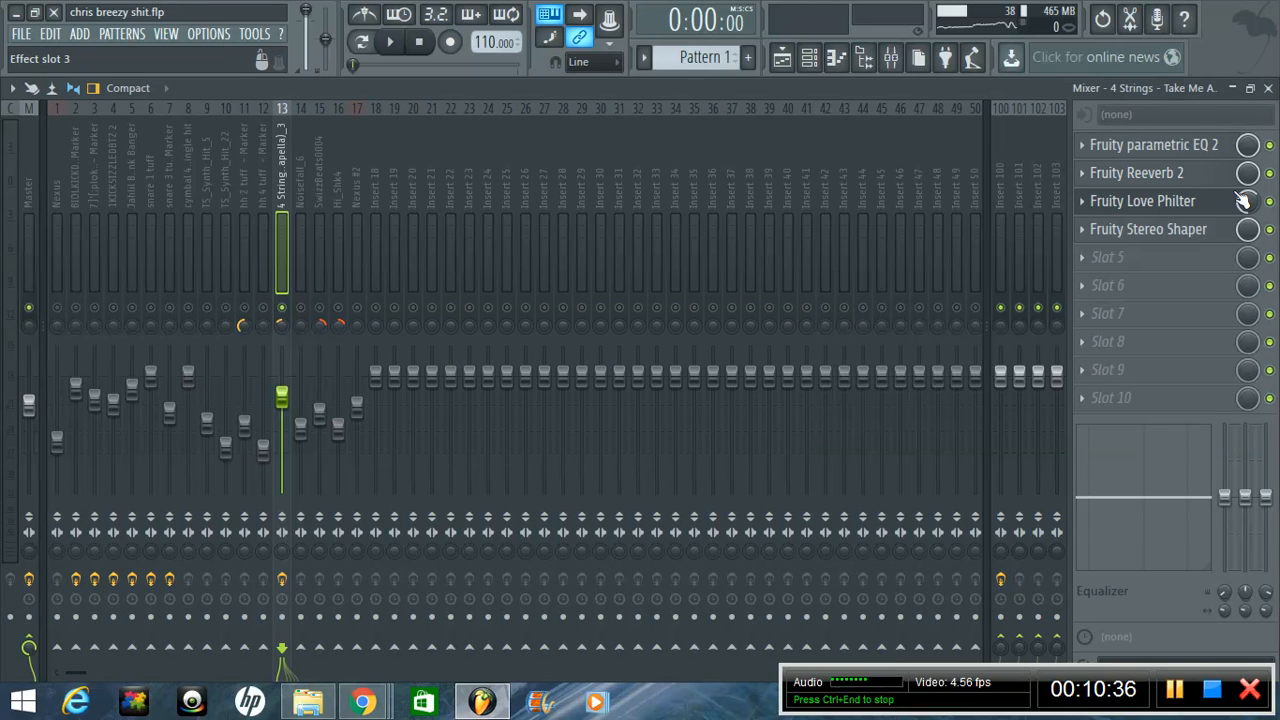
click(1180, 204)
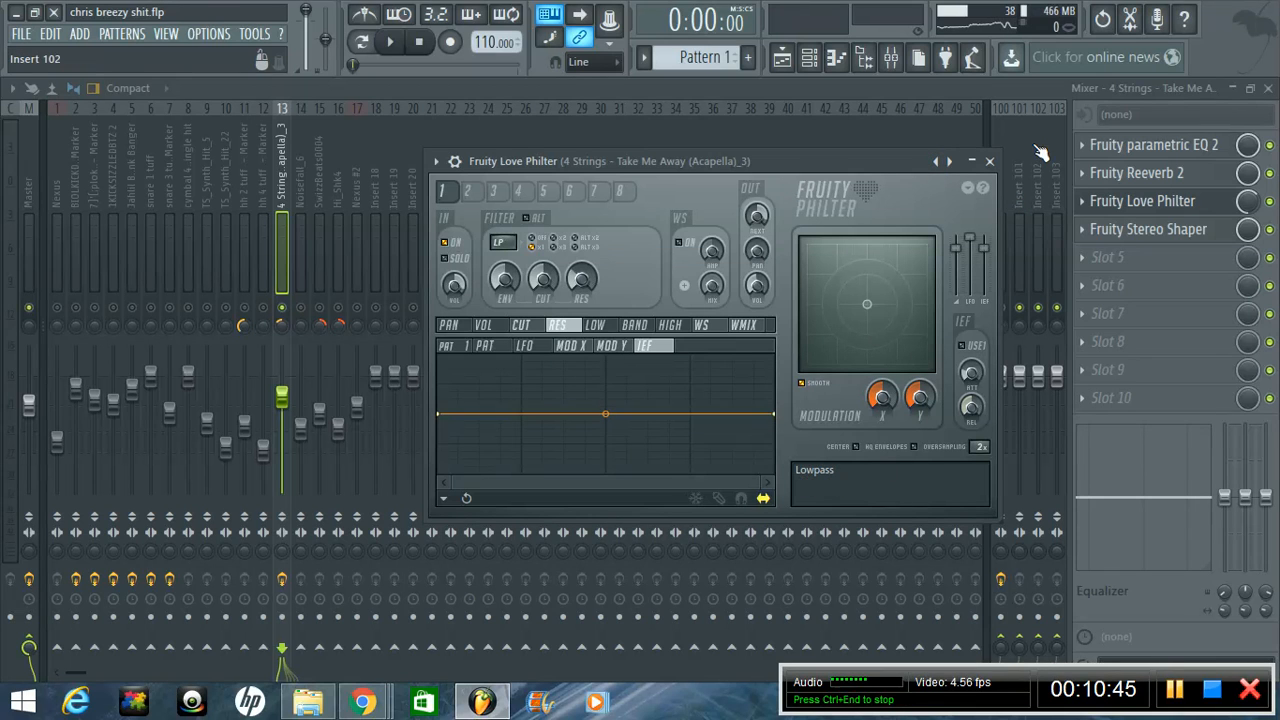
click(989, 161)
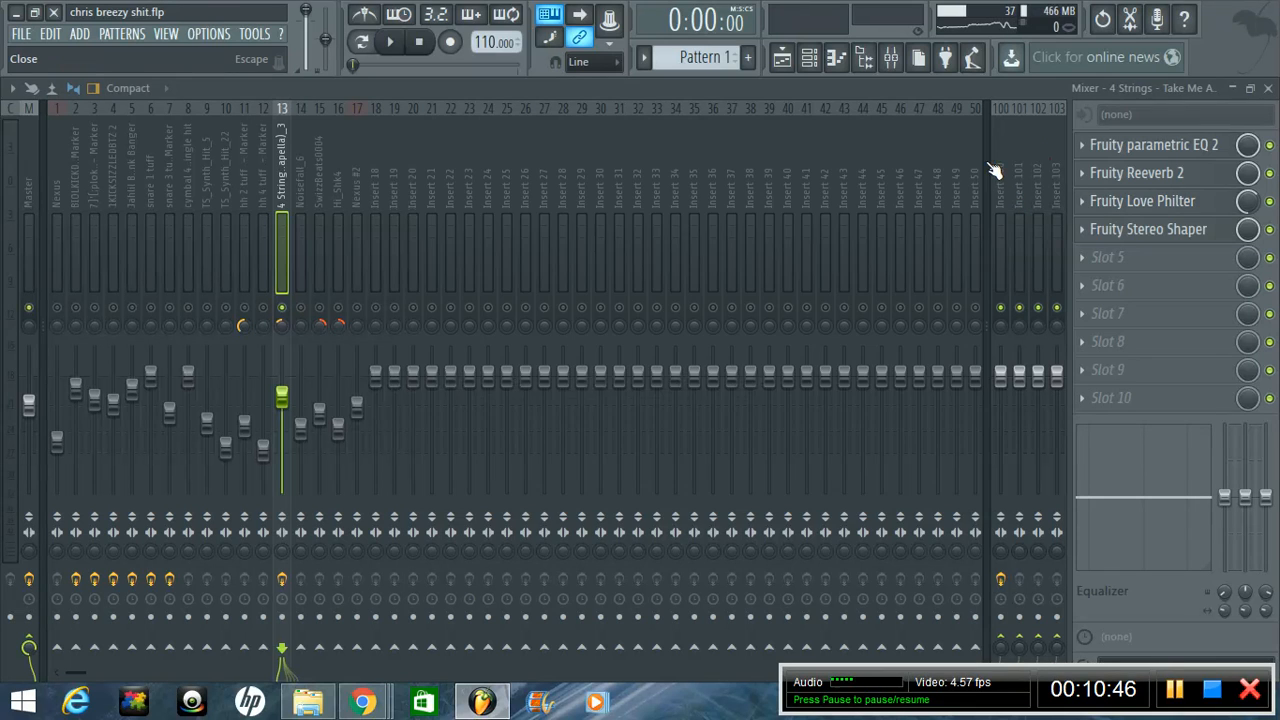
- Examine the vocal's Fruity Stereo Shaper presets and phase setting, audition the soloed vocal, close the effect, and stop playback
click(1176, 234)
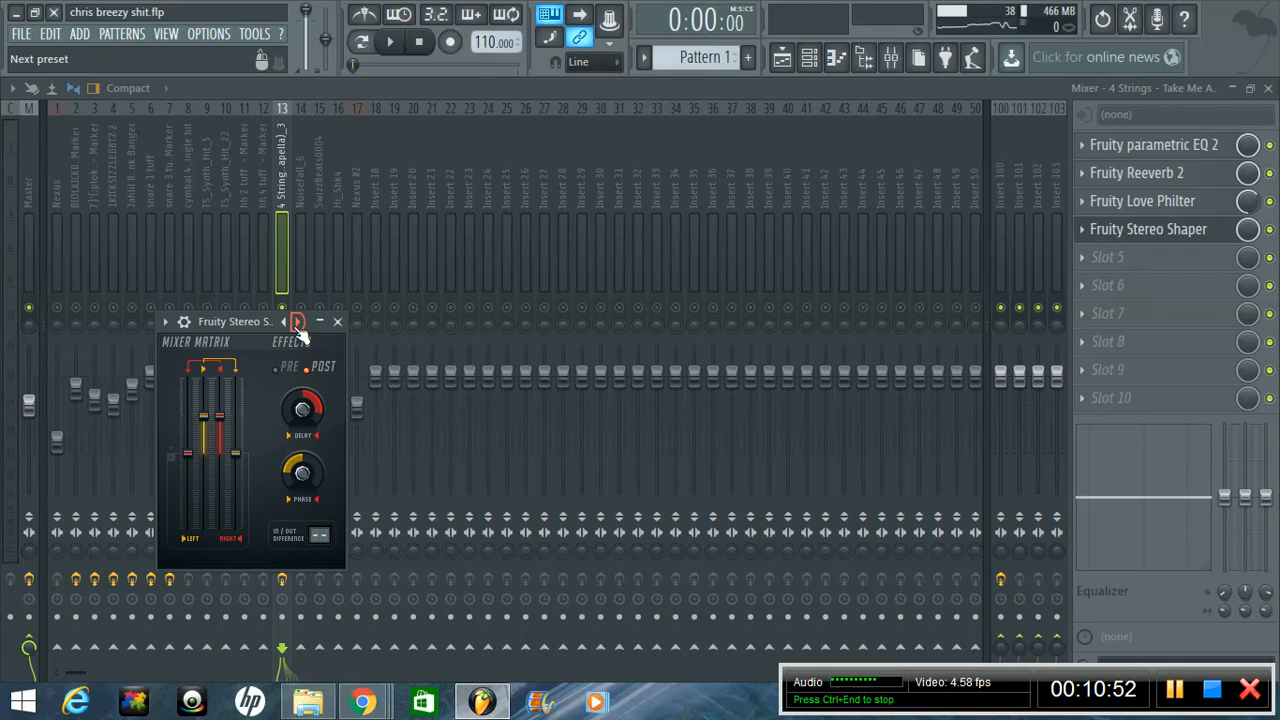
right_click(297, 322)
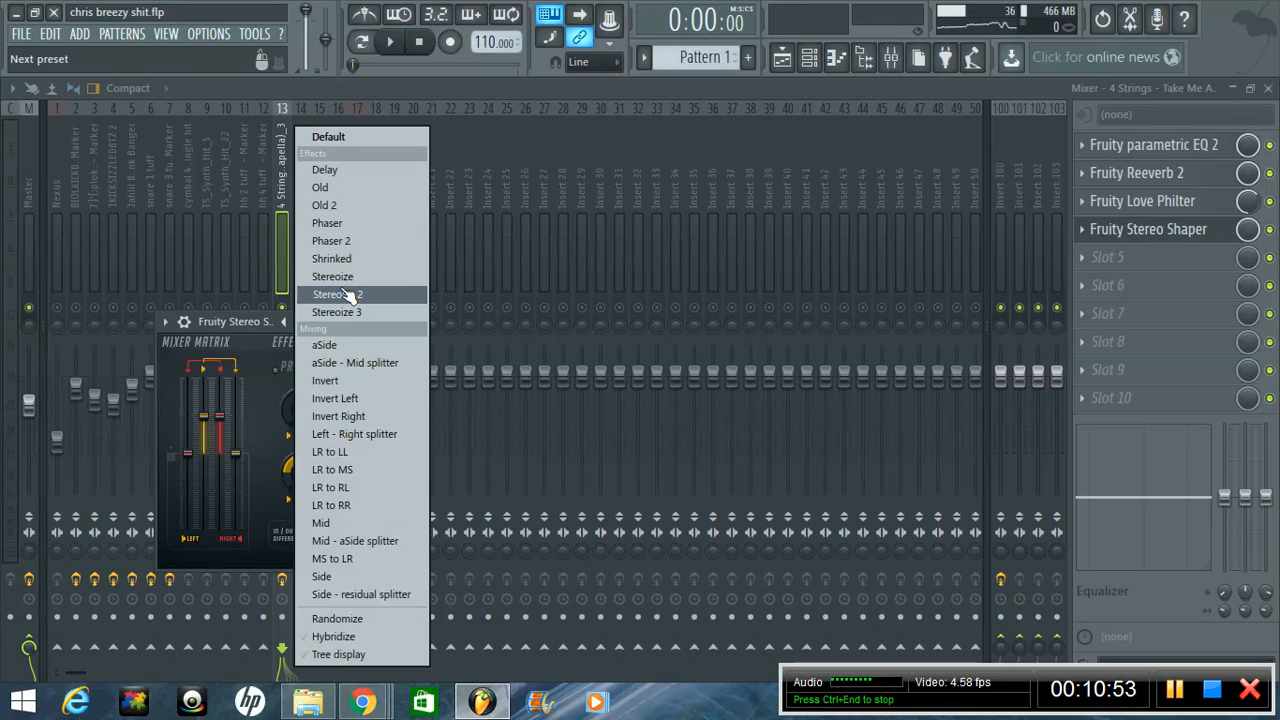
click(331, 241)
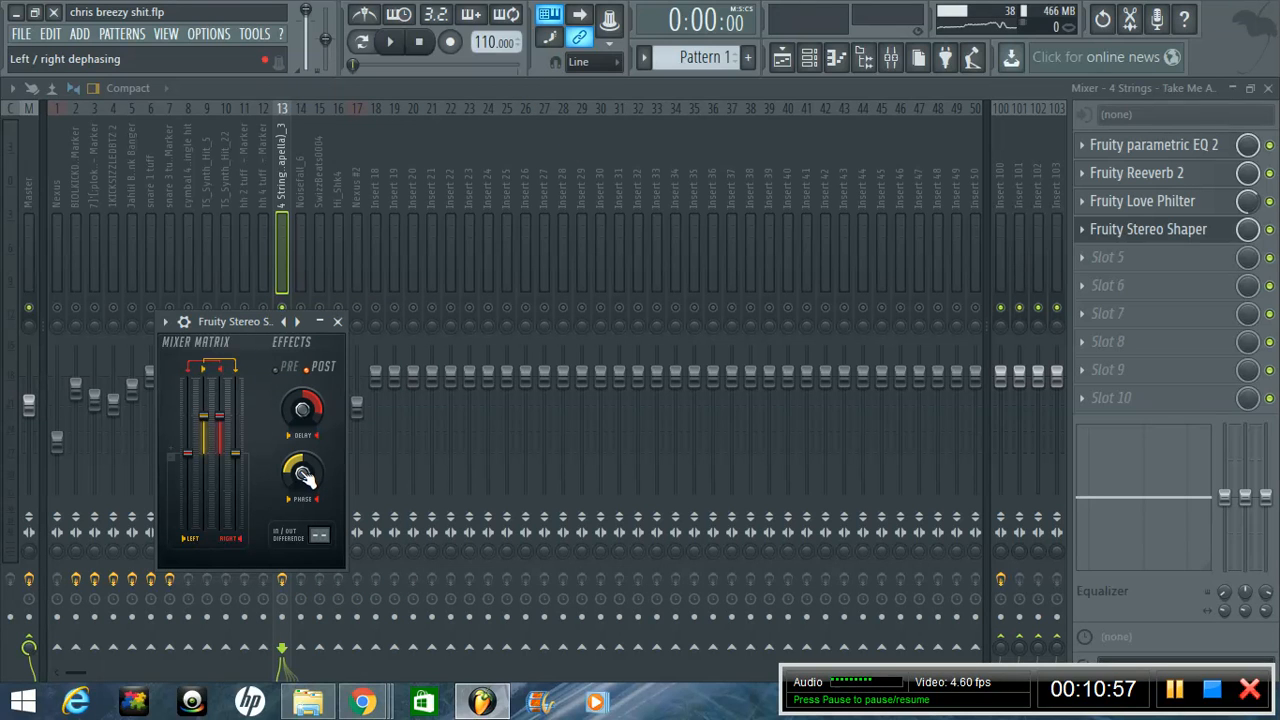
click(303, 472)
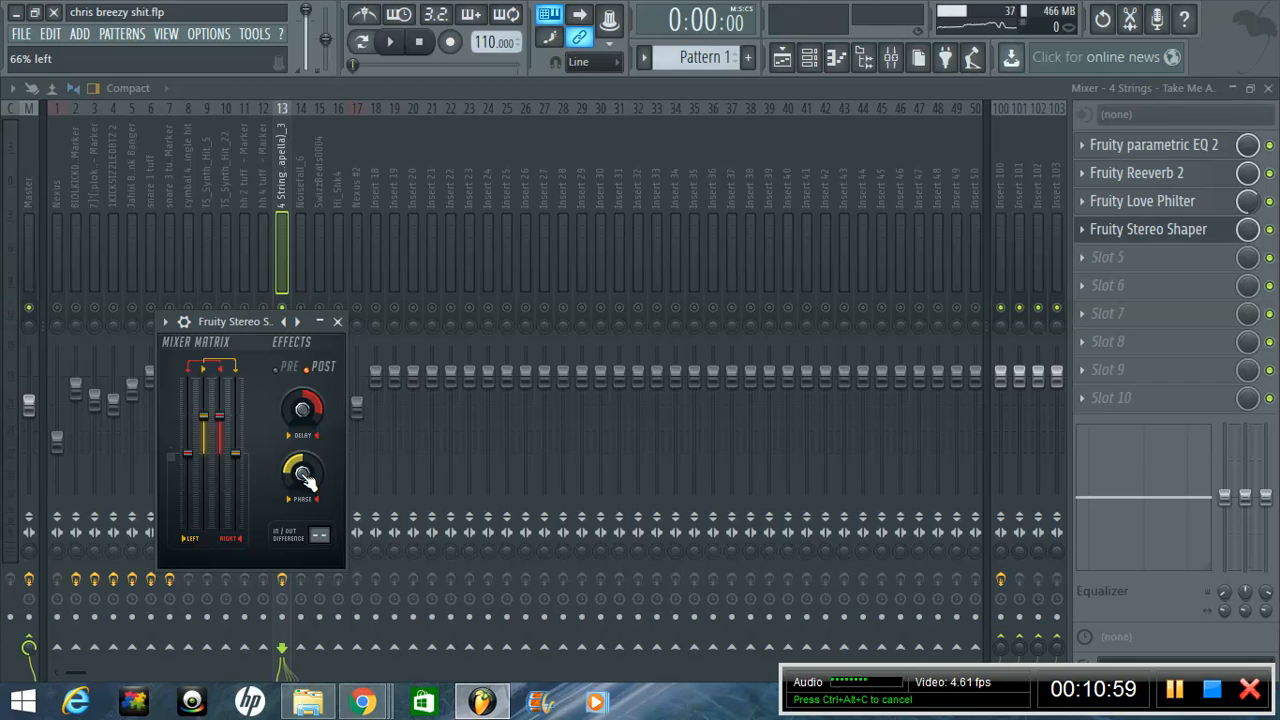
key(space)
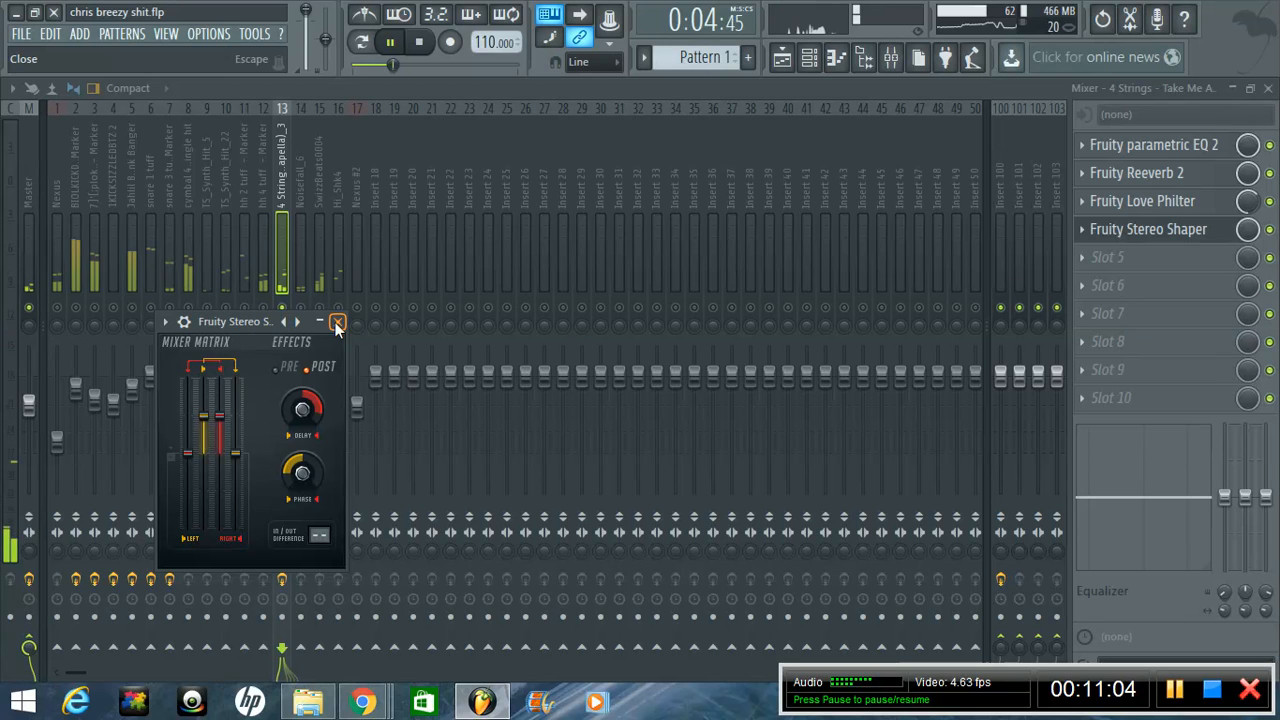
key(Escape)
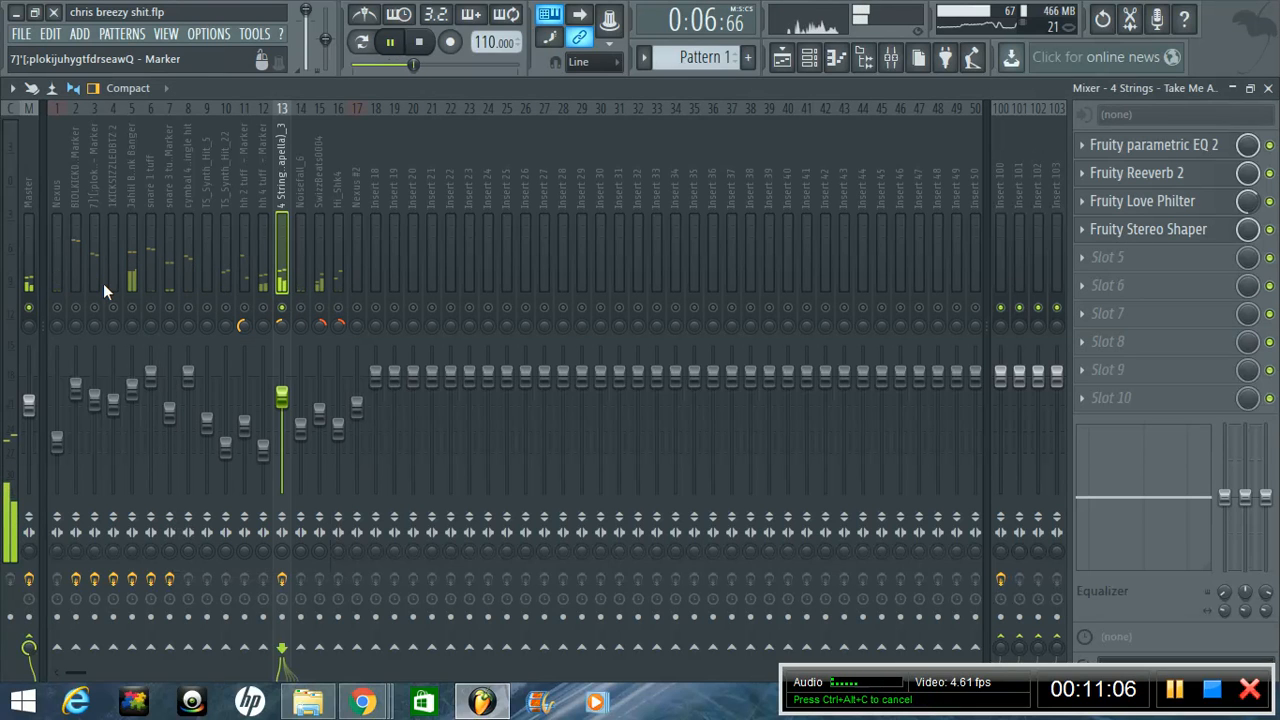
key(space)
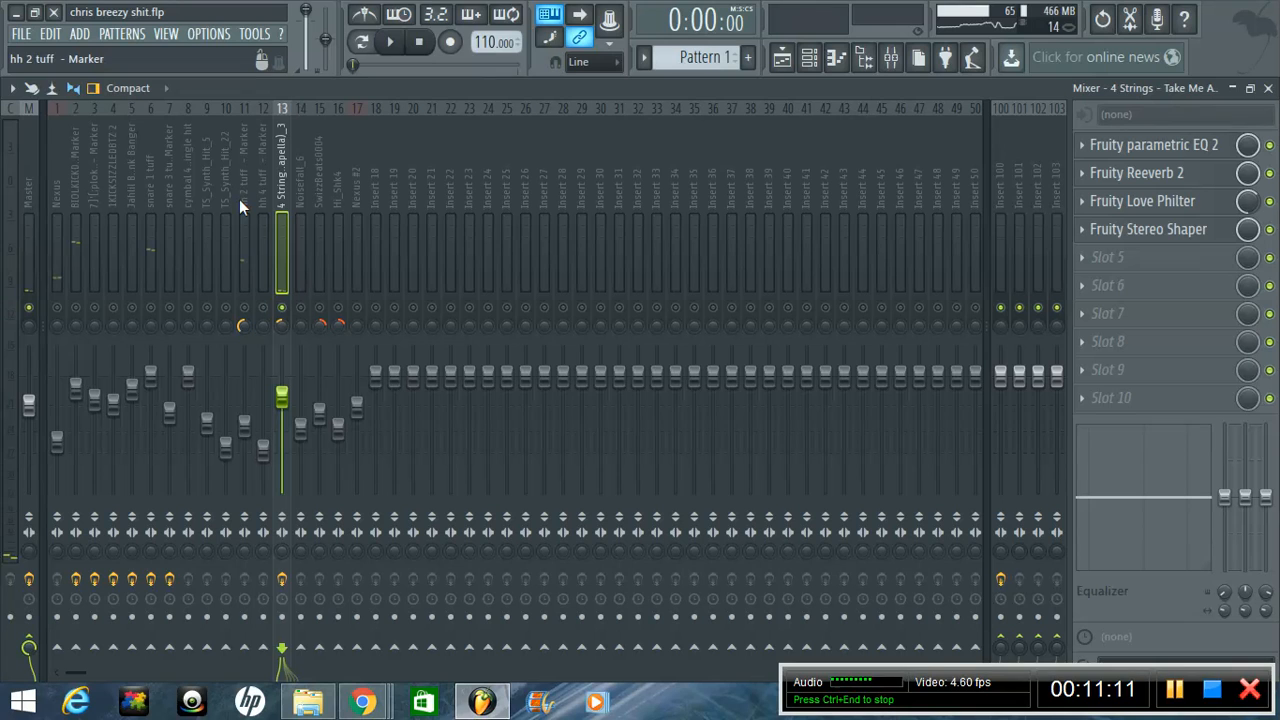
- Select and unmute the BIOLKICKDBTZ 2 mixer track, open its Fruity parametric EQ 2, and start playback
click(206, 205)
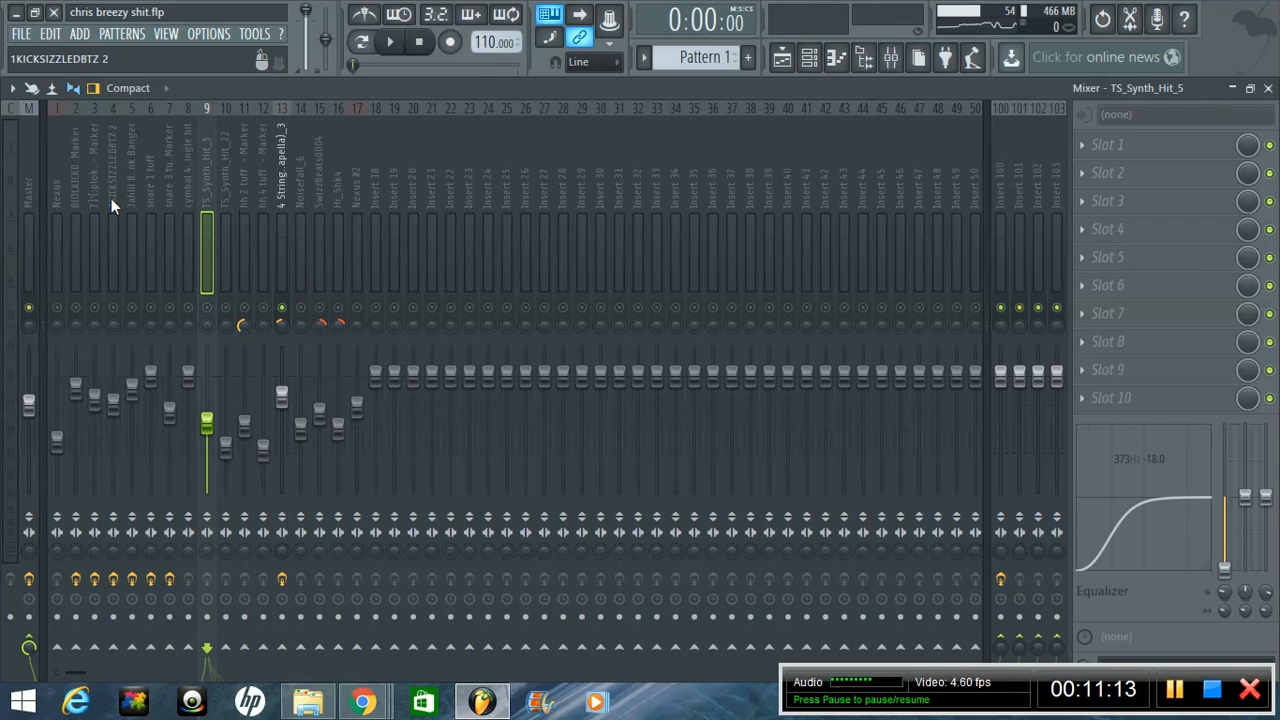
click(75, 200)
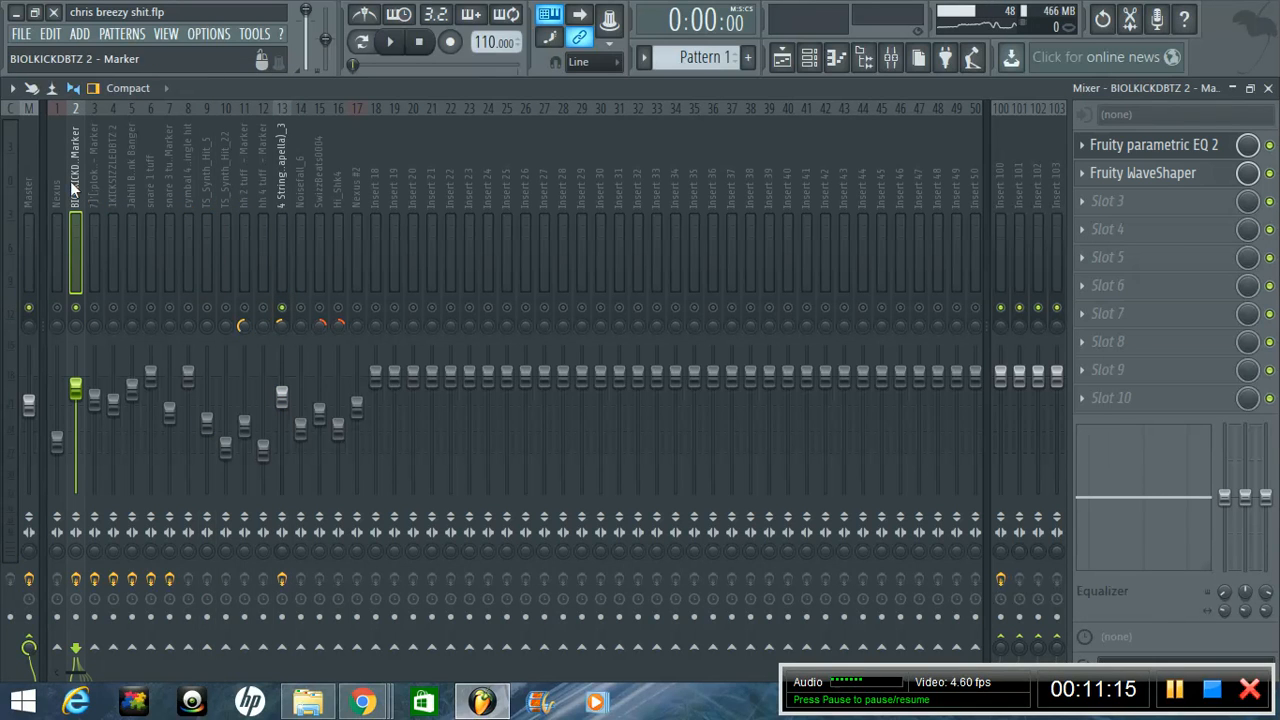
click(1125, 144)
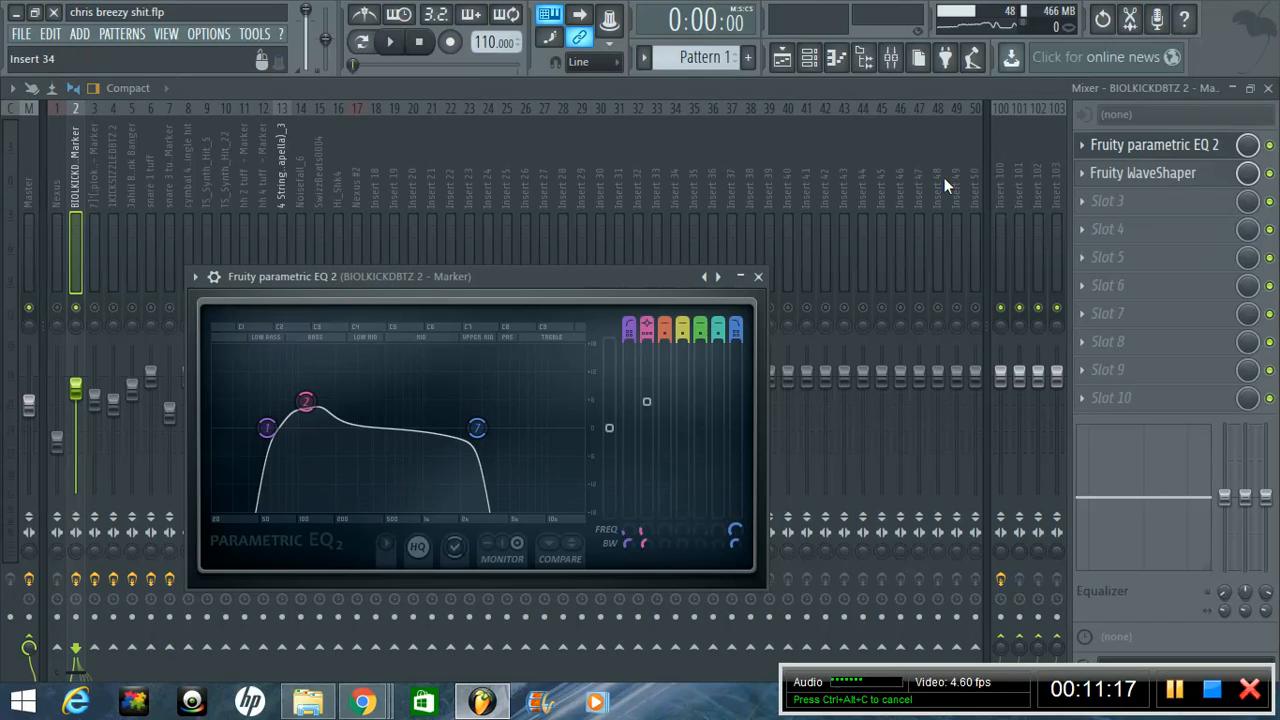
key(space)
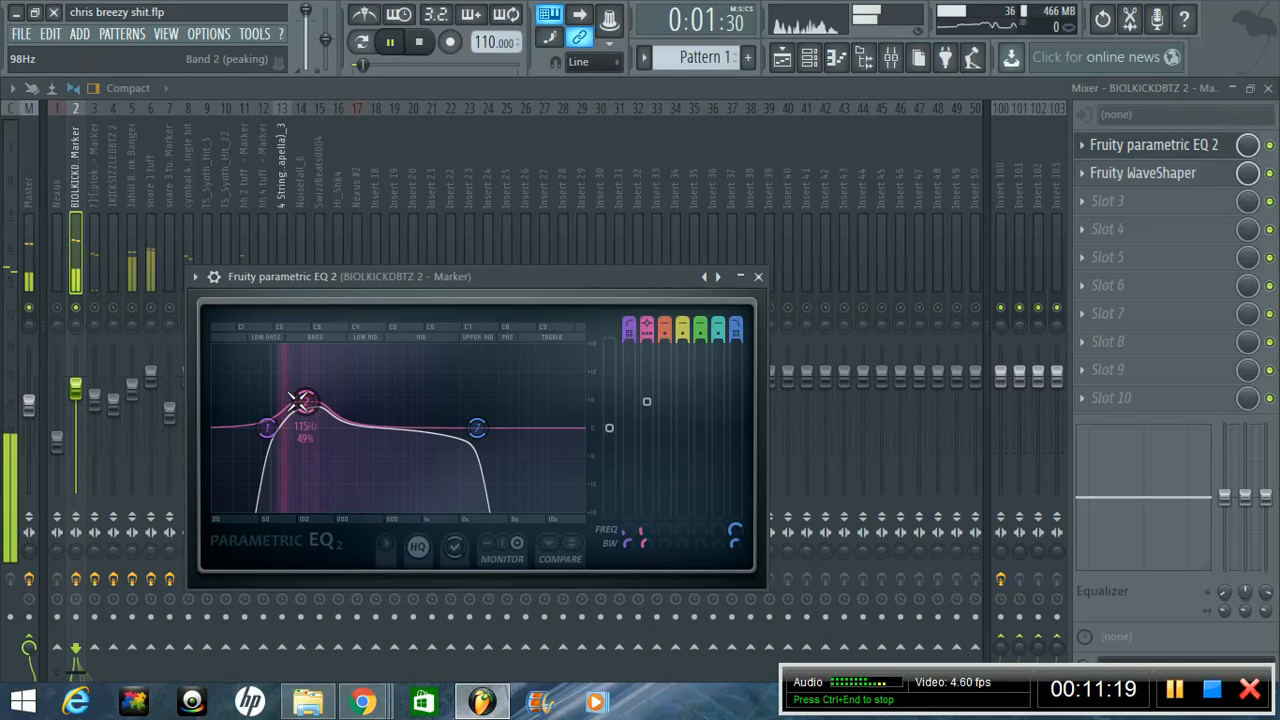
- Set the kick EQ's band 2 to about 108 Hz at 6.3 dB and its low-pass band 7 to about 2489 Hz, and close the EQ
drag(297, 398, 293, 394)
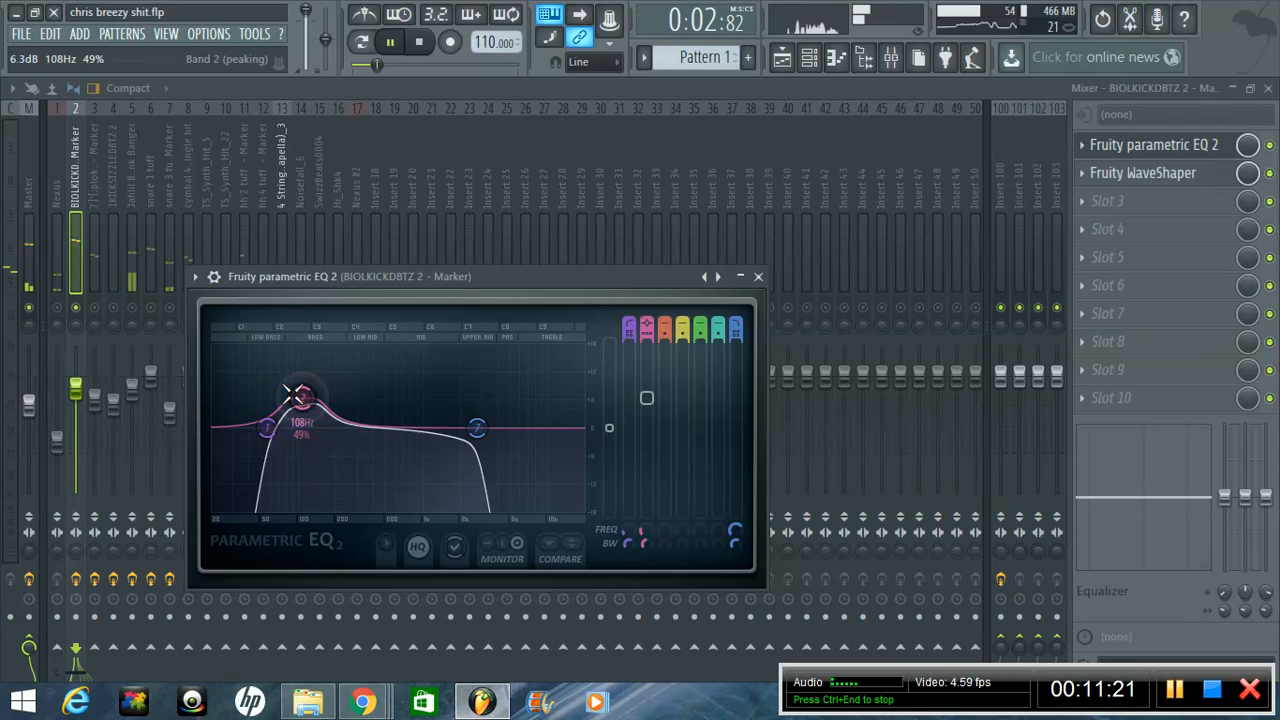
drag(477, 428, 471, 430)
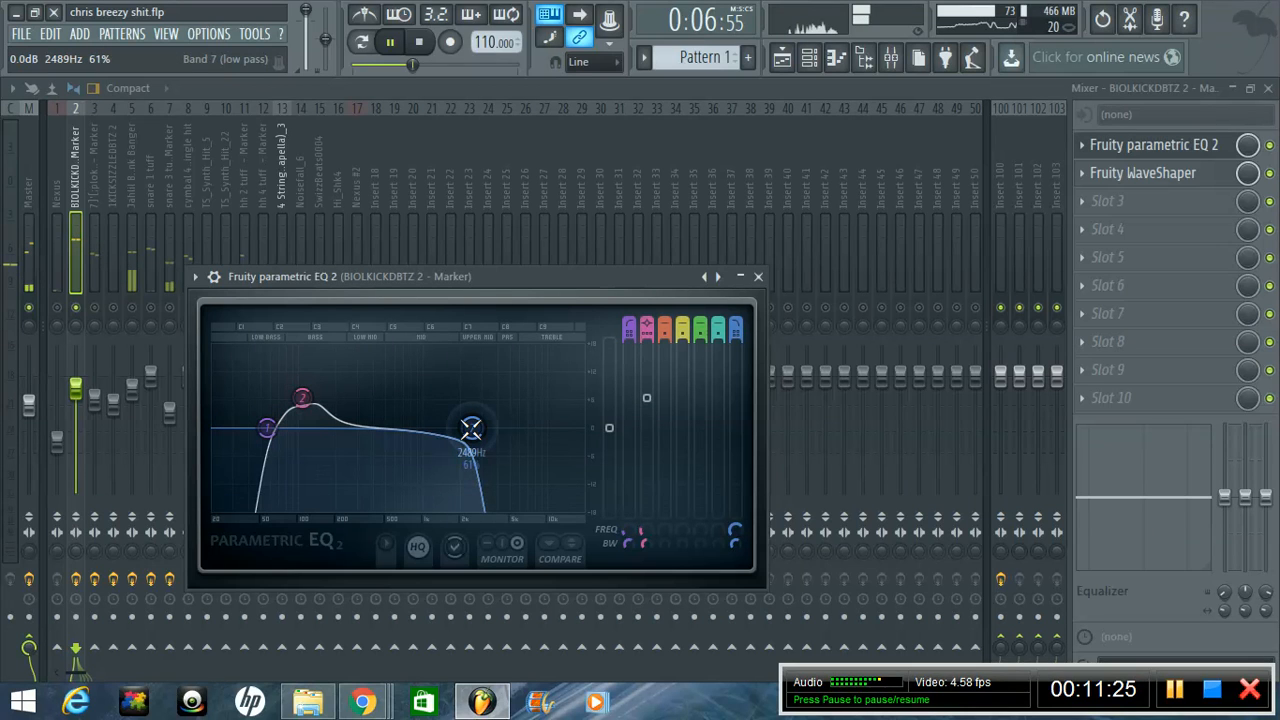
click(302, 399)
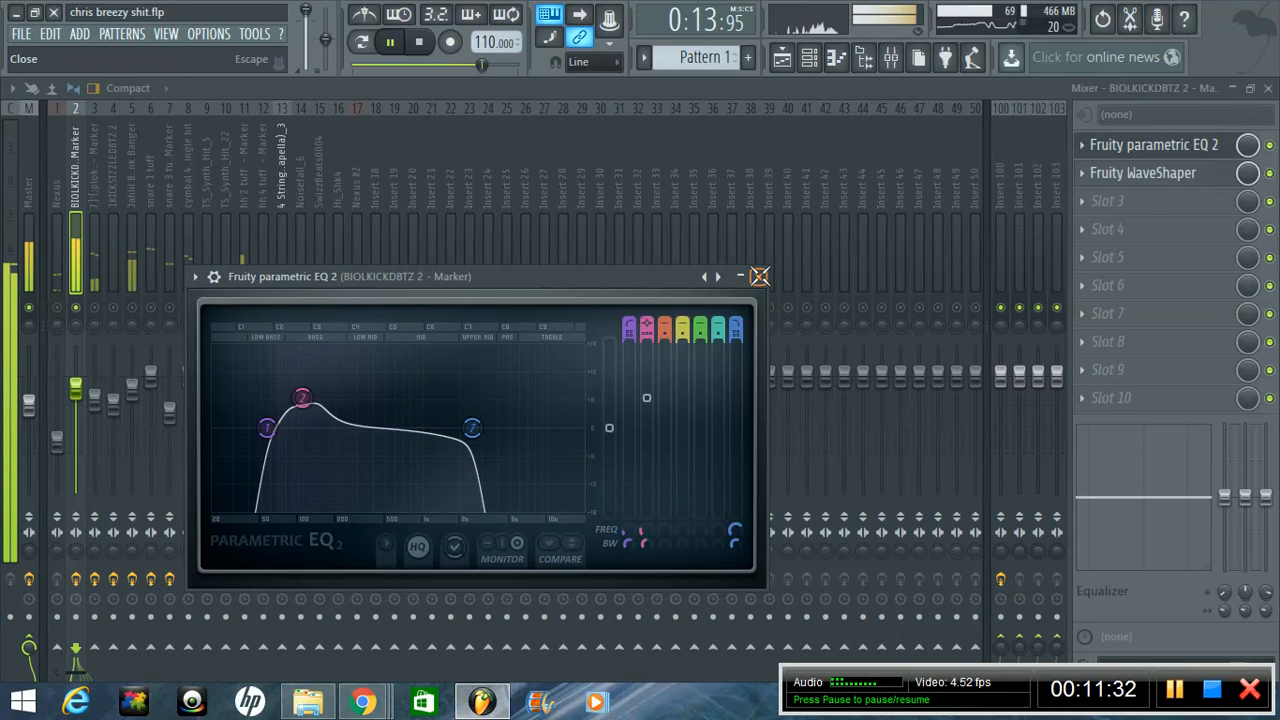
click(759, 276)
- Examine the BIOLKICKDBTZ 2 track's Fruity WaveShaper curve with playback stopped, and close the effect
click(1183, 173)
key(space)
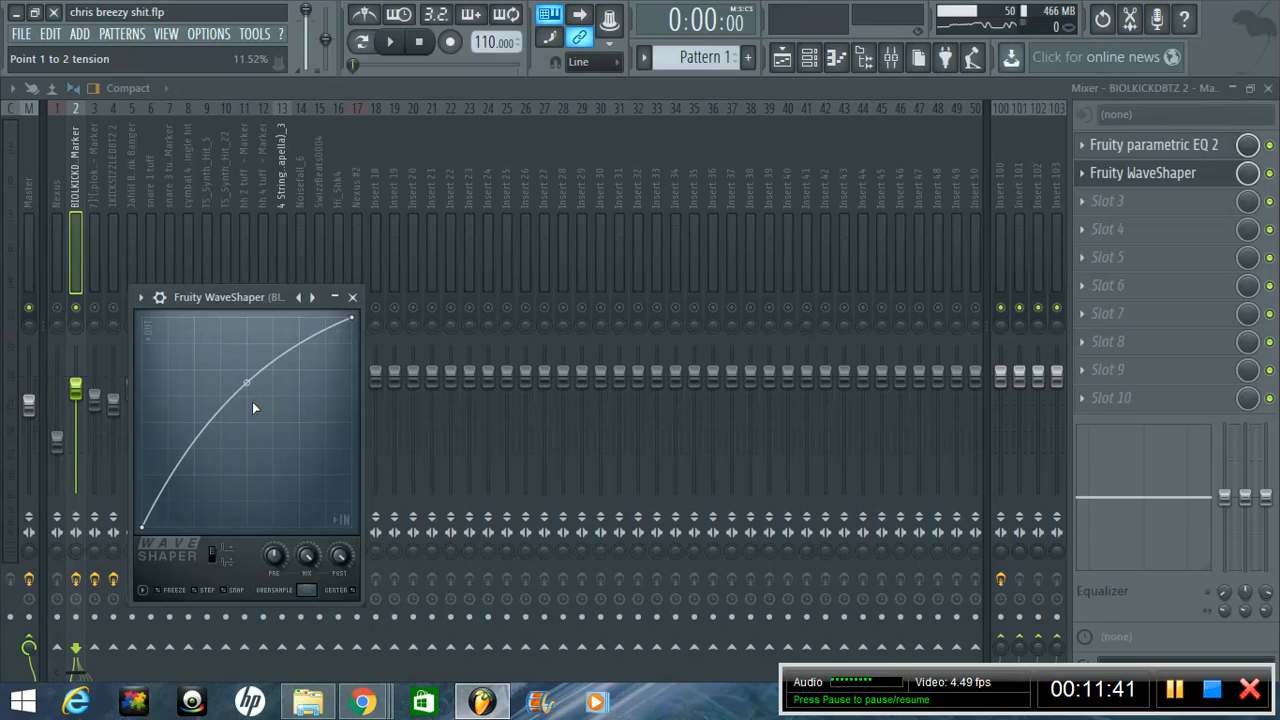
click(354, 297)
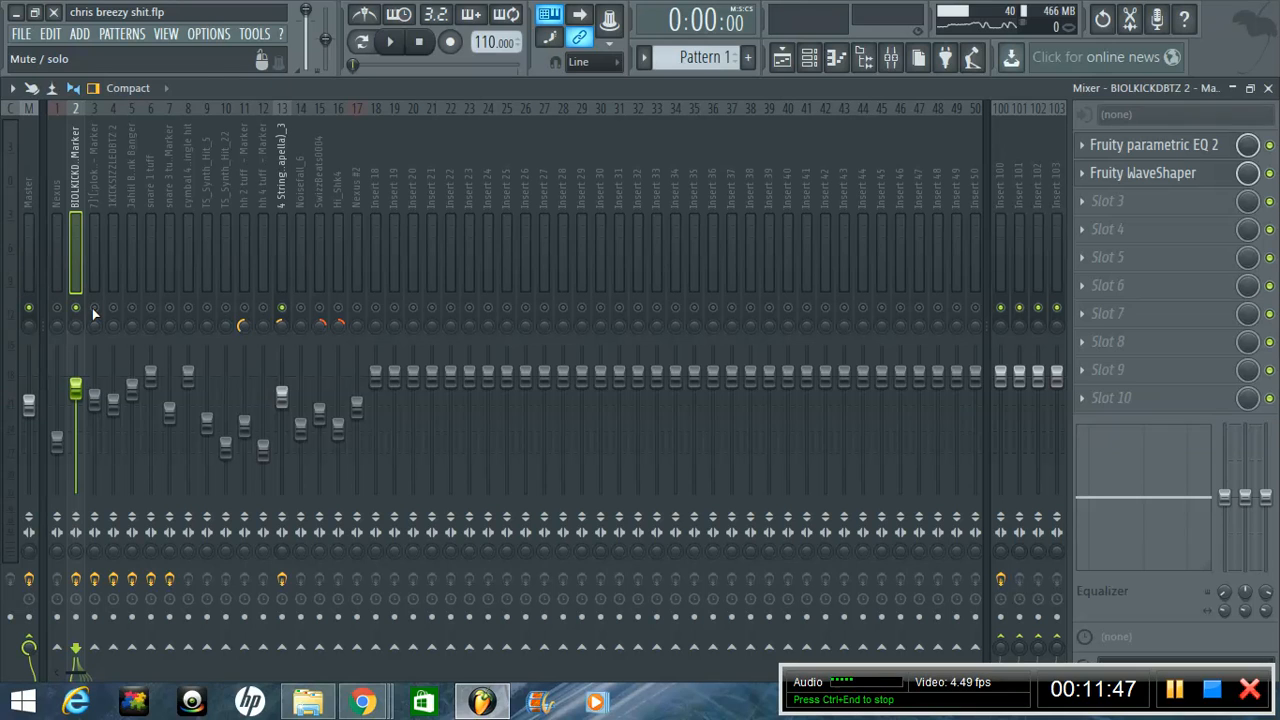
click(1172, 173)
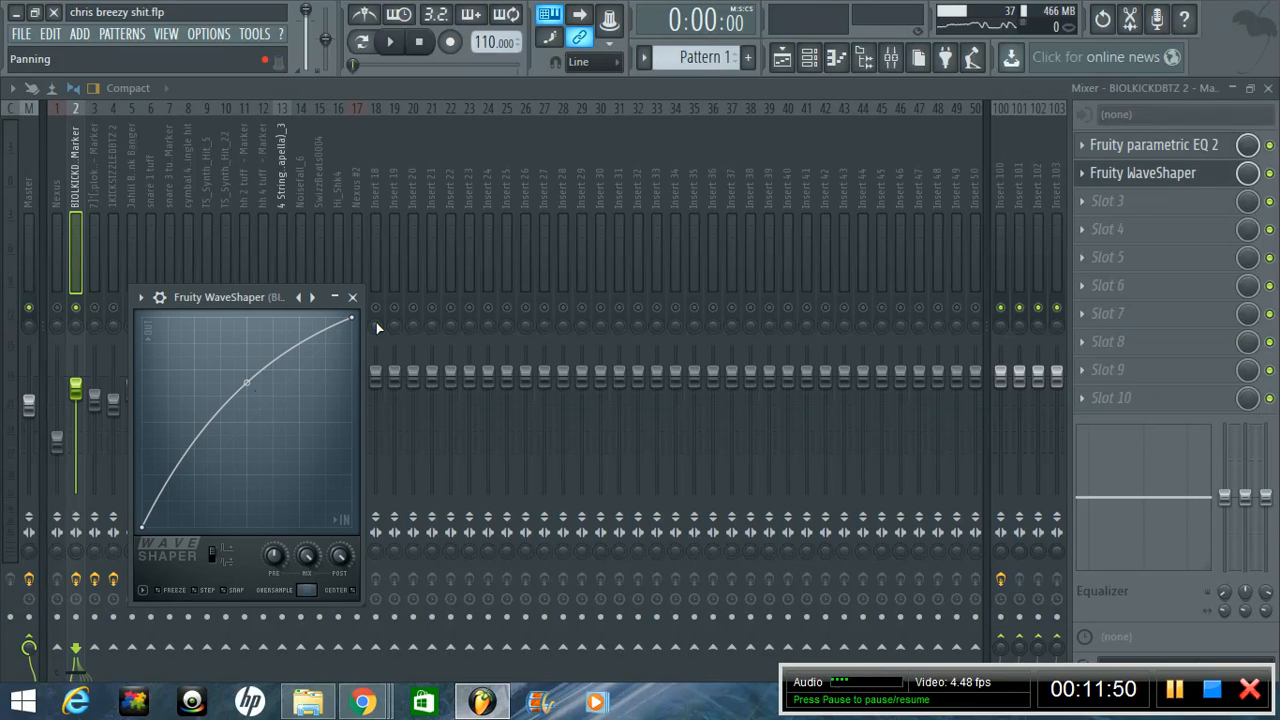
click(357, 296)
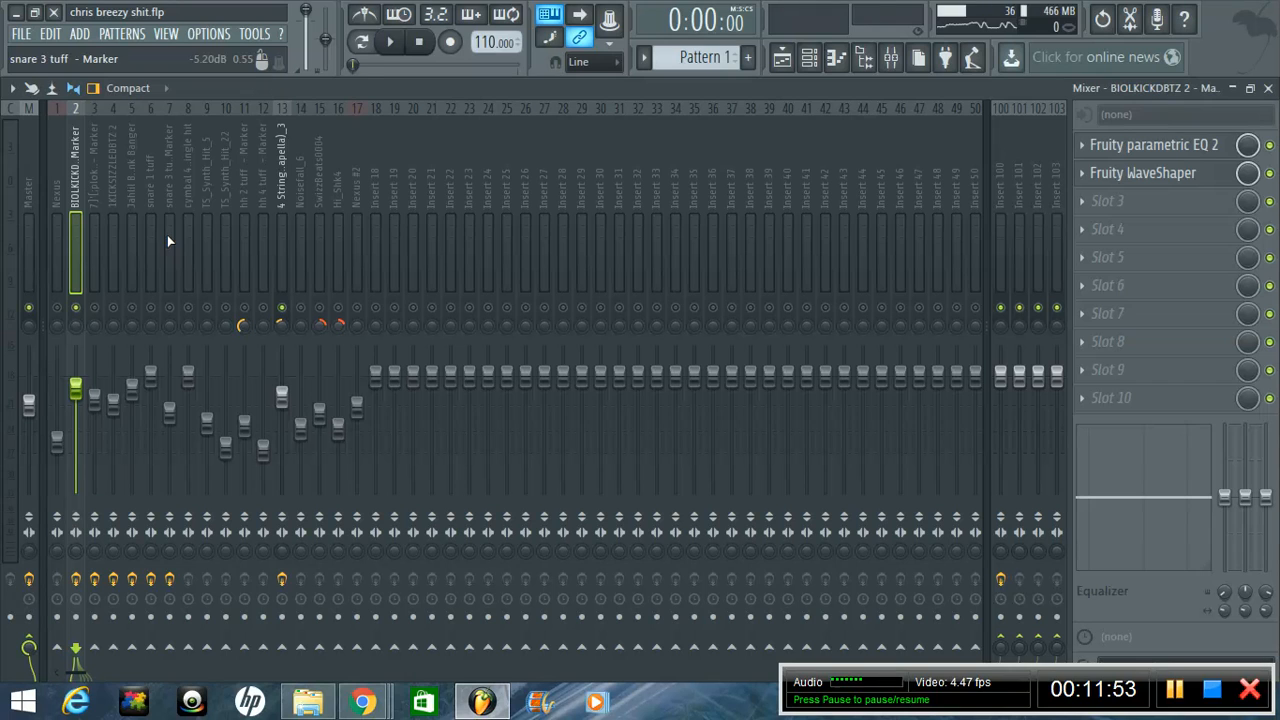
- Play the pattern, select and unmute the kick marker track on mixer insert 3, and open its Fruity parametric EQ 2
key(space)
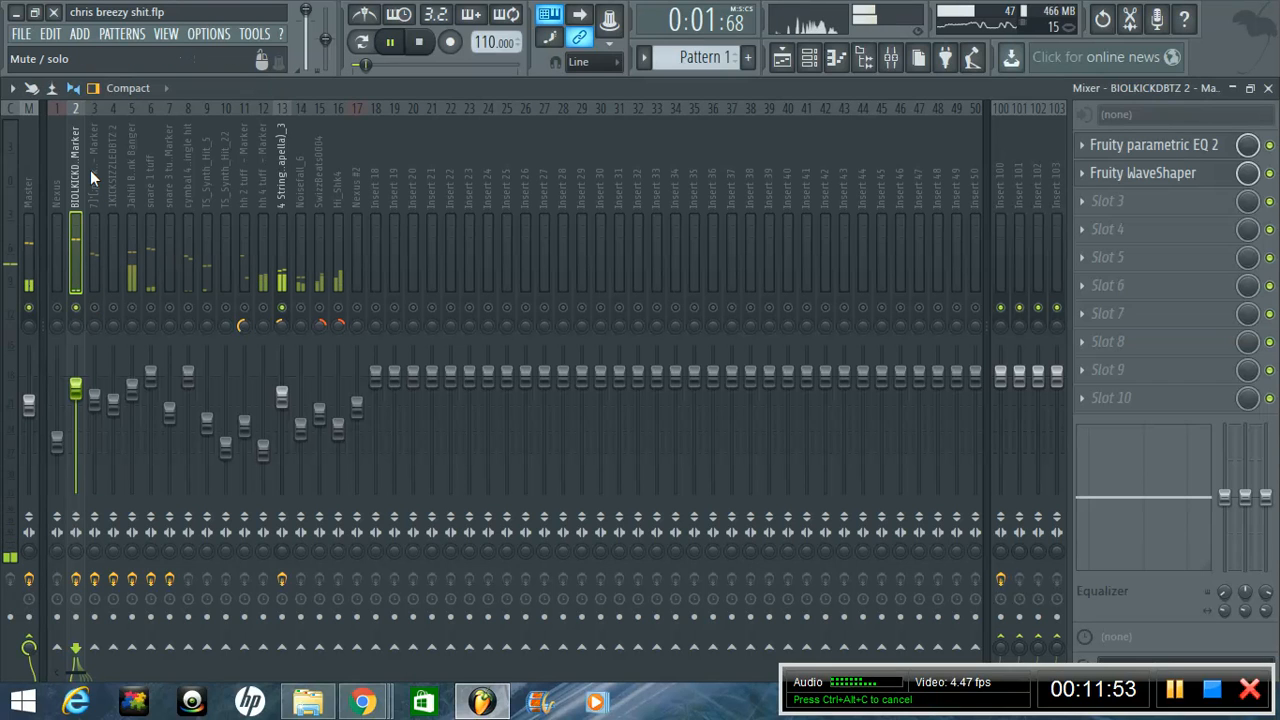
click(90, 170)
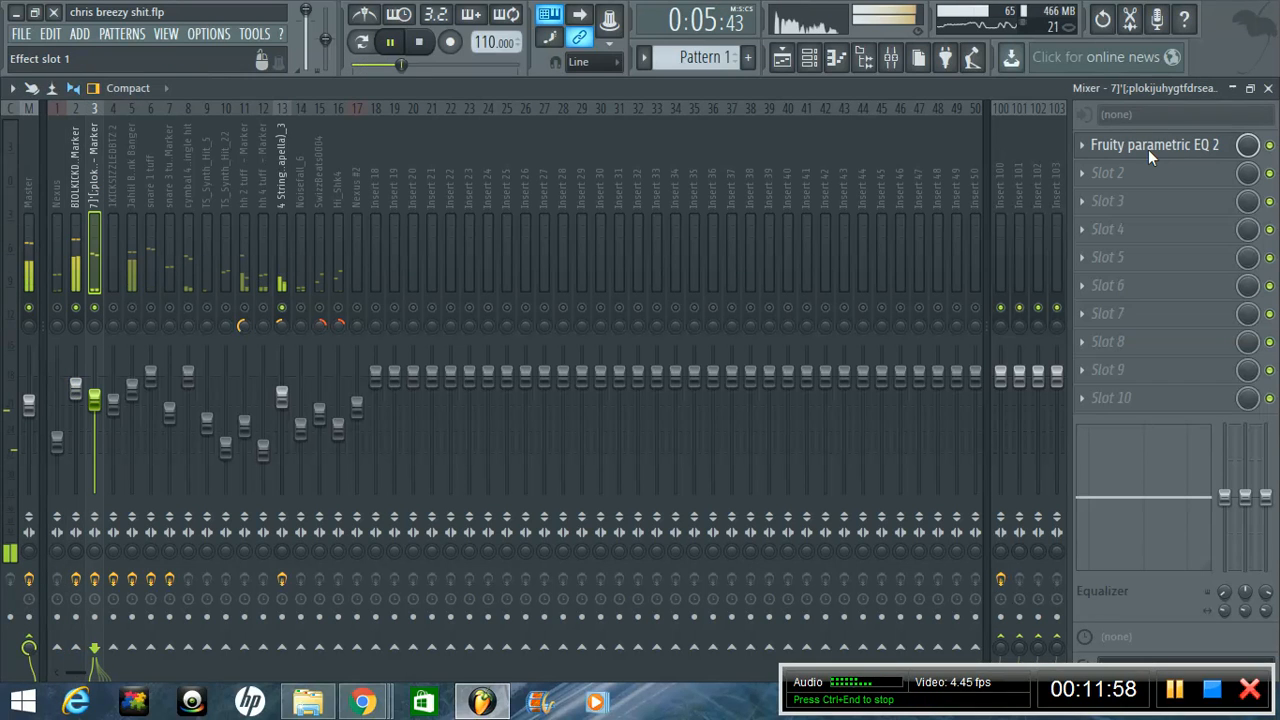
click(1148, 146)
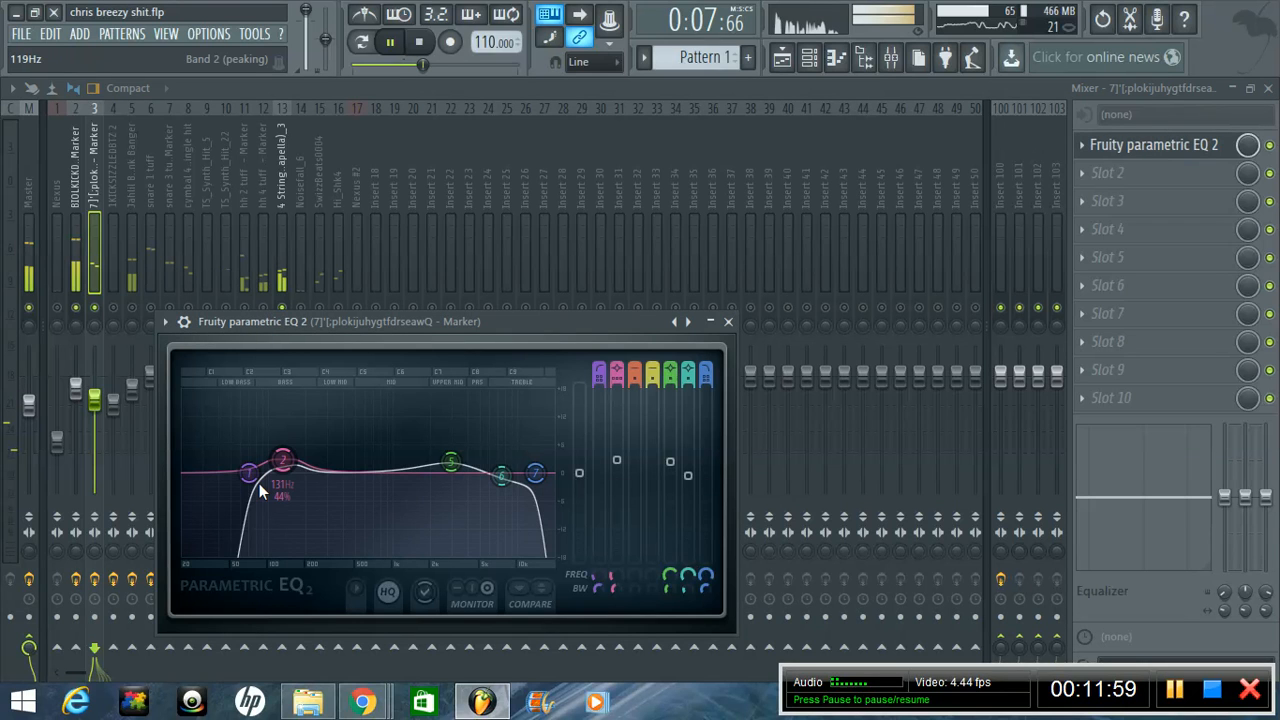
- Move the insert 3 EQ's high-pass band 1 to about 94 Hz and peaking band 2 to about 153 Hz at 3.2 dB, stopping playback
drag(259, 483, 271, 478)
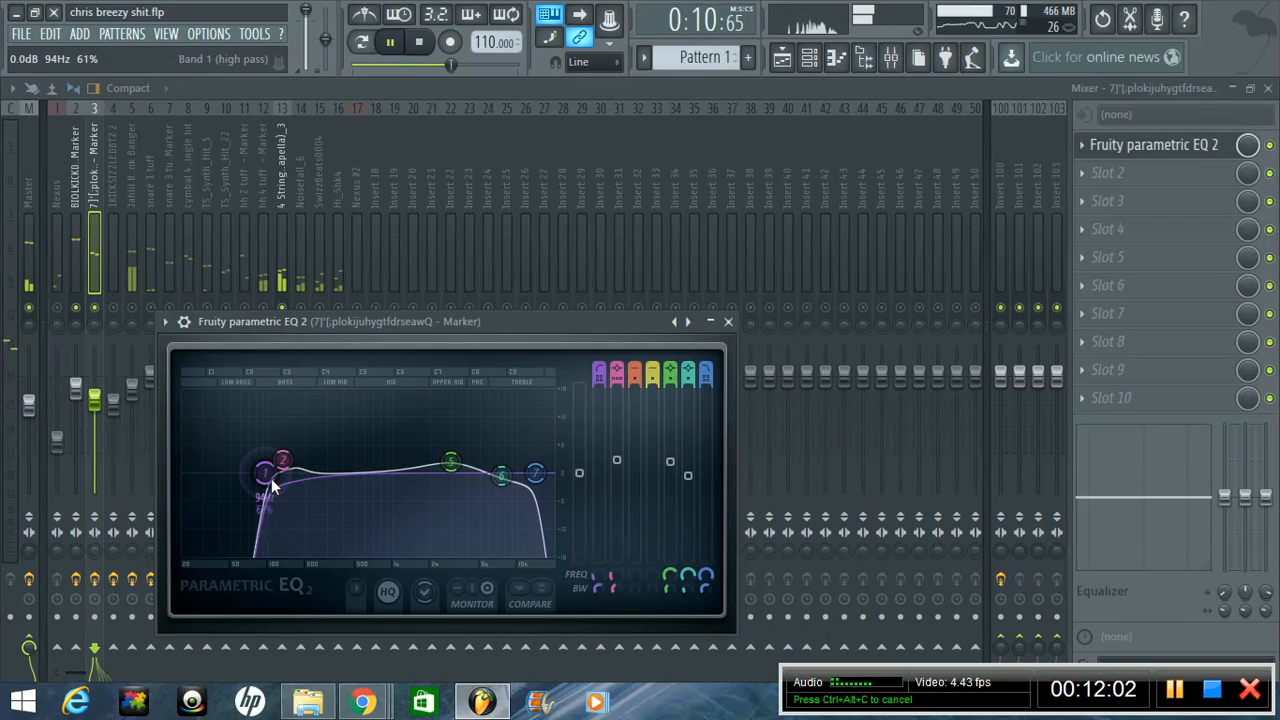
key(space)
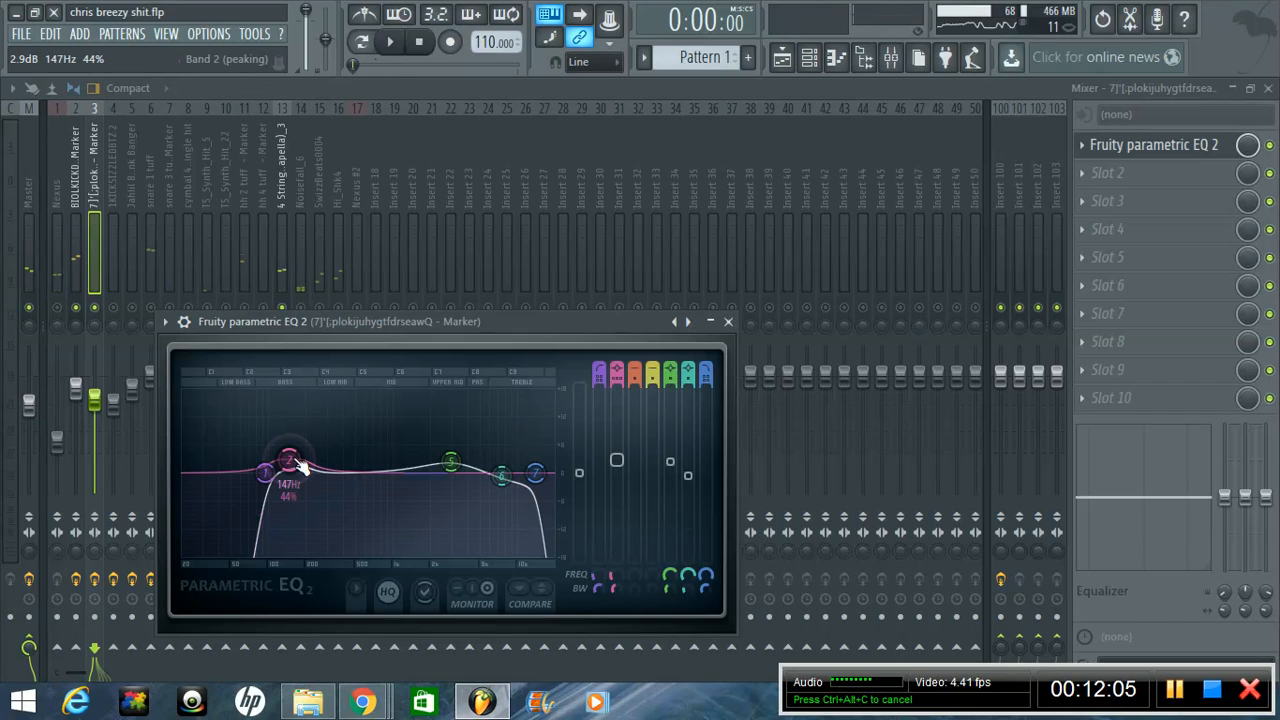
drag(285, 459, 305, 465)
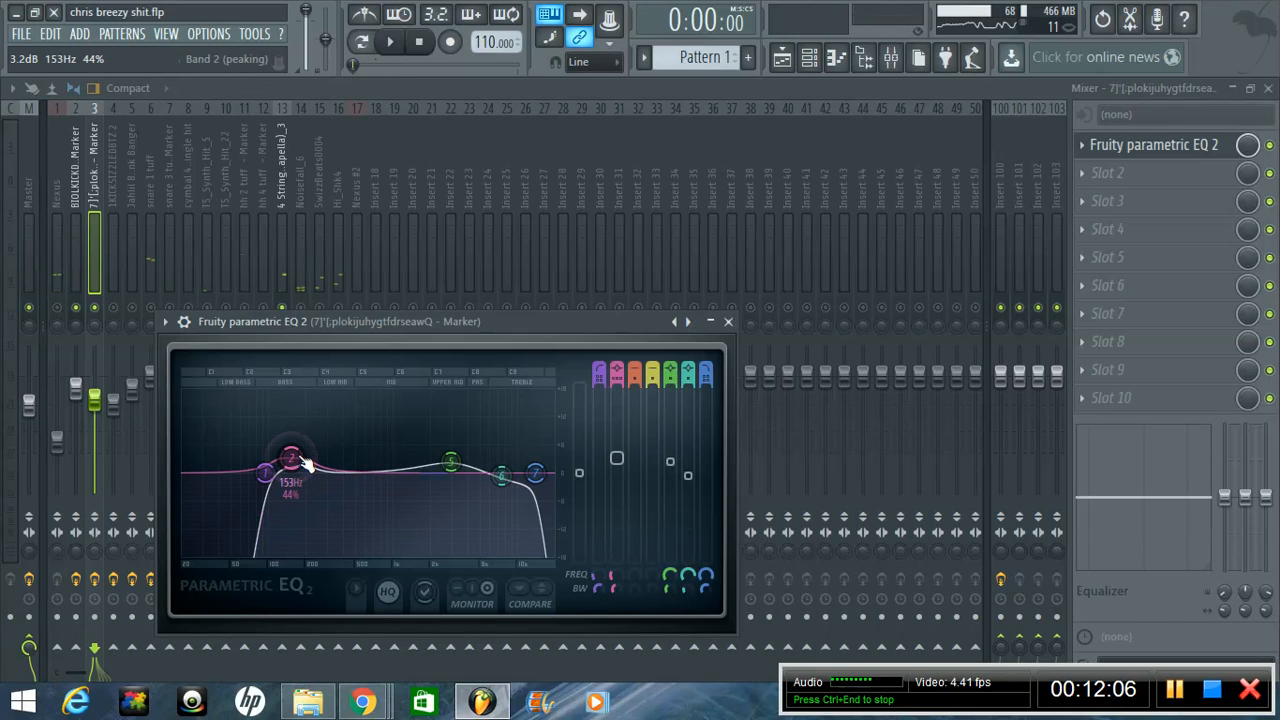
- Check the BIOLKICKDBTZ 2 track's EQ curve for comparison and reopen the insert 3 track's Fruity parametric EQ 2
key(Left)
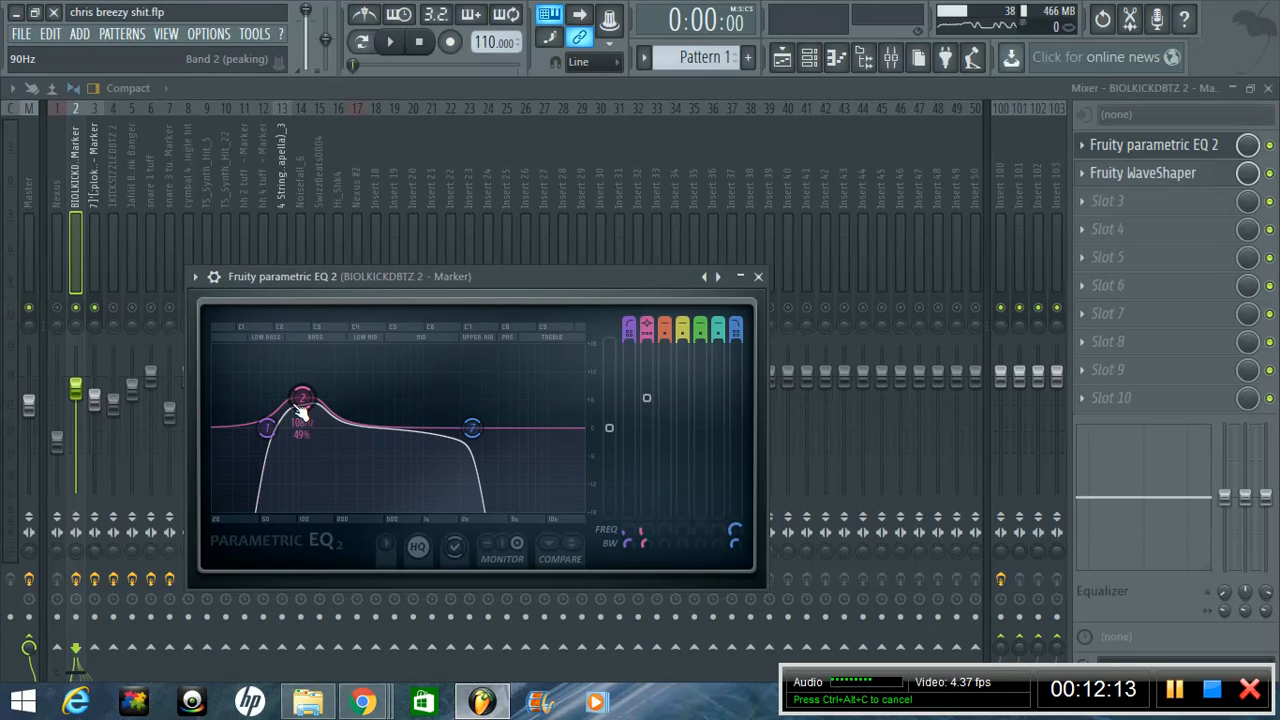
click(101, 189)
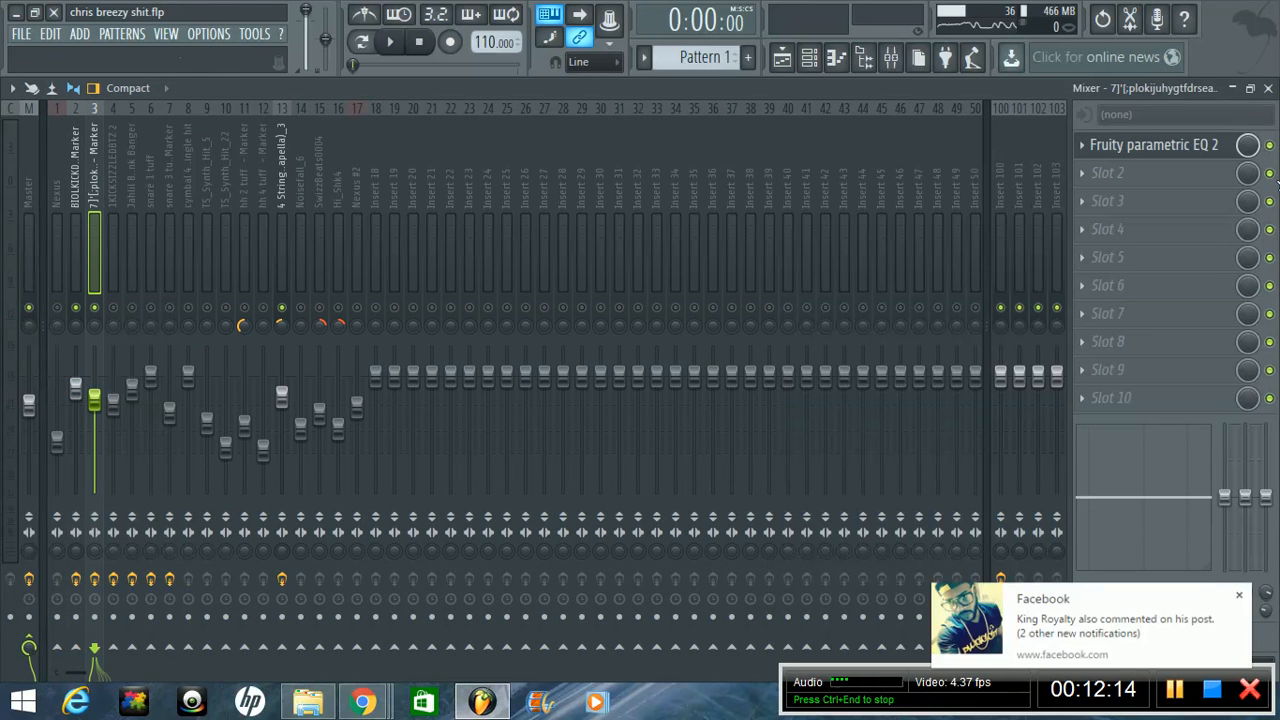
click(1181, 148)
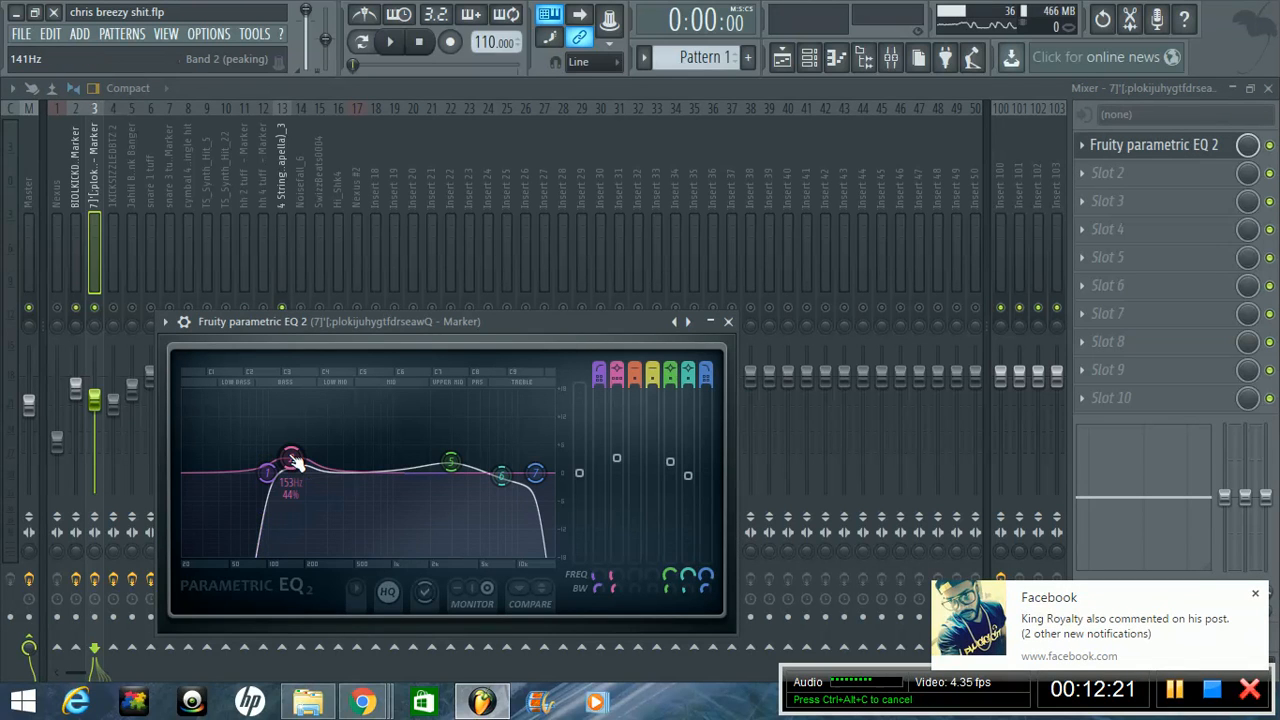
- Raise band 2's frequency slightly and move peaking band 5 to about 3647 Hz with a small boost in the insert 3 EQ
drag(300, 465, 302, 466)
drag(454, 466, 470, 467)
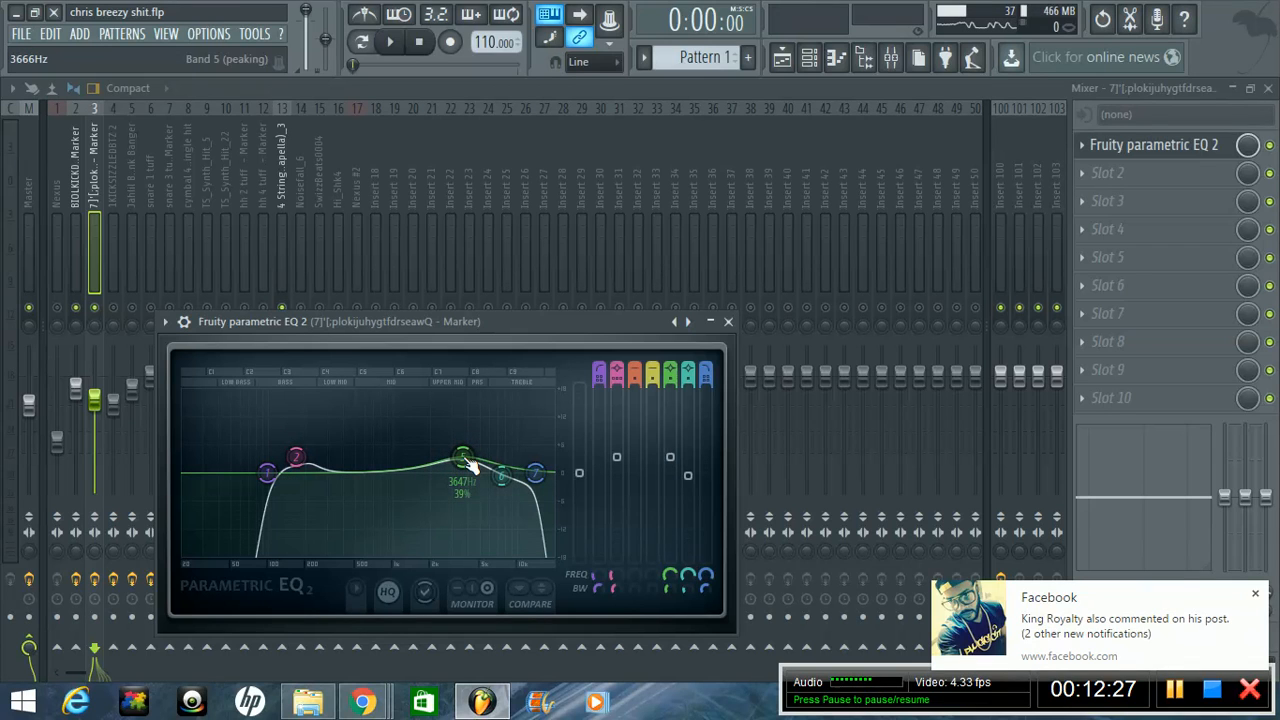
- During playback, mute the Take Me Away acapella track and move peaking band 5 in the insert 3 EQ to about 4097 Hz
key(space)
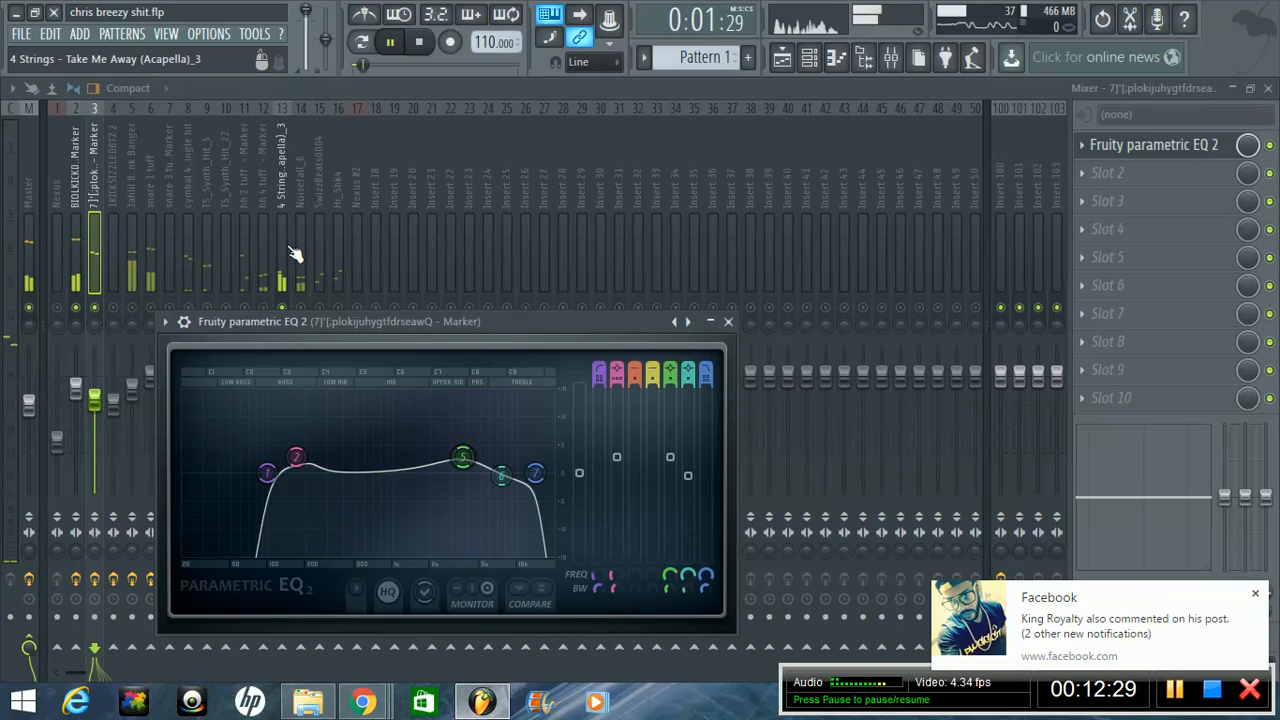
click(282, 308)
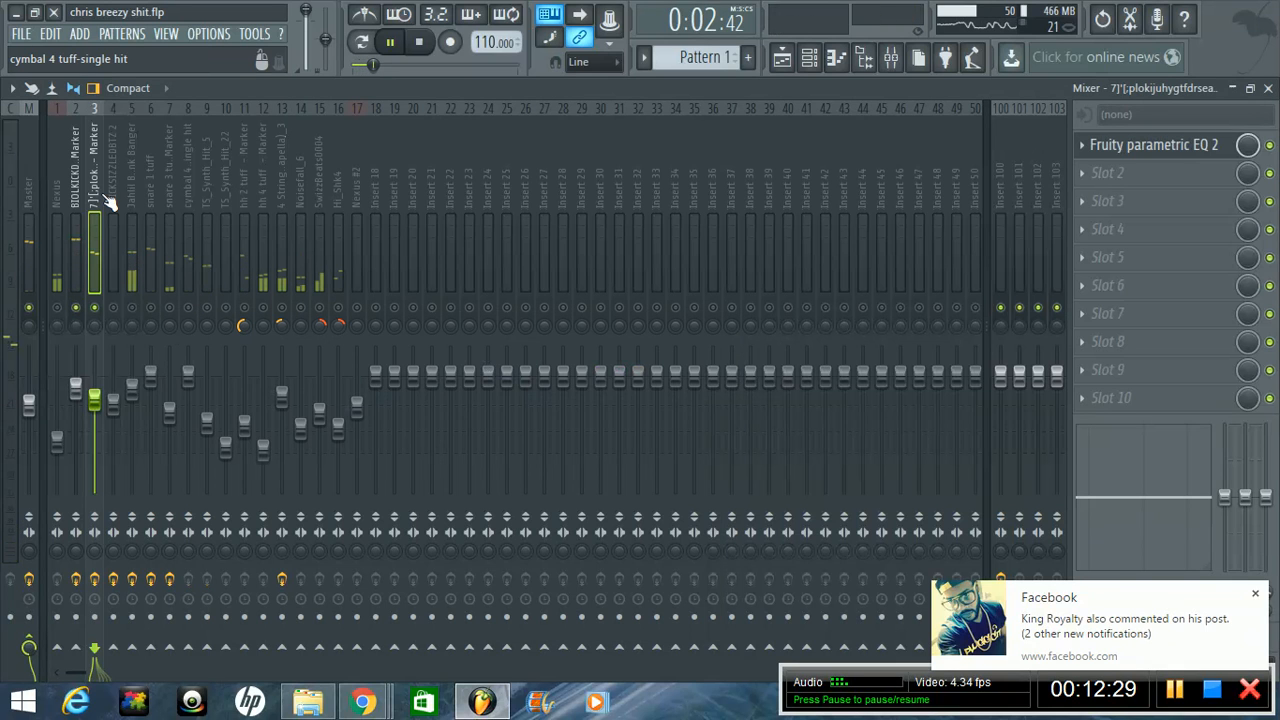
click(1154, 150)
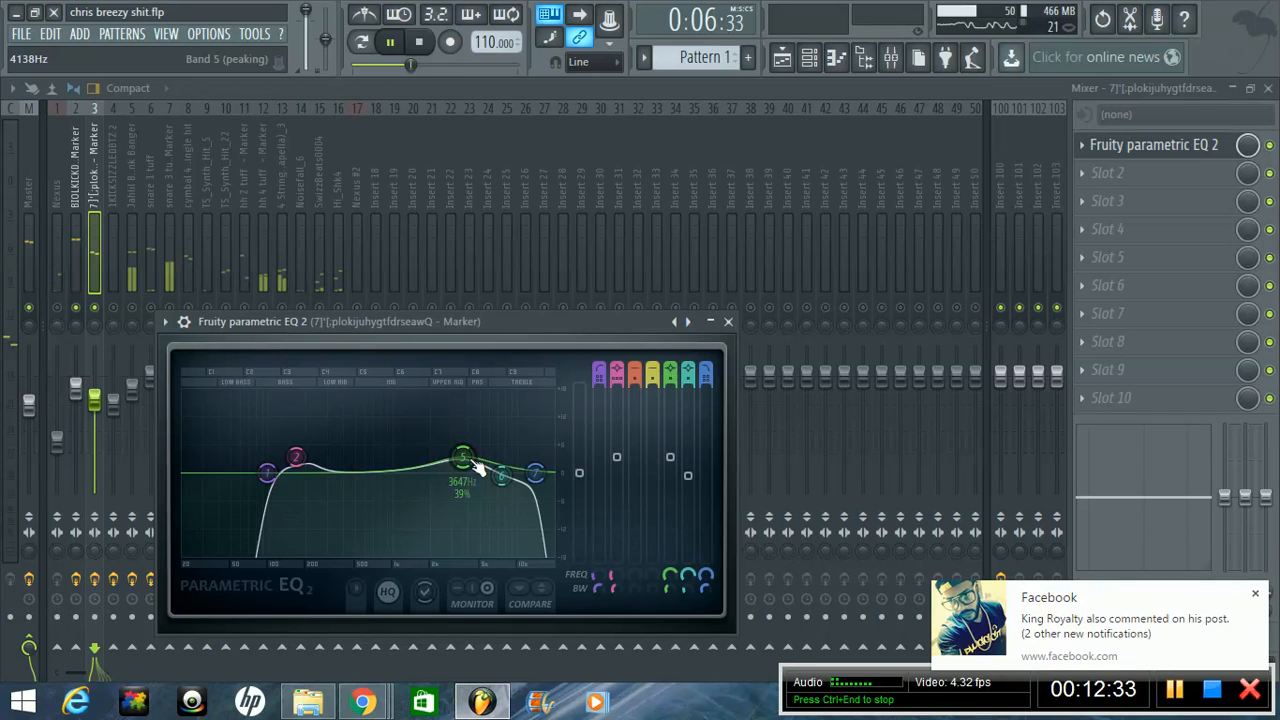
drag(476, 463, 476, 461)
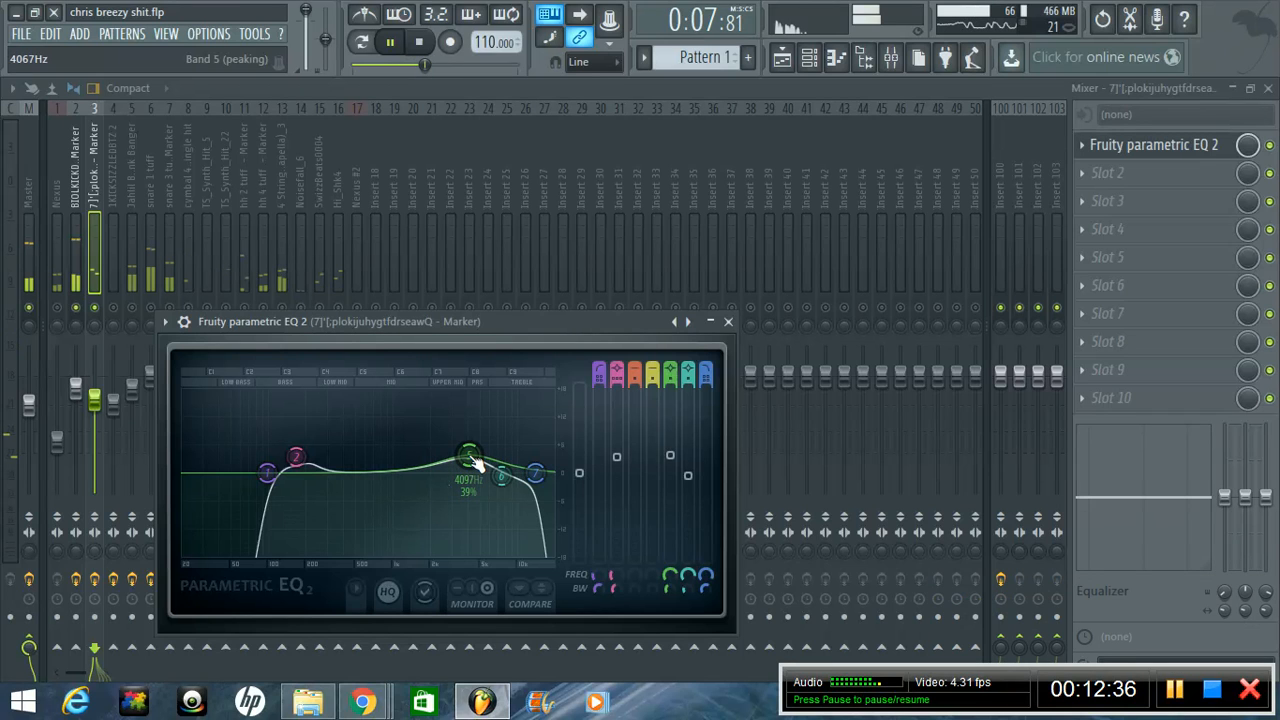
click(728, 322)
- Unmute the Jahlil Beats Trunk Banger track on insert 5, open its Fruity parametric EQ 2, and stop playback
click(133, 309)
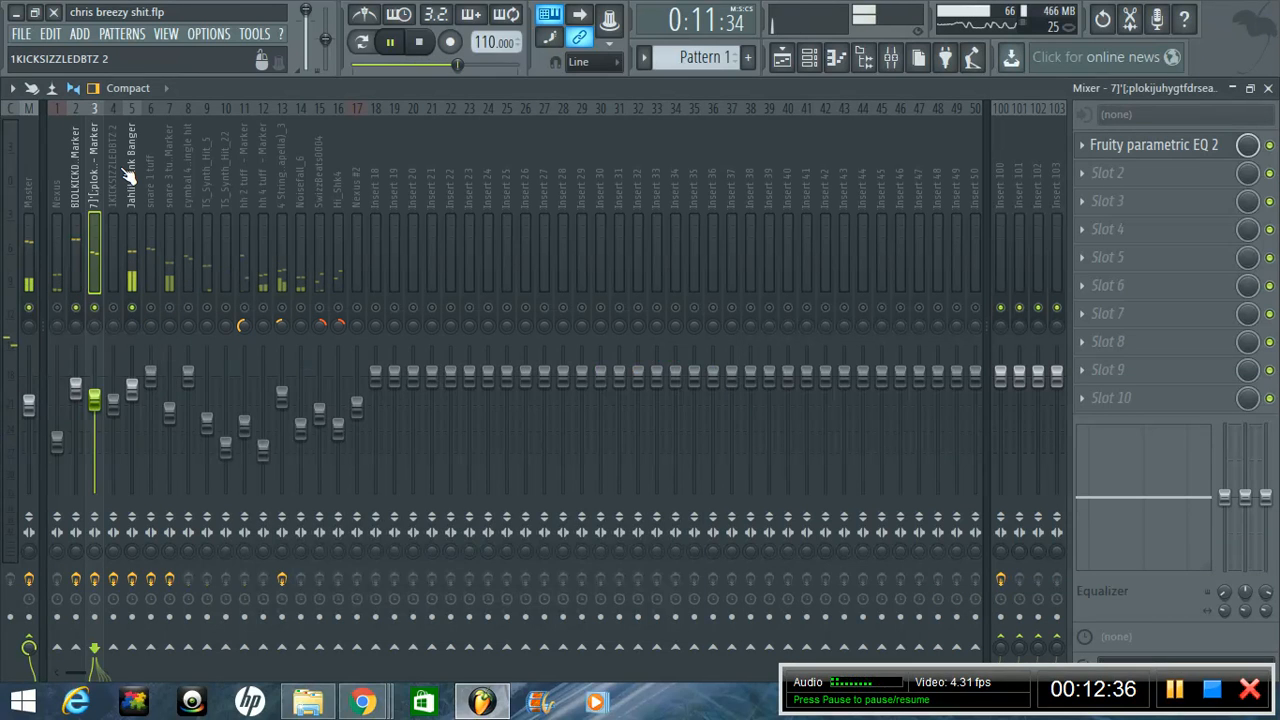
click(128, 175)
click(1195, 155)
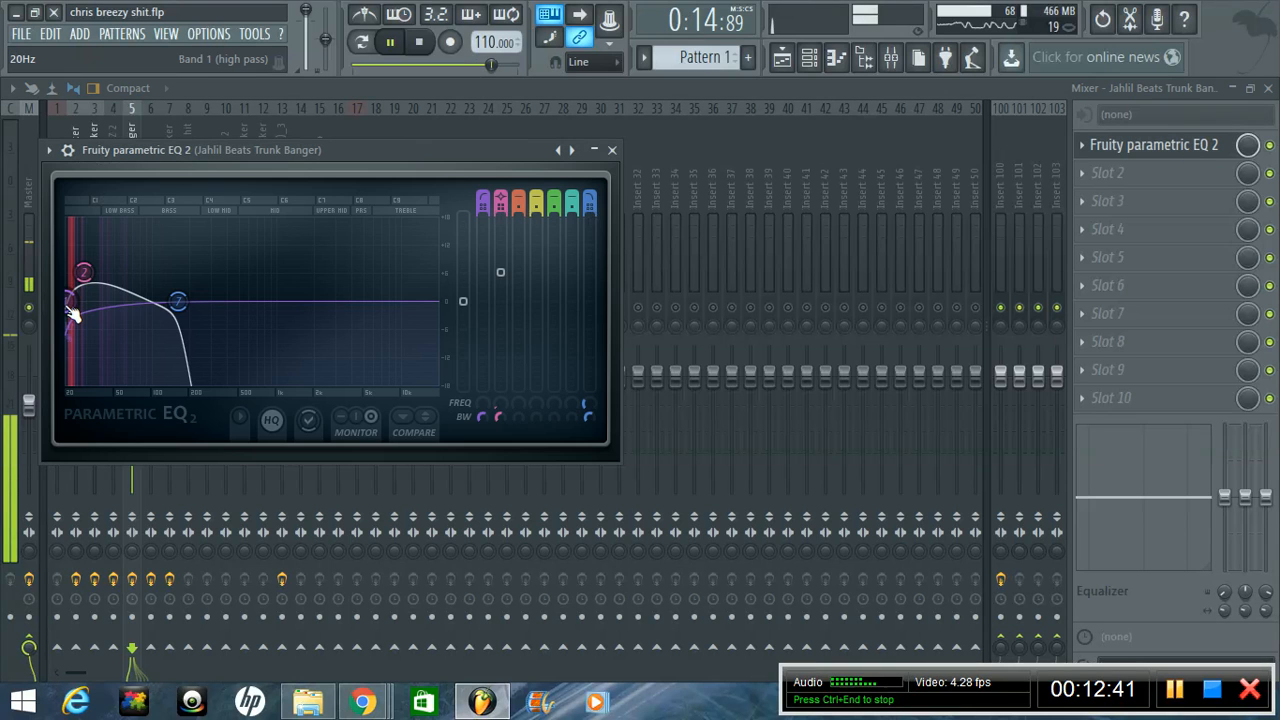
key(space)
- Lower peaking band 2's frequency slightly below 28 Hz at about 6.6 dB in the Trunk Banger EQ, auditioning it with playback
drag(72, 312, 74, 312)
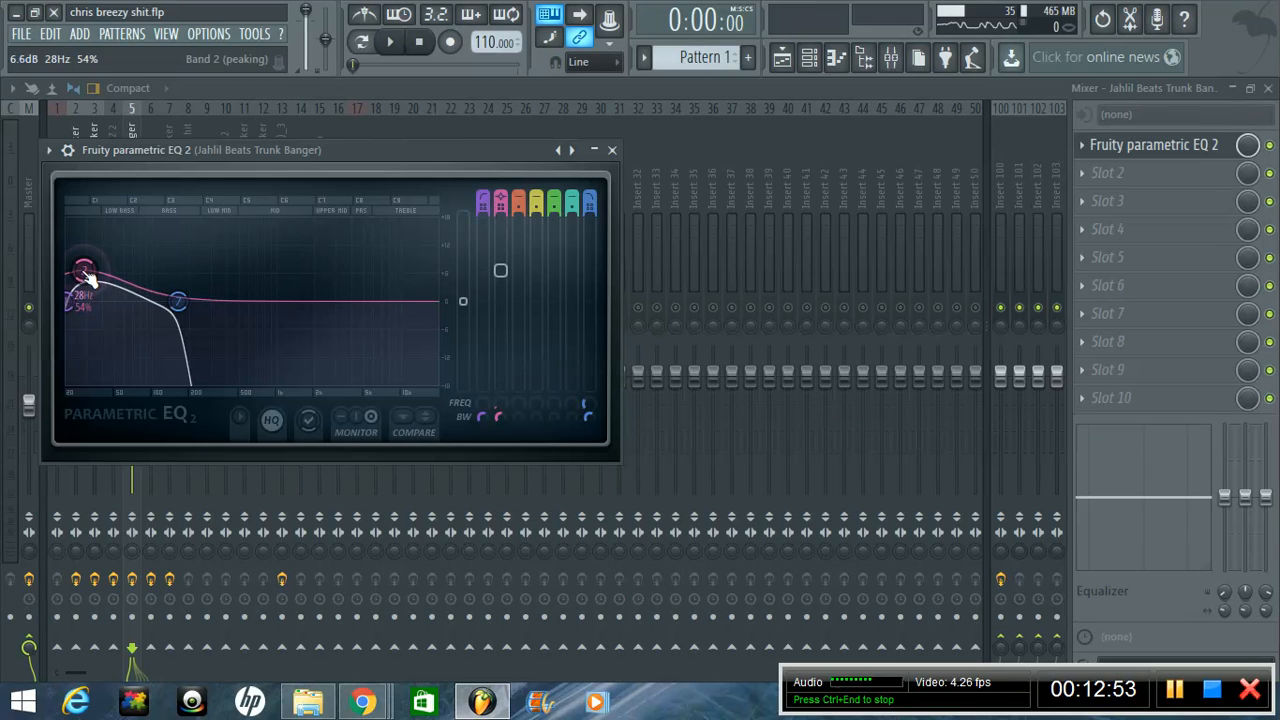
drag(88, 280, 82, 276)
key(space)
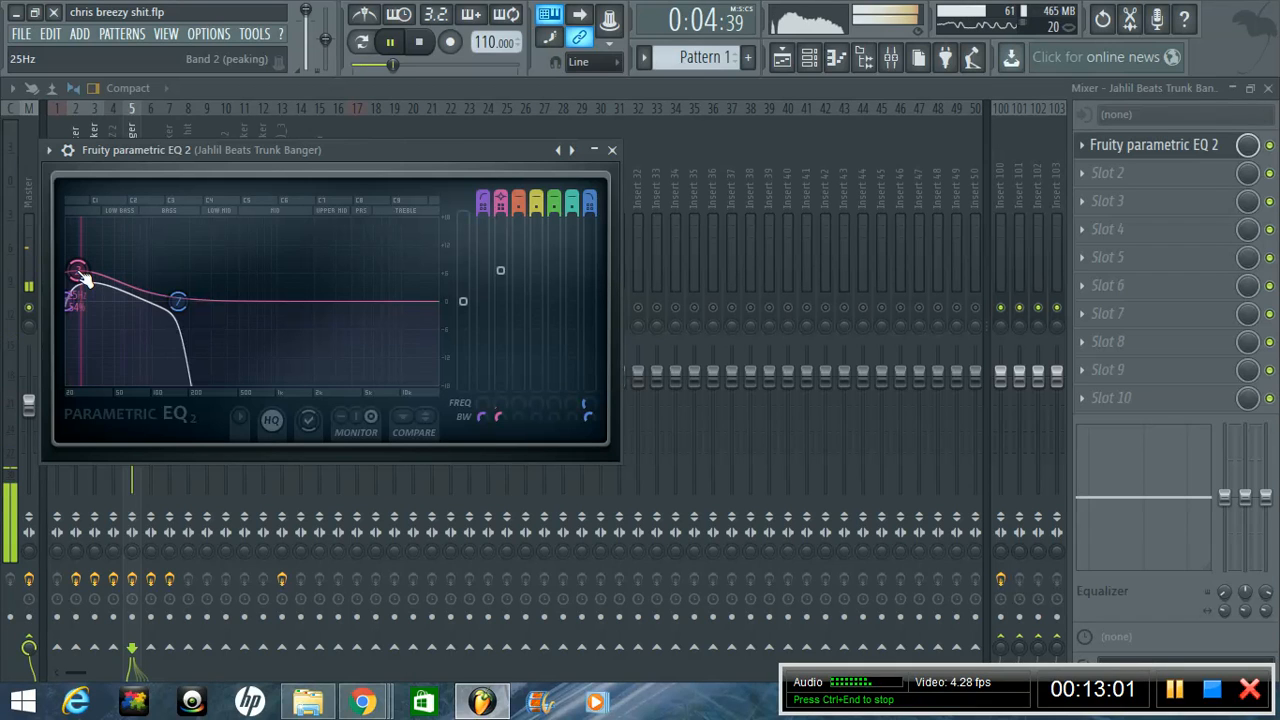
drag(80, 272, 91, 277)
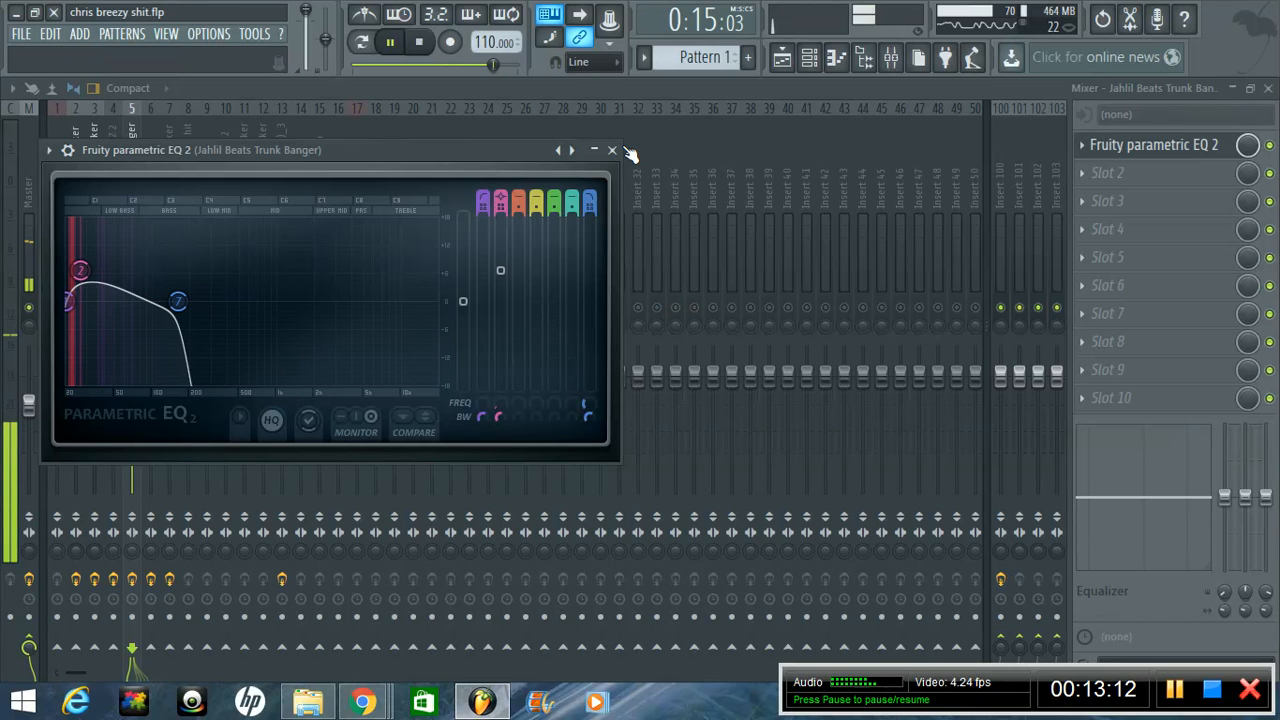
click(612, 150)
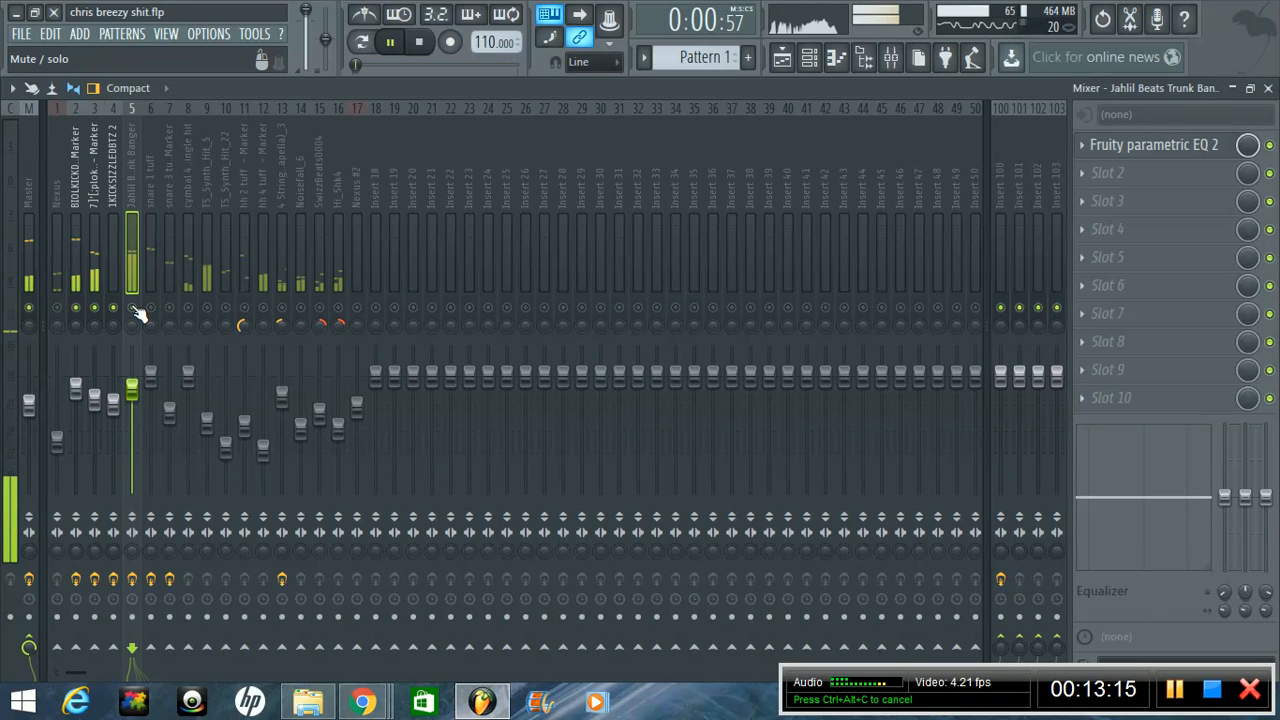
- Stop playback, check the pattern in the channel rack, and restart playback in the mixer
key(space)
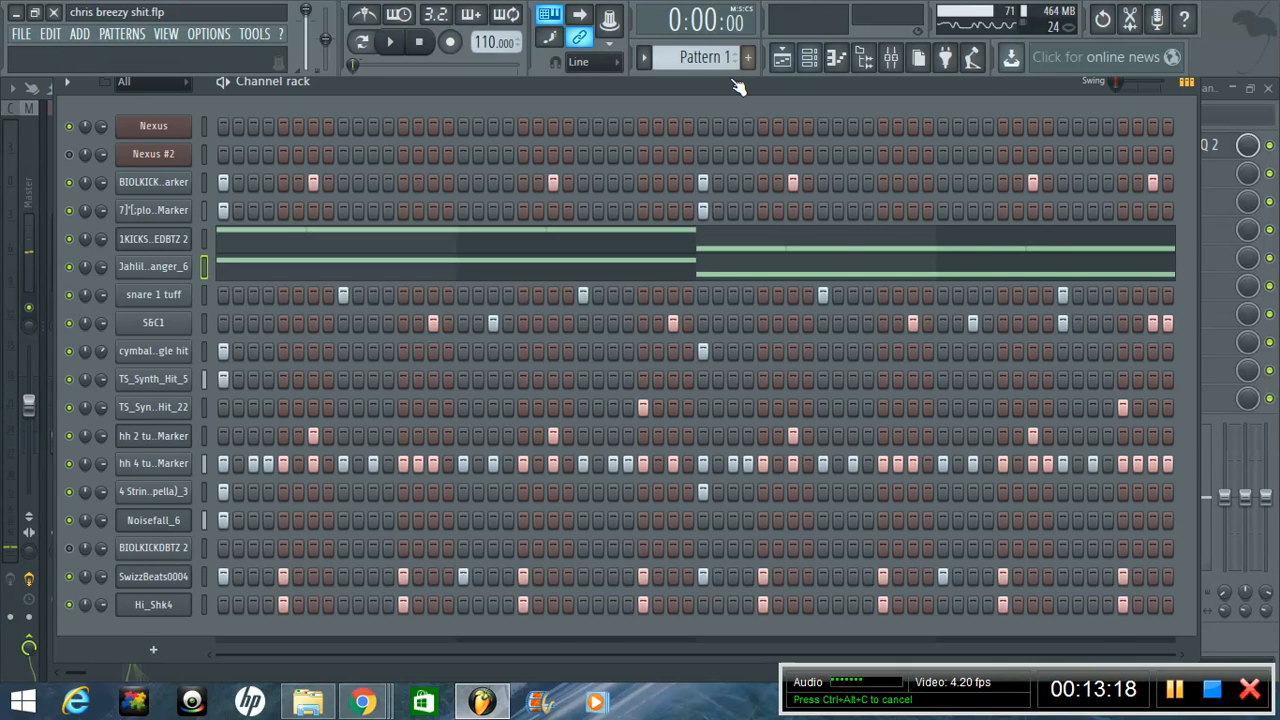
key(F6)
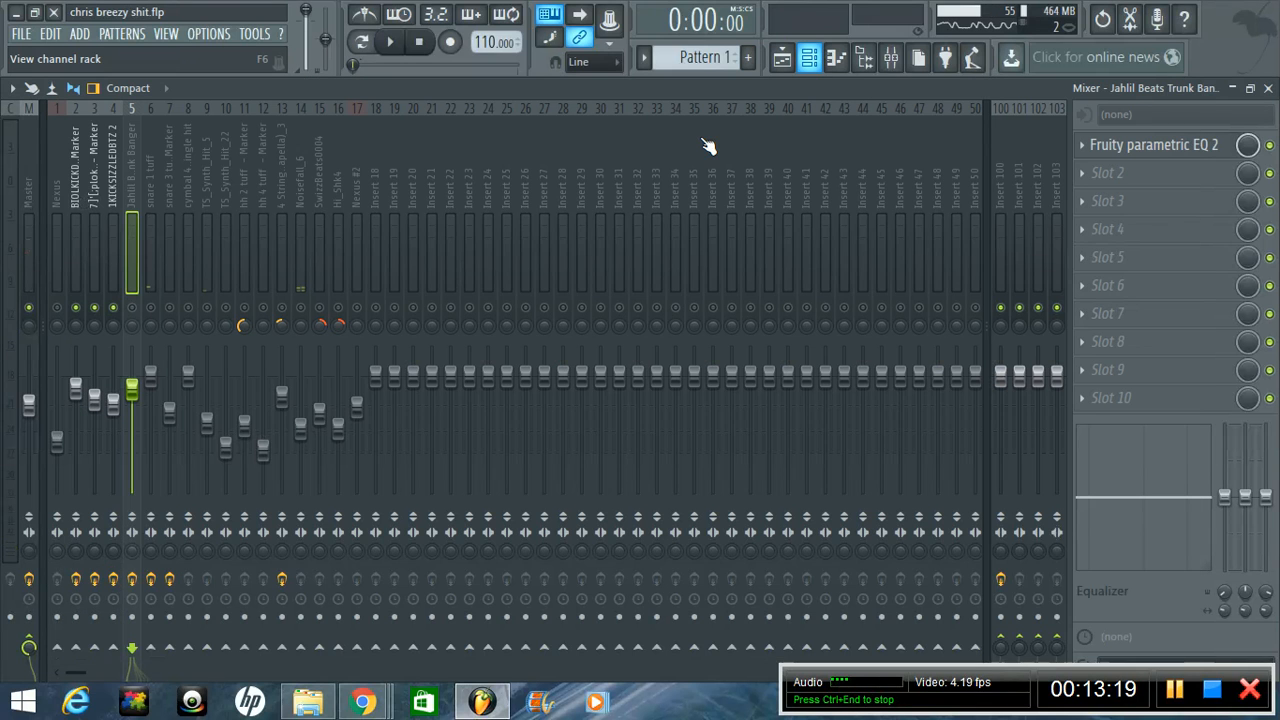
key(space)
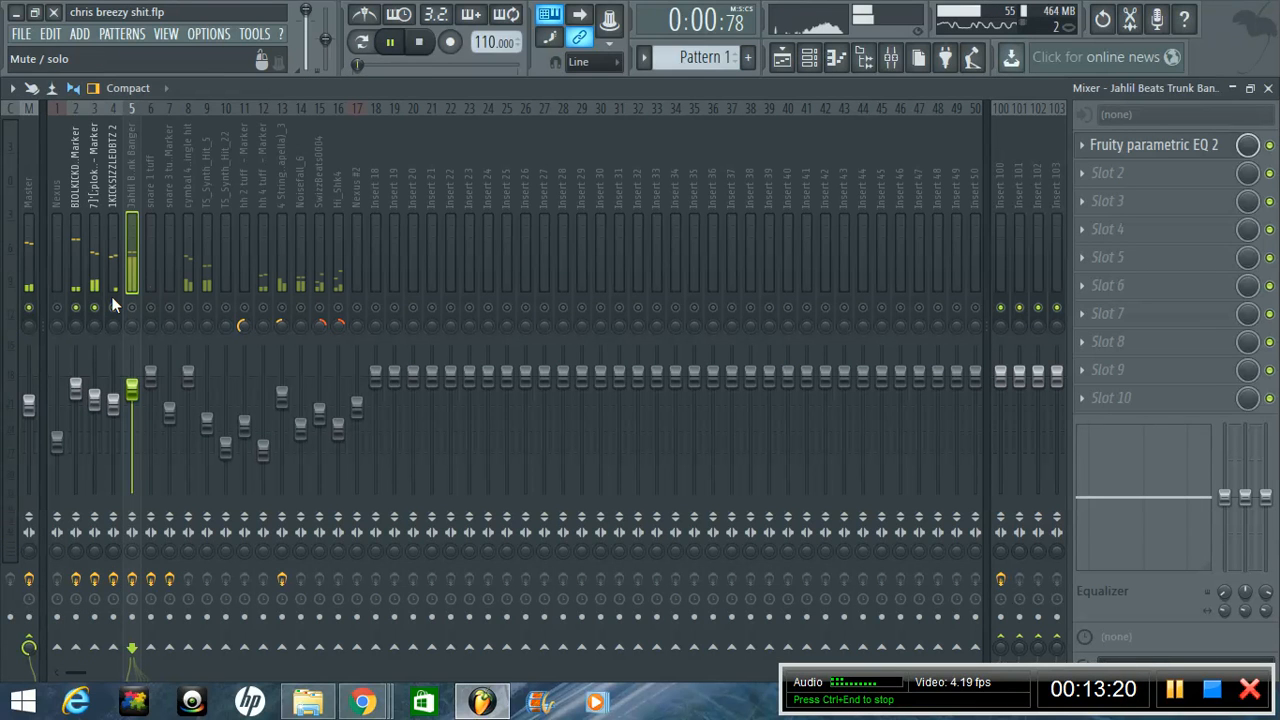
- Examine the EQ bands on the 1KICKSIZZLEDBTZ 2 track's Fruity parametric EQ 2 during playback, then close it and stop
click(121, 201)
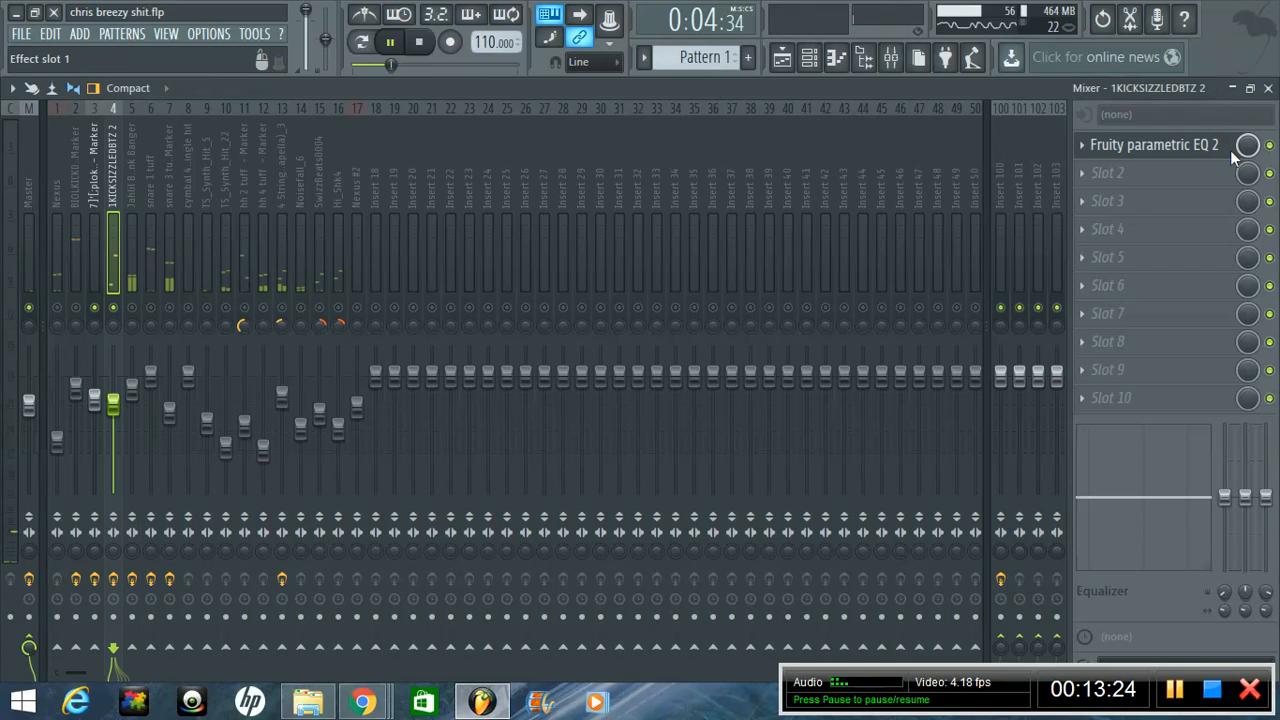
click(1157, 143)
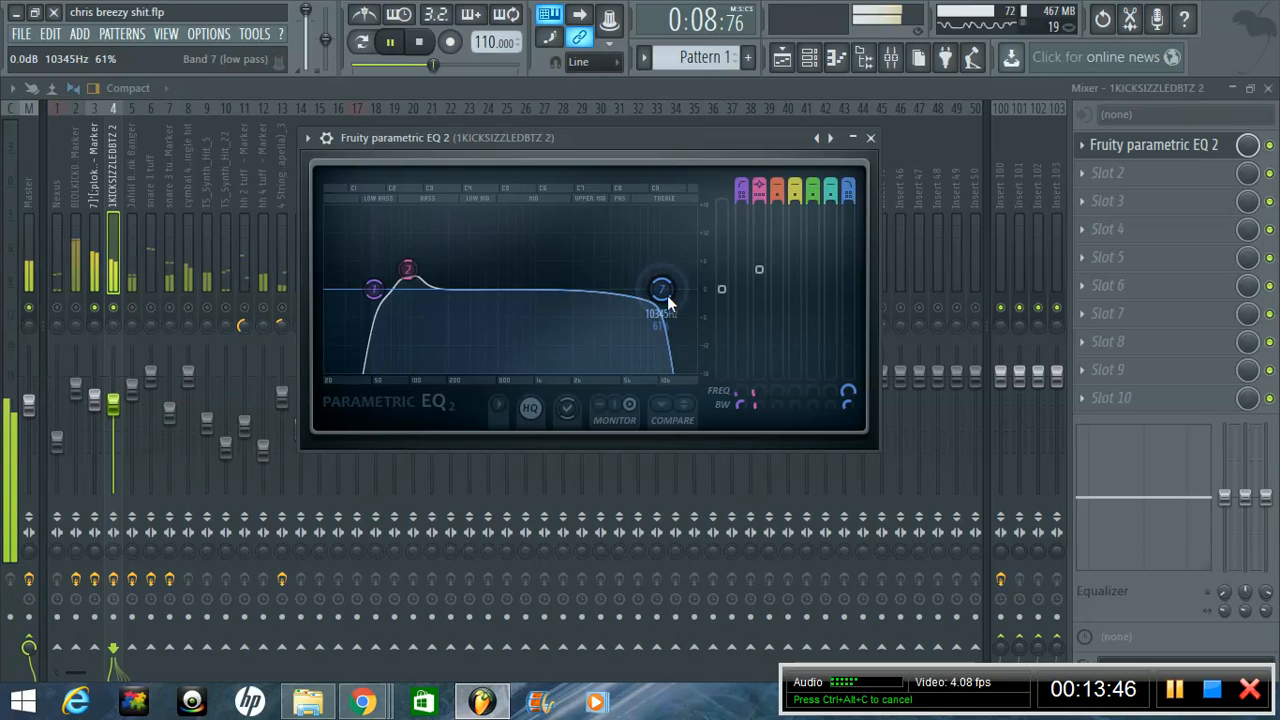
click(866, 145)
key(space)
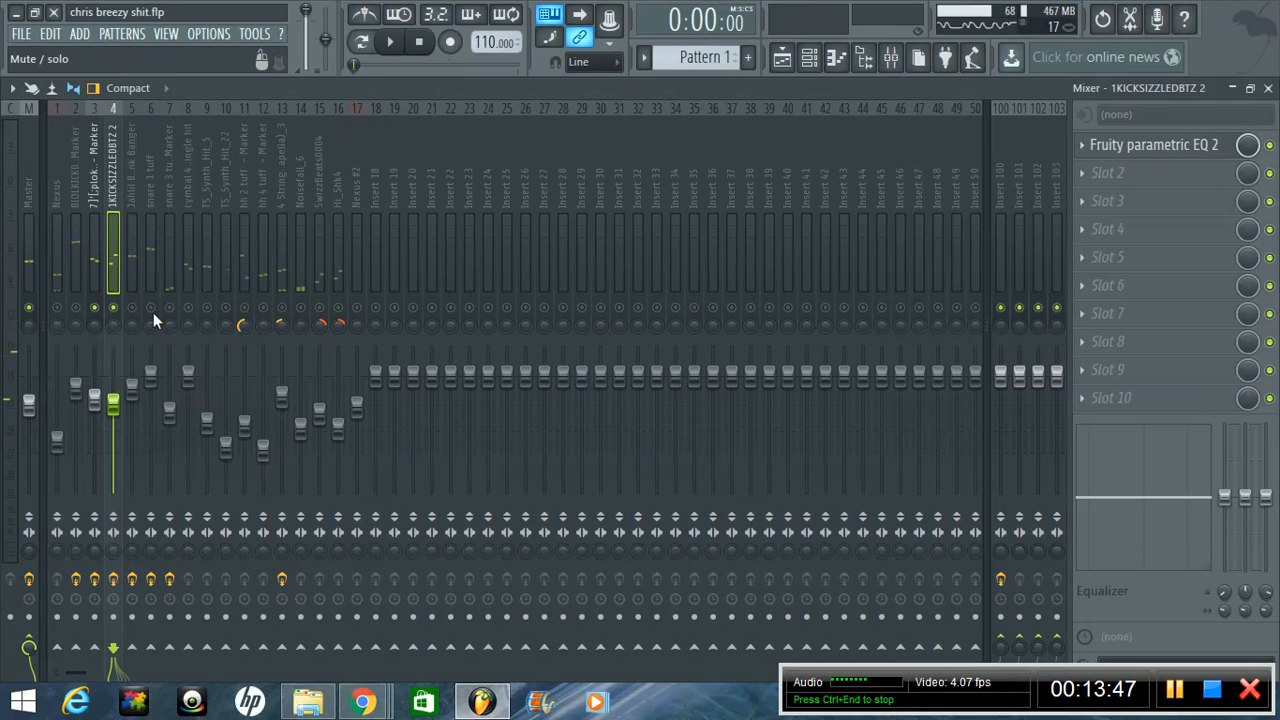
- Unmute the snare 1 tuff track on insert 6, play the pattern, and open the track's Fruity parametric EQ 2
click(150, 308)
key(space)
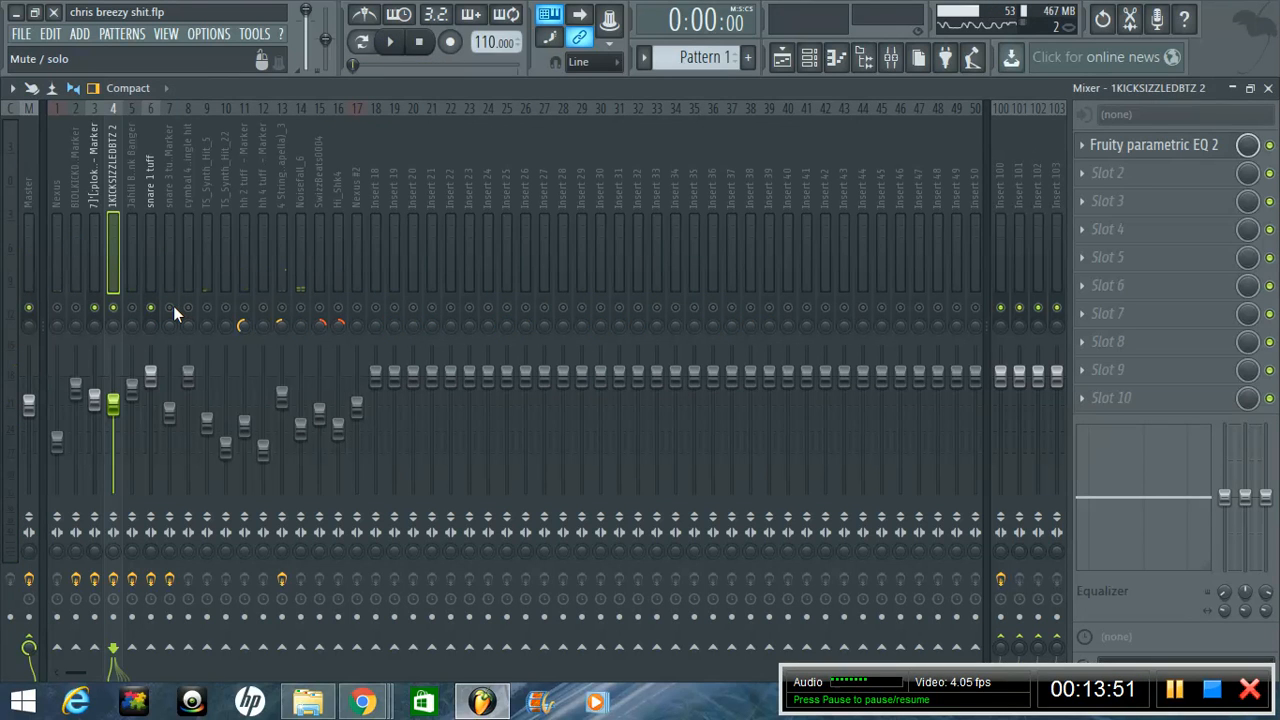
click(156, 180)
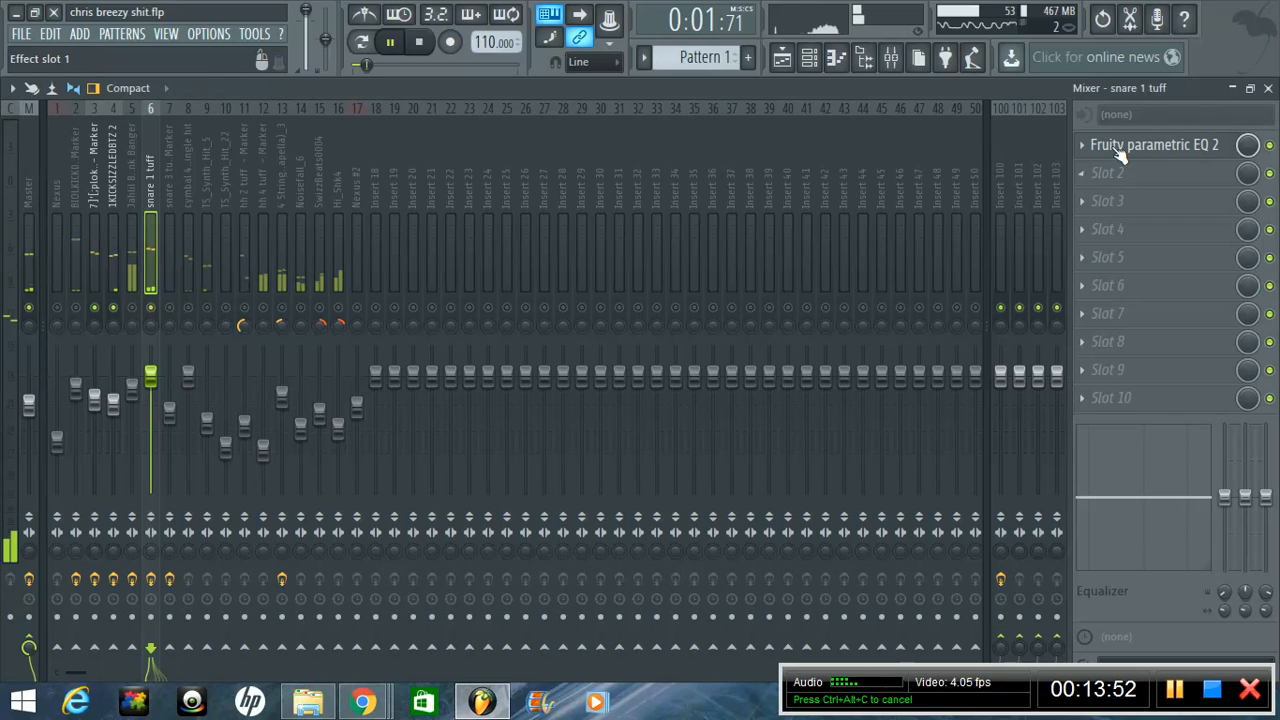
click(1120, 152)
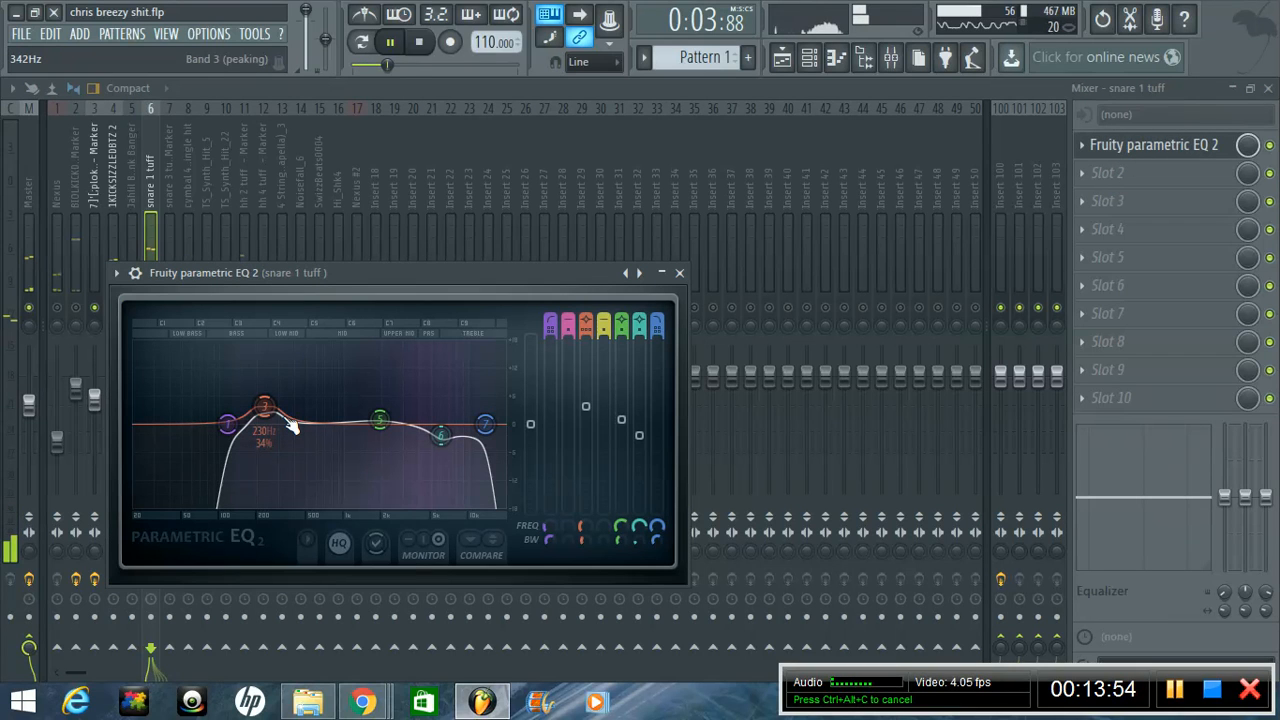
- Set the snare EQ's peaking band 6 to about 6553 Hz with 9% bandwidth, and raise band 5's gain and frequency slightly
drag(450, 445, 452, 445)
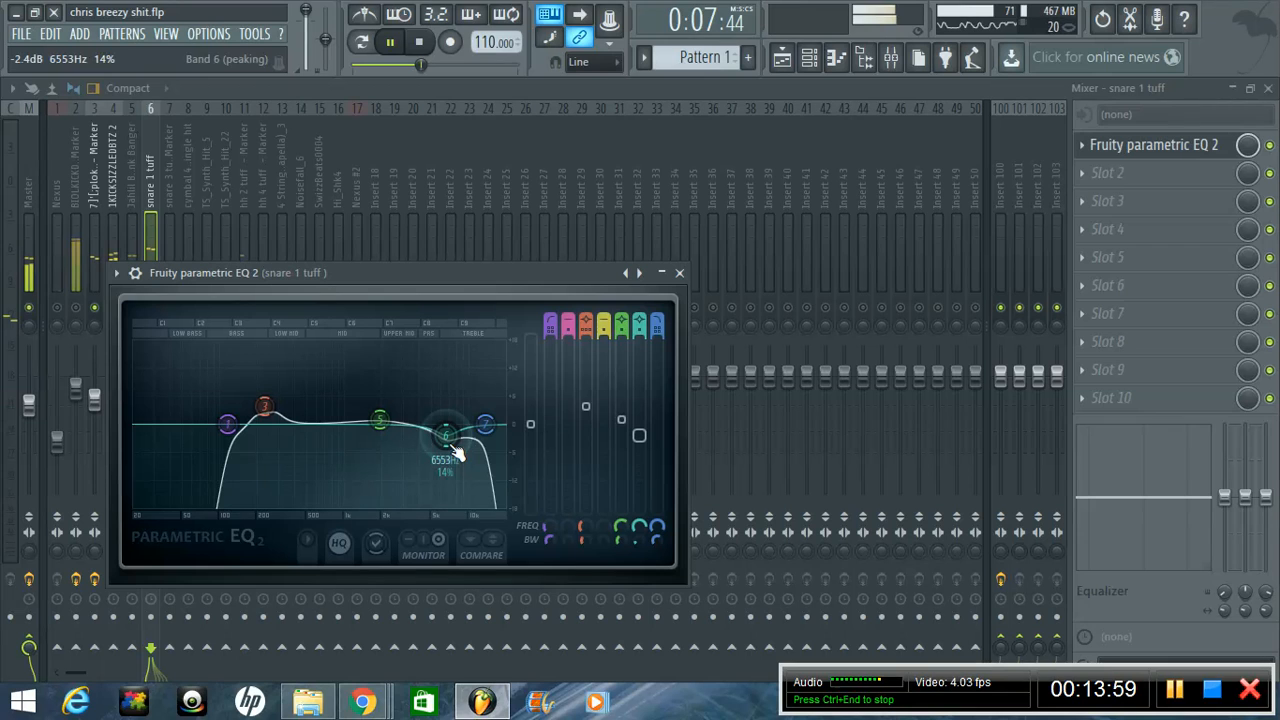
scroll(452, 445, down, 3)
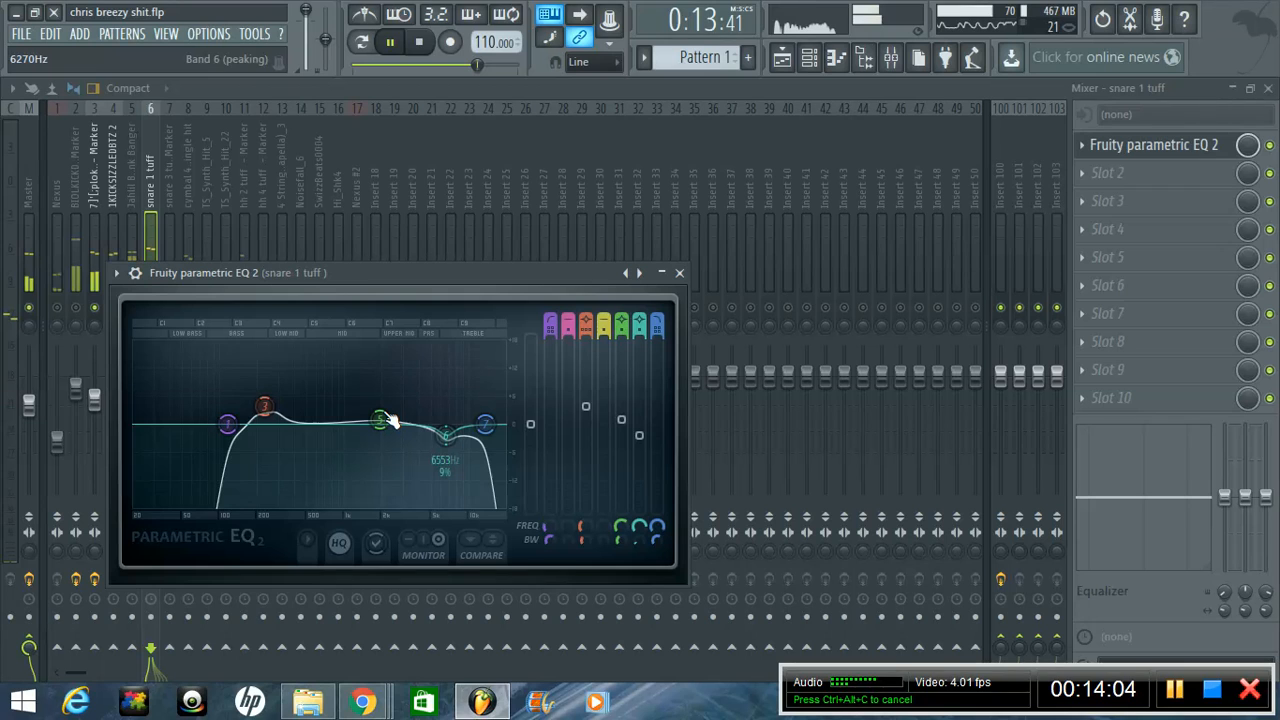
drag(390, 420, 390, 415)
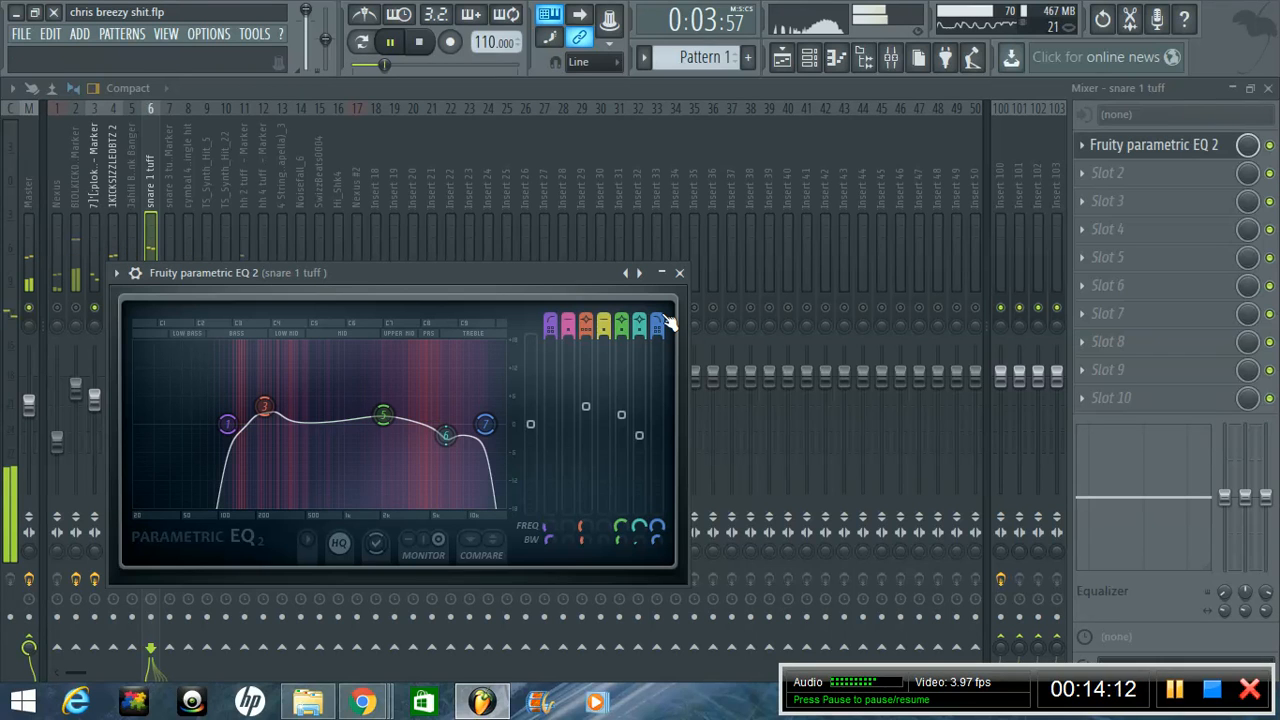
click(679, 273)
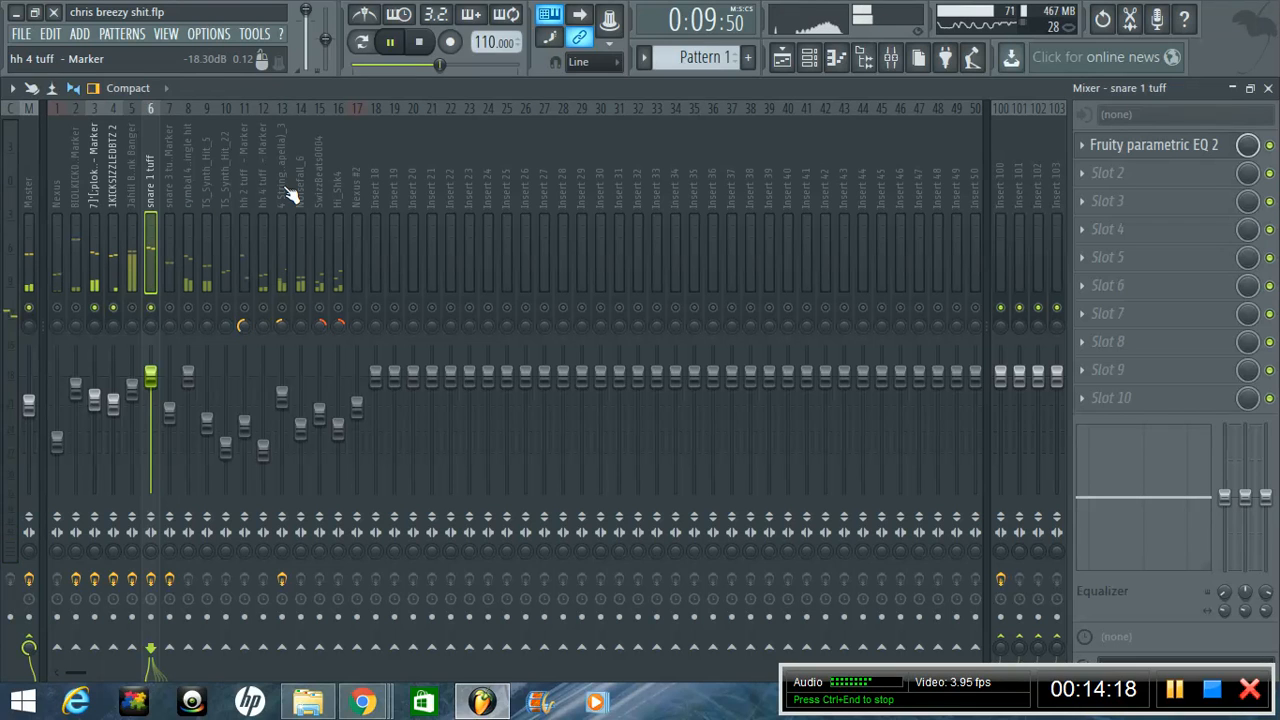
- Unmute all mixer tracks, mute only the 1KICKSIZZLEDBTZ 2 track, and play the full pattern through before stopping it
key(space)
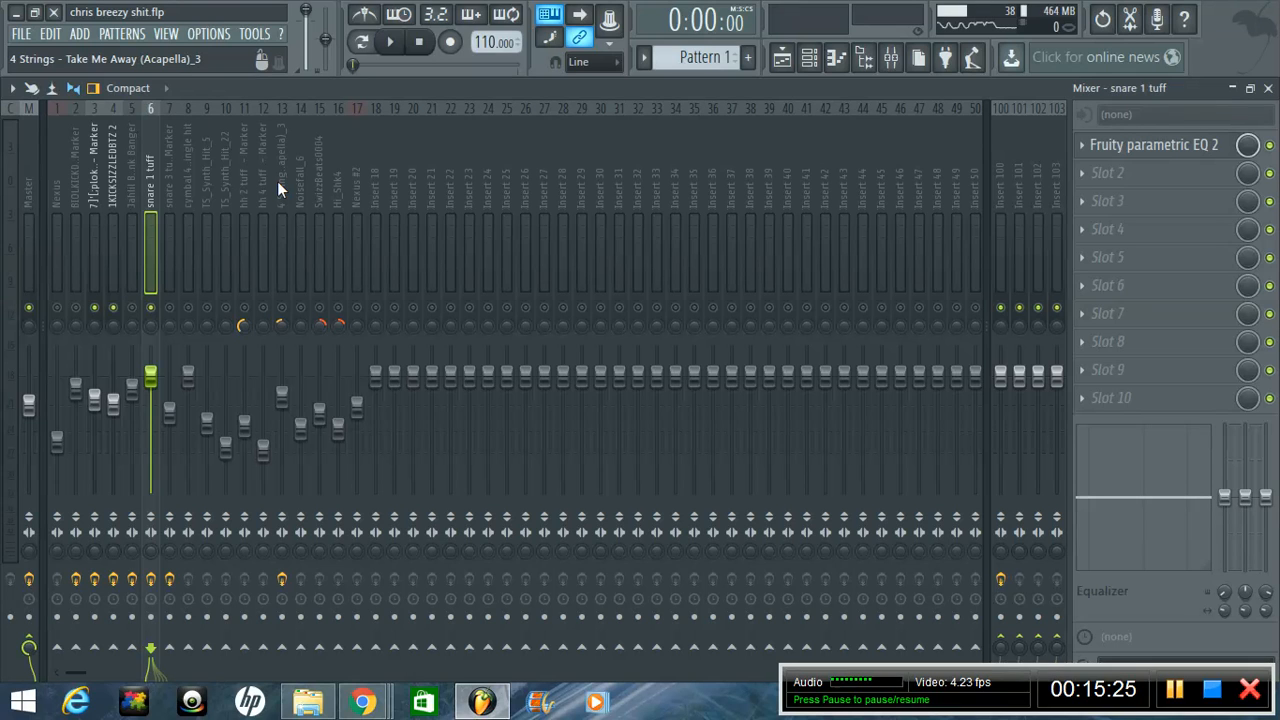
right_click(282, 306)
right_click(282, 306)
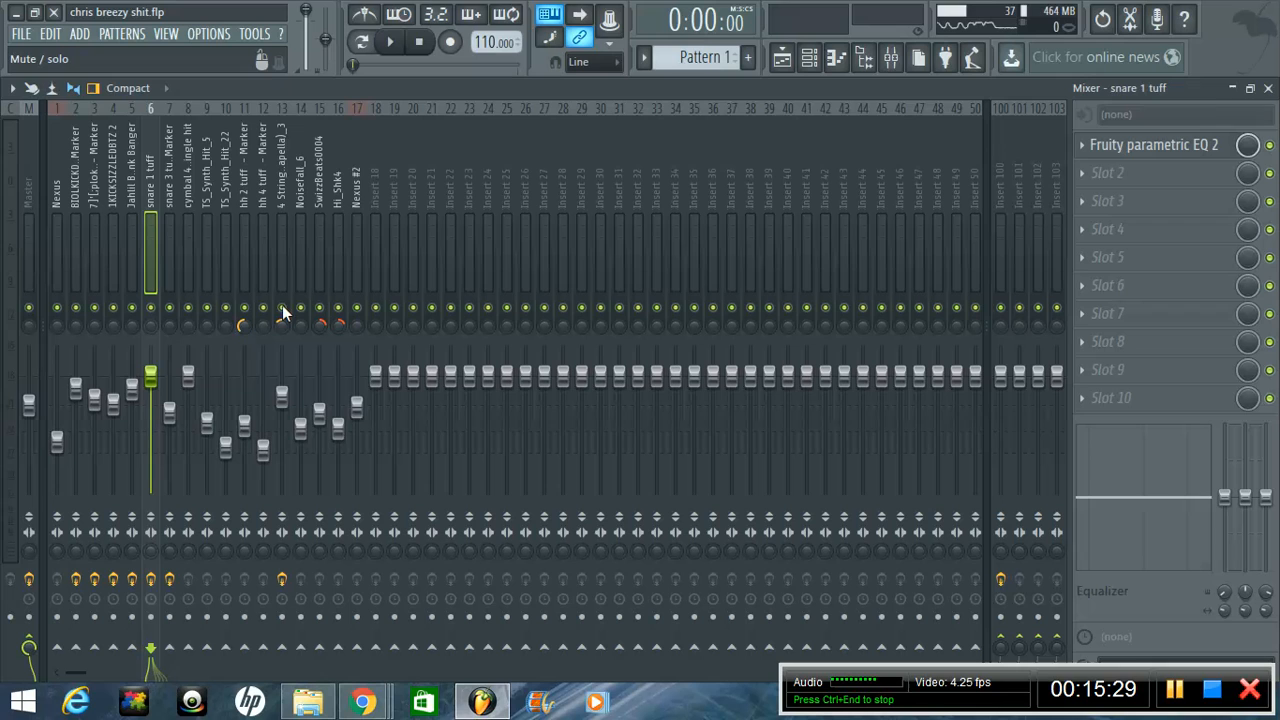
click(114, 306)
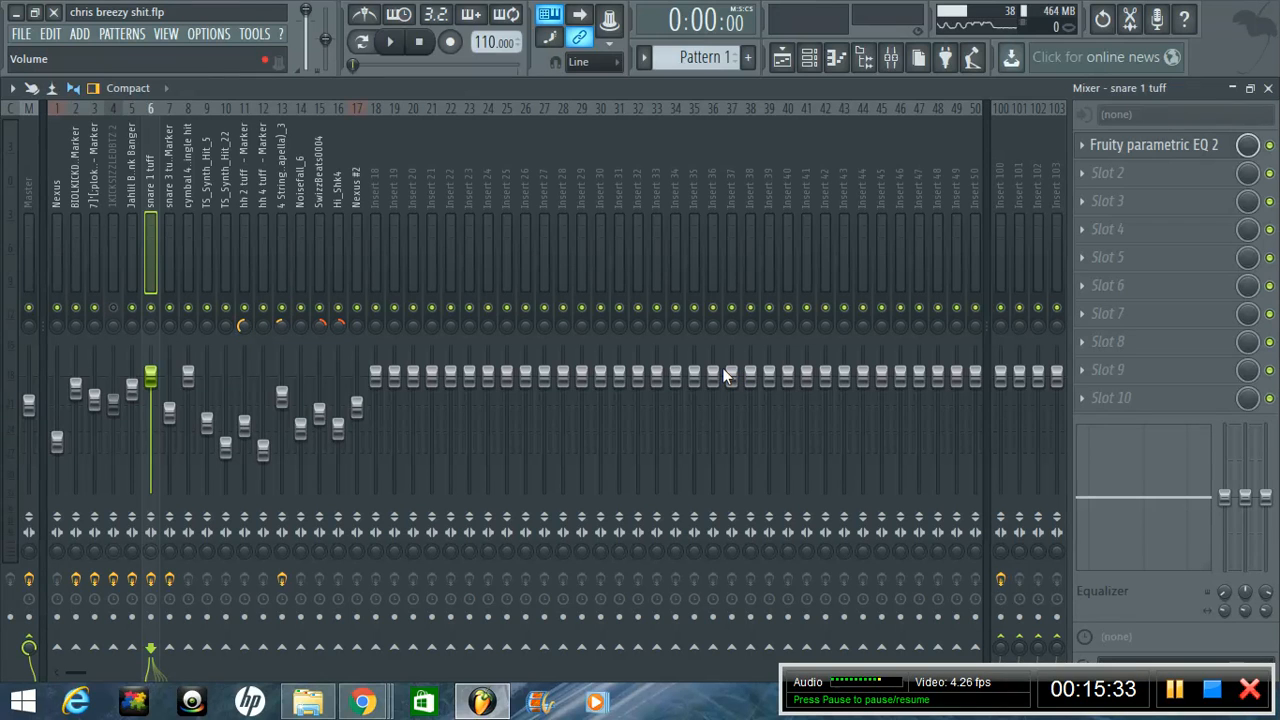
key(space)
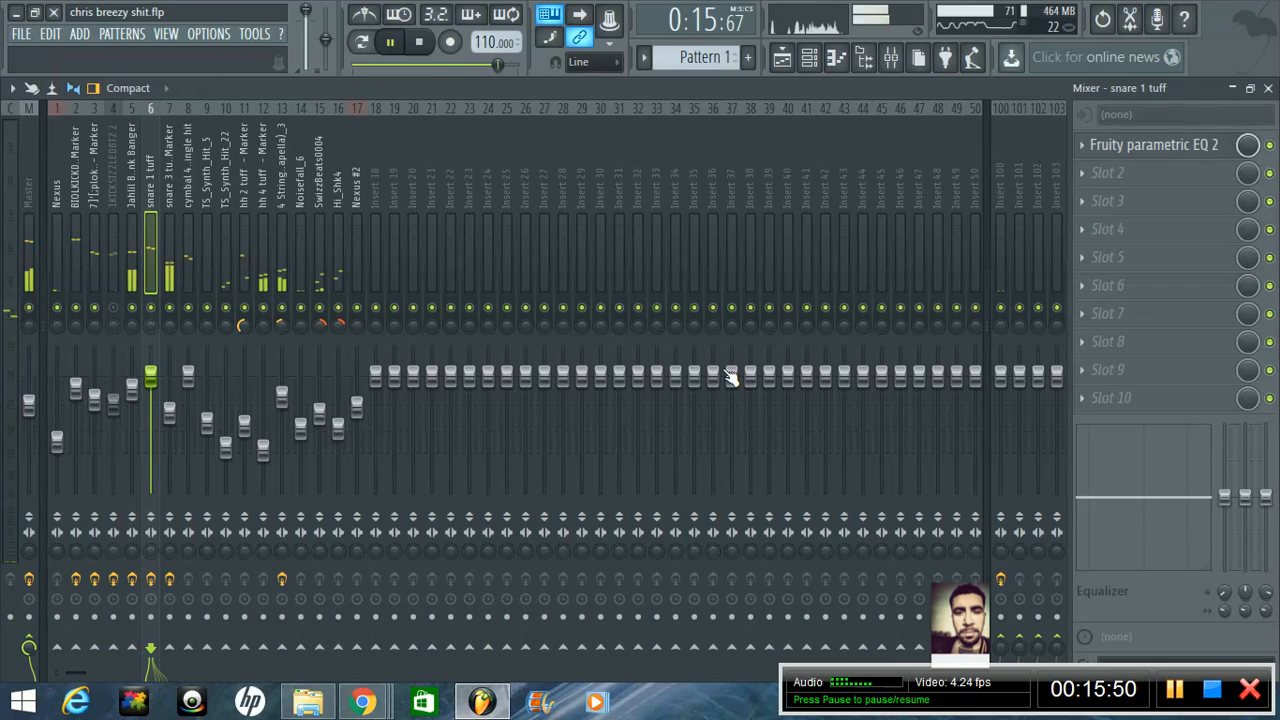
click(419, 42)
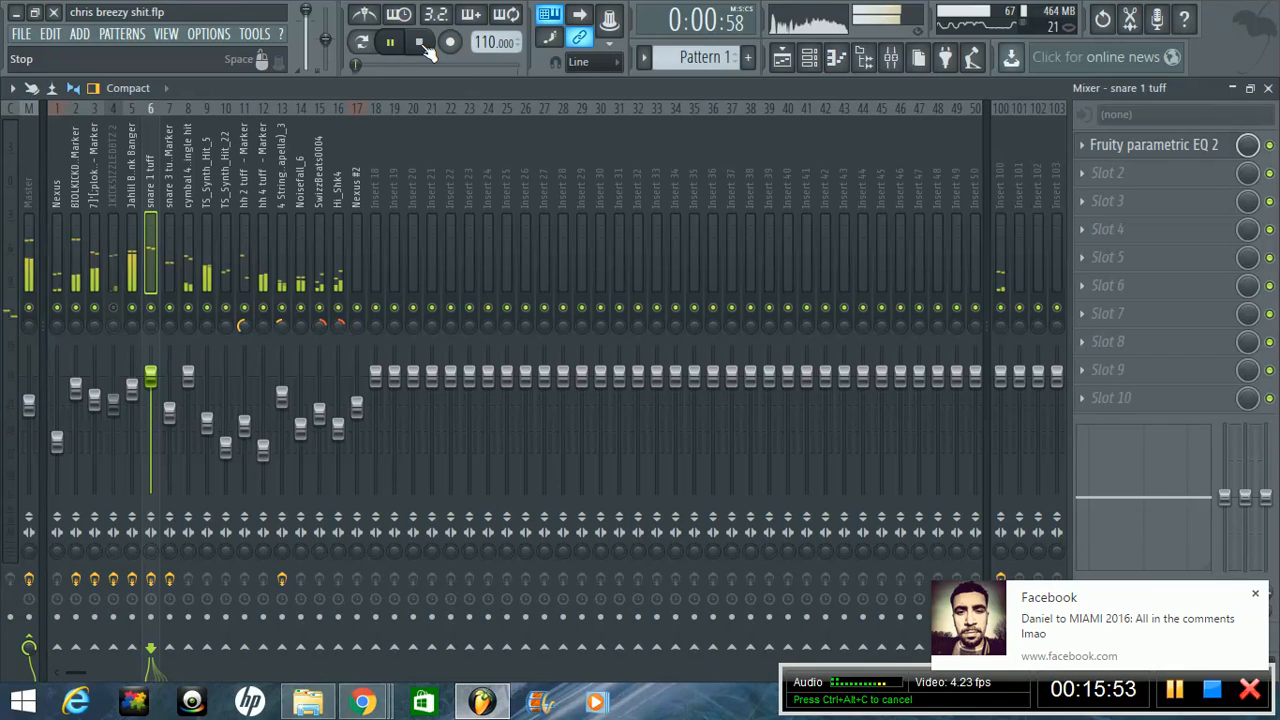